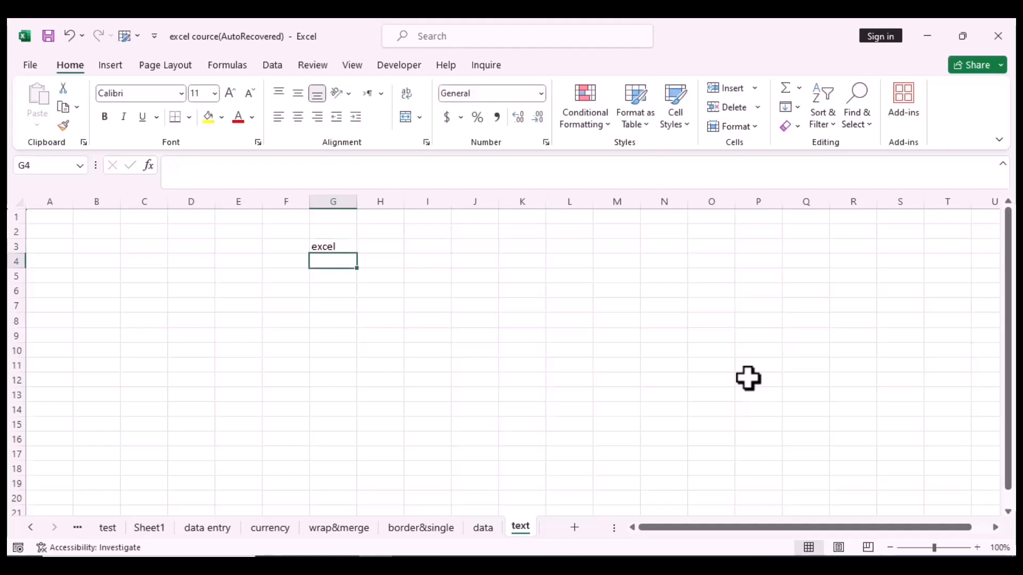
Step: Enter the words makes, life and easier into cells G4, G5 and G6
type("makes")
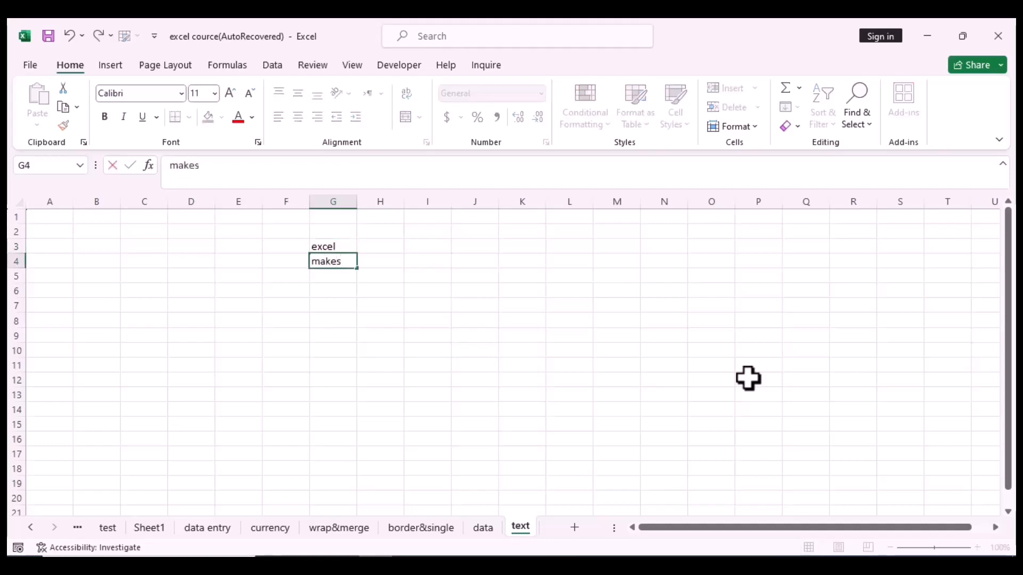
key("Return")
type("life")
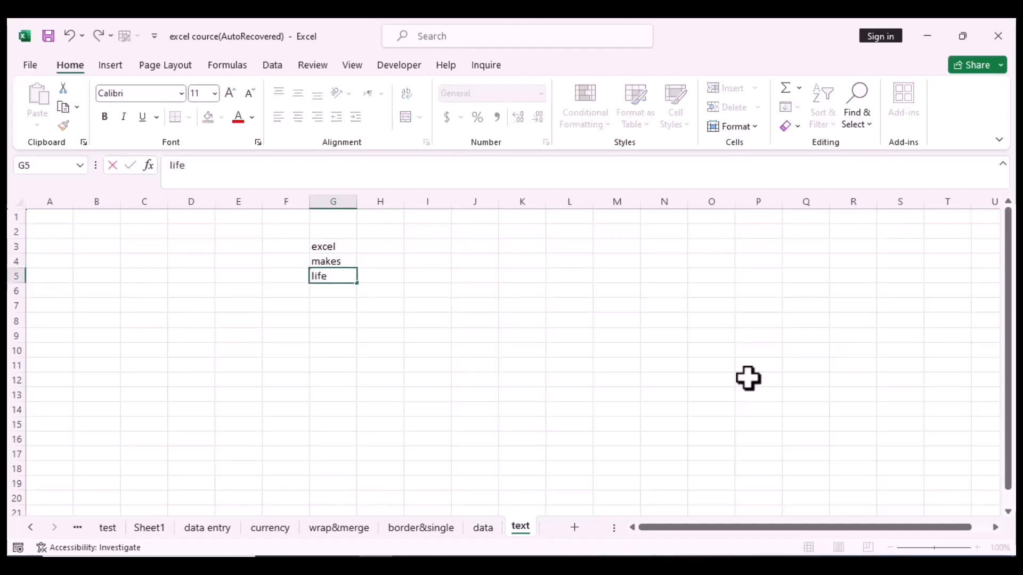
key("Return")
type("eas")
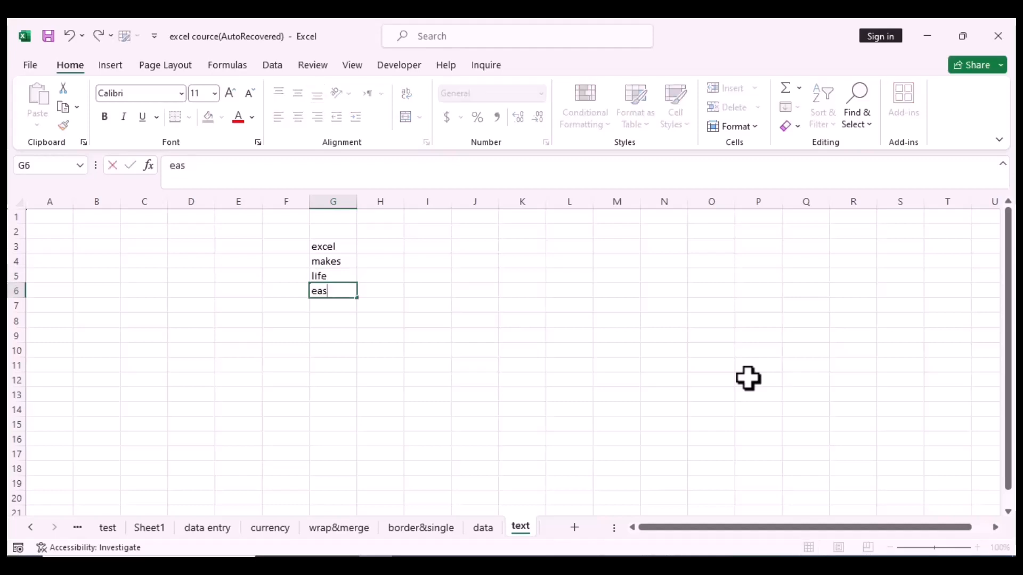
type("ier")
key("Return")
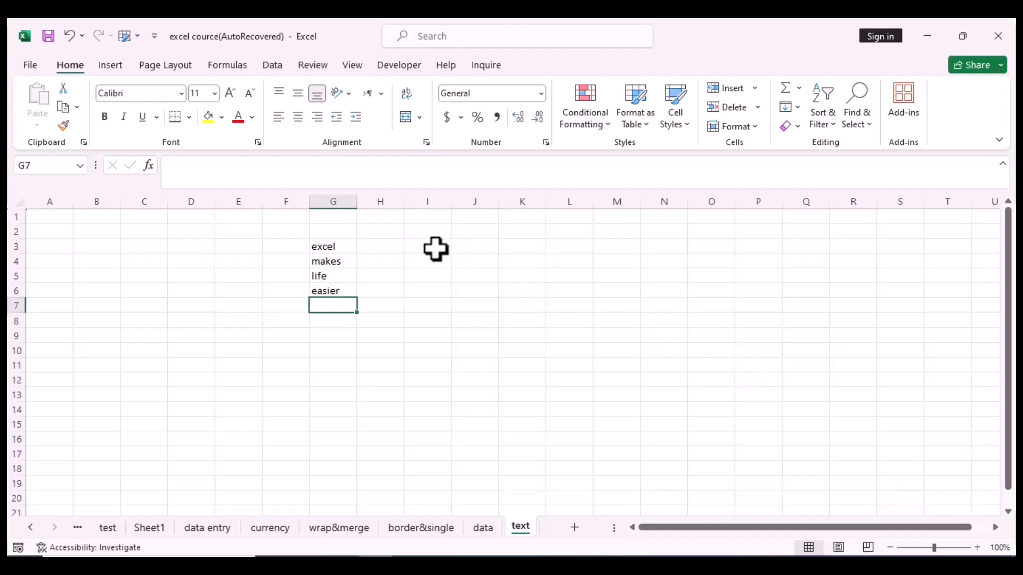
Step: Enter 09765 in I3, which shows as 9765, and 5/2 in J3, which shows as 2-May
left_click(435, 248)
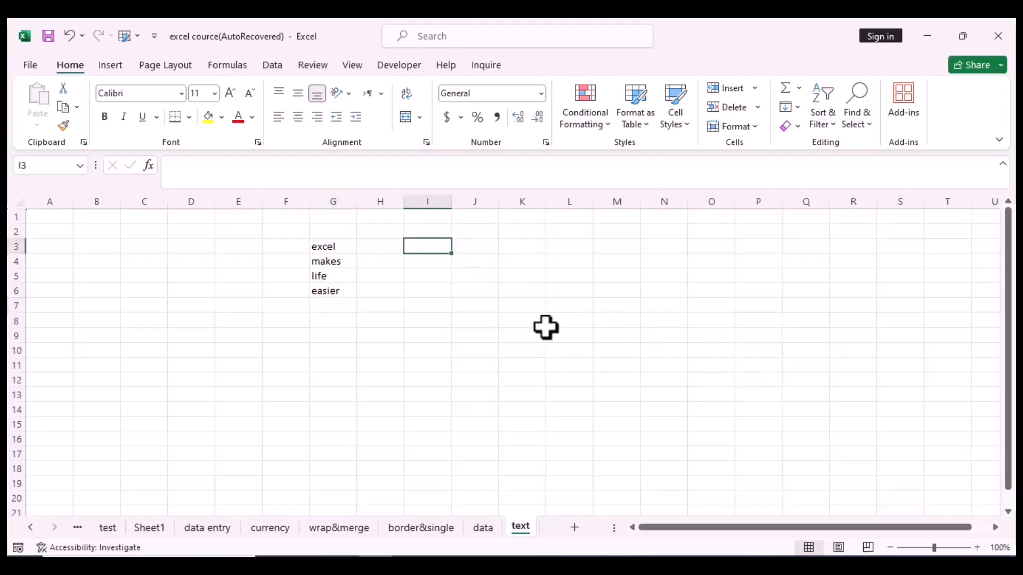
type("09765")
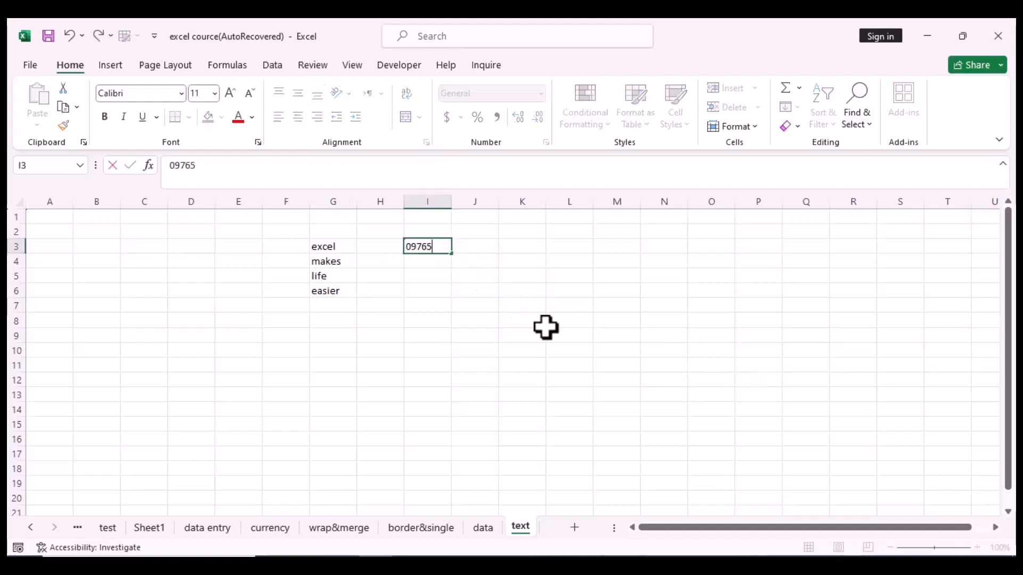
key("Return")
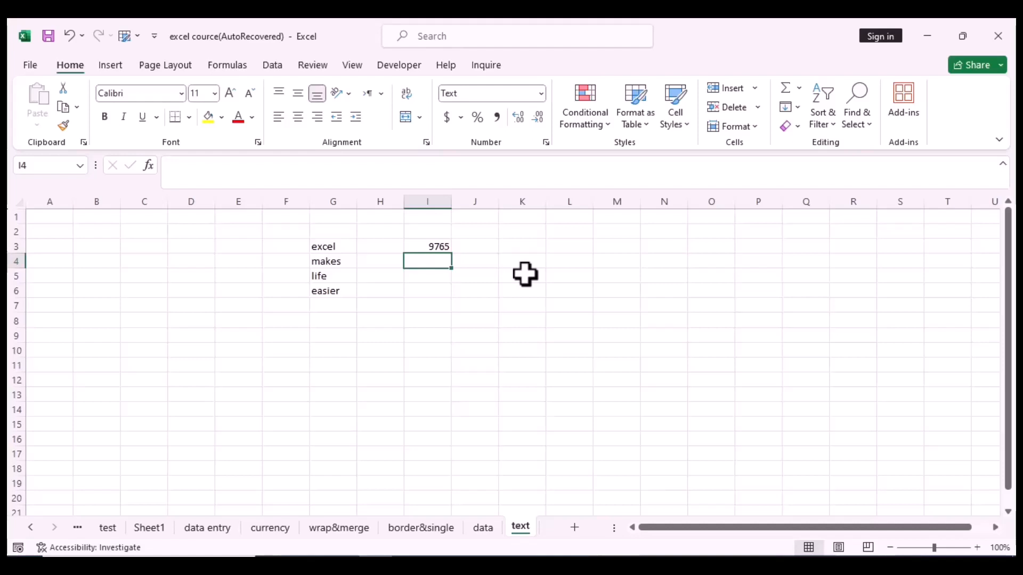
left_click(481, 246)
type("5/")
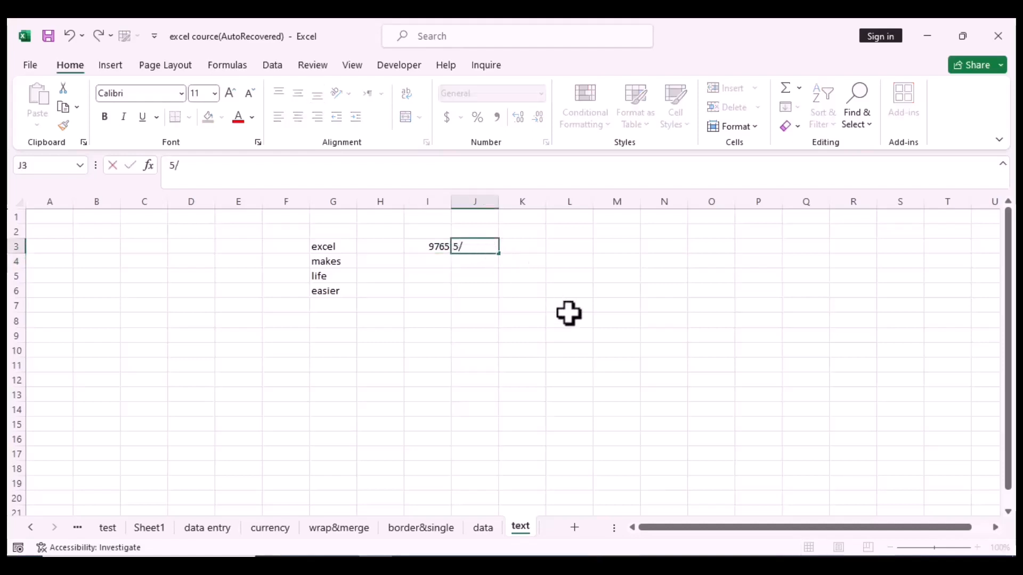
type("2")
key("Return")
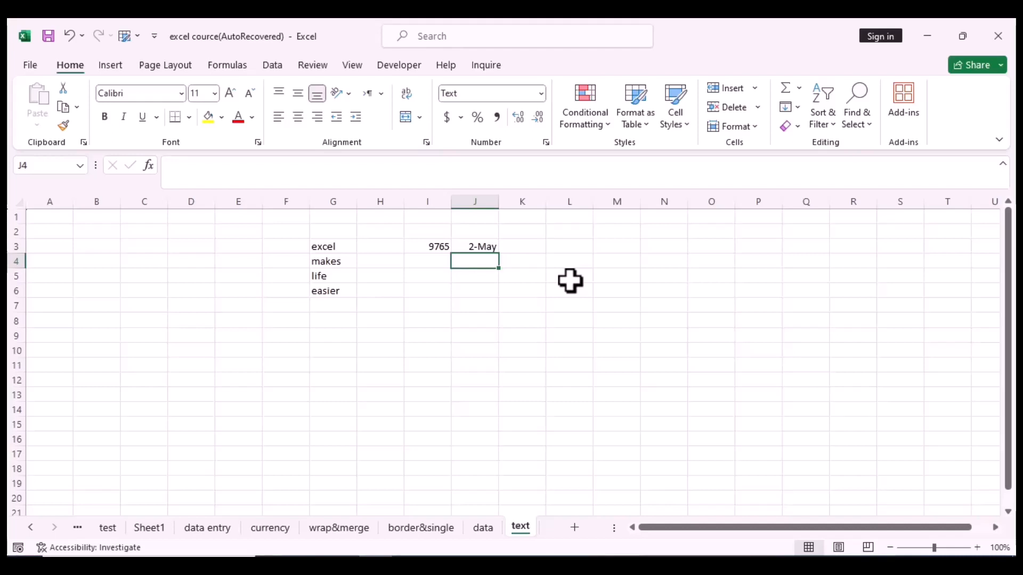
Step: Format cell J3 as Text in Format Cells so its date shows as 45048
left_click(462, 247)
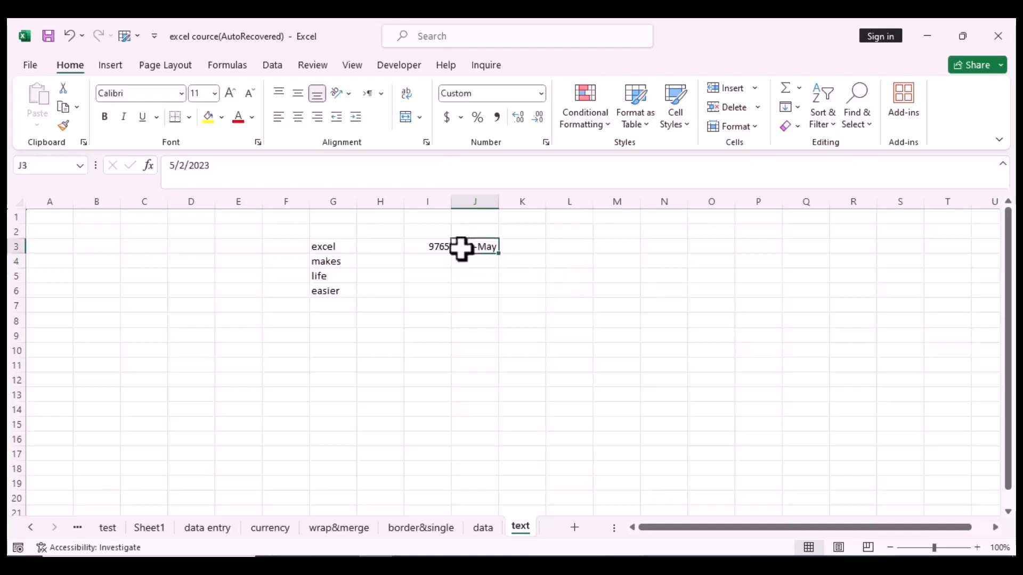
right_click(461, 249)
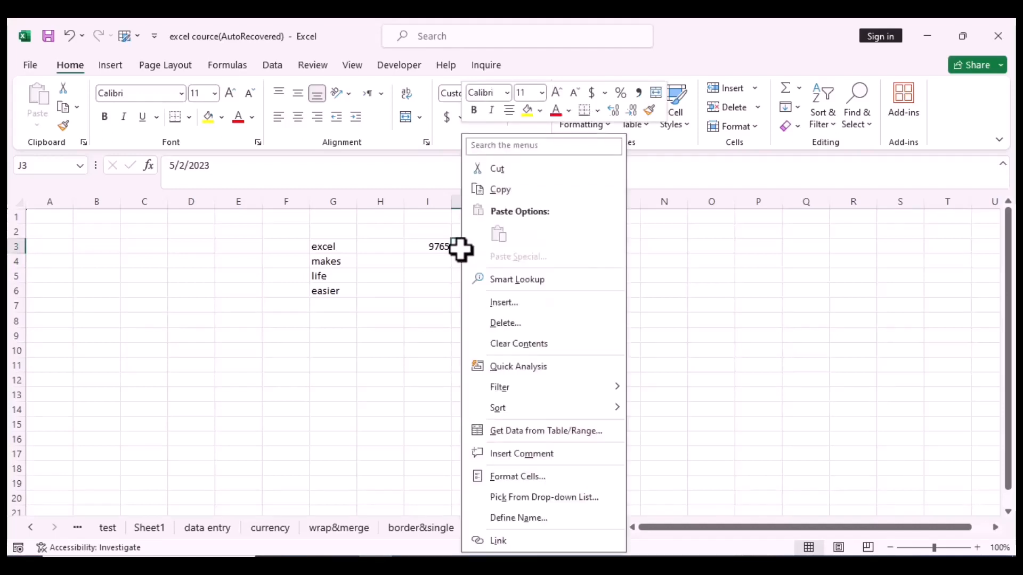
left_click(545, 477)
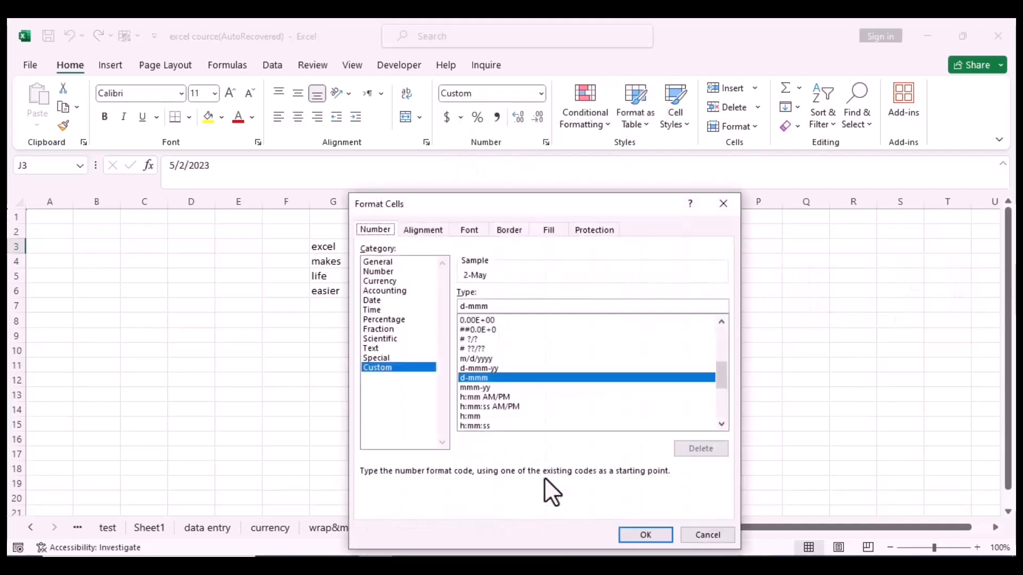
left_click(372, 348)
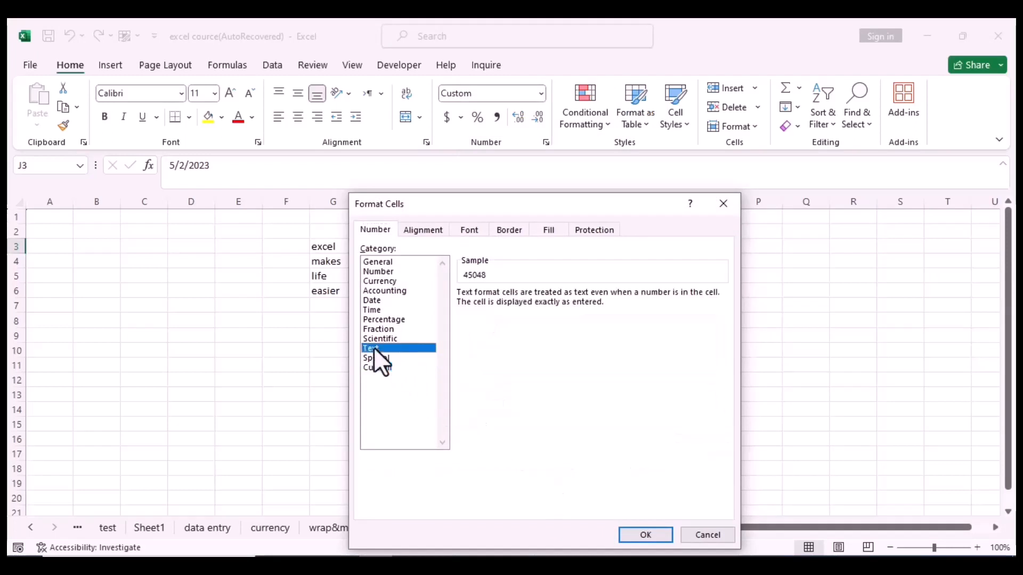
left_click(646, 535)
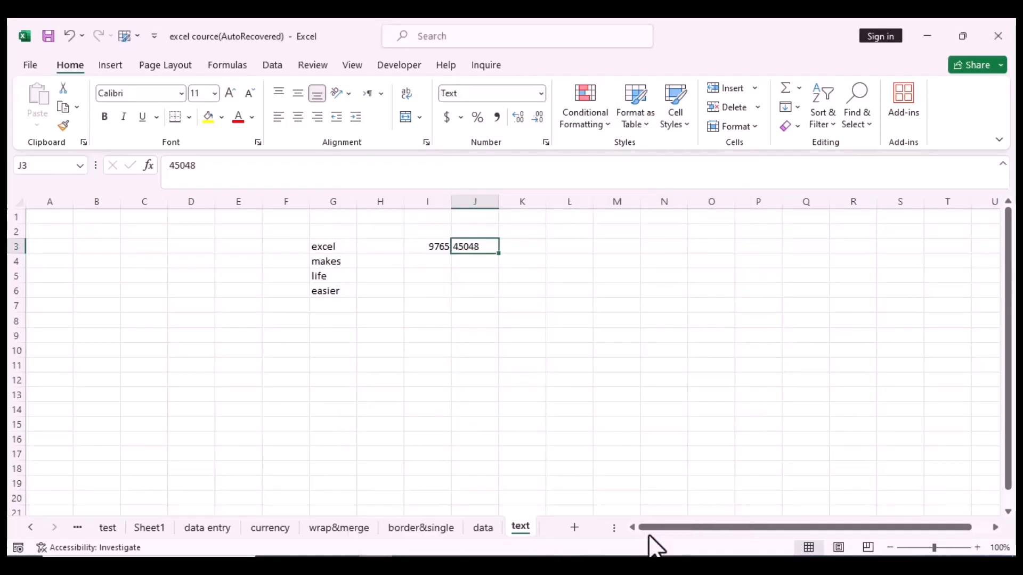
left_click(419, 247)
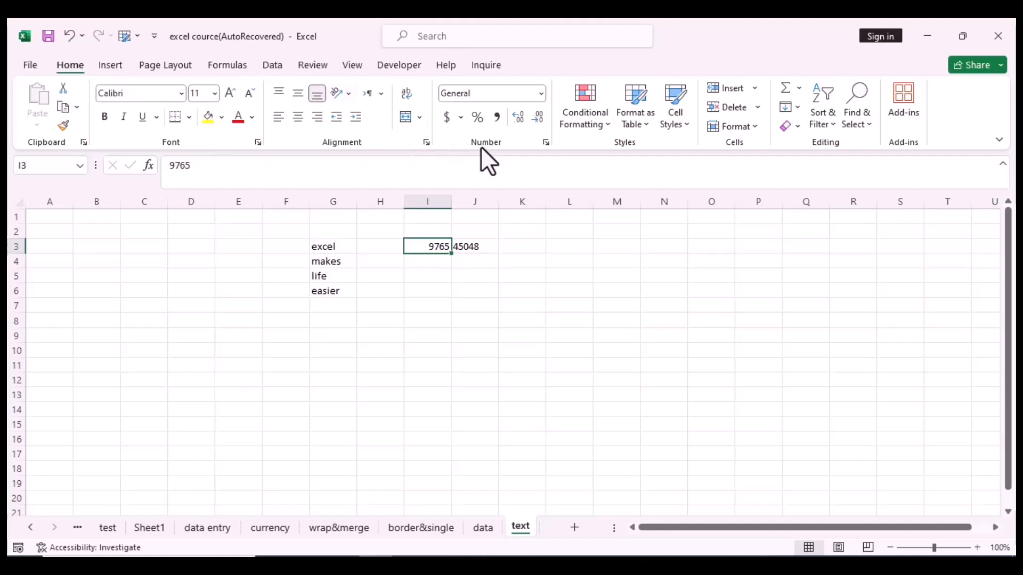
Step: Apply the Text number format to cell I3 holding 9765
left_click(541, 95)
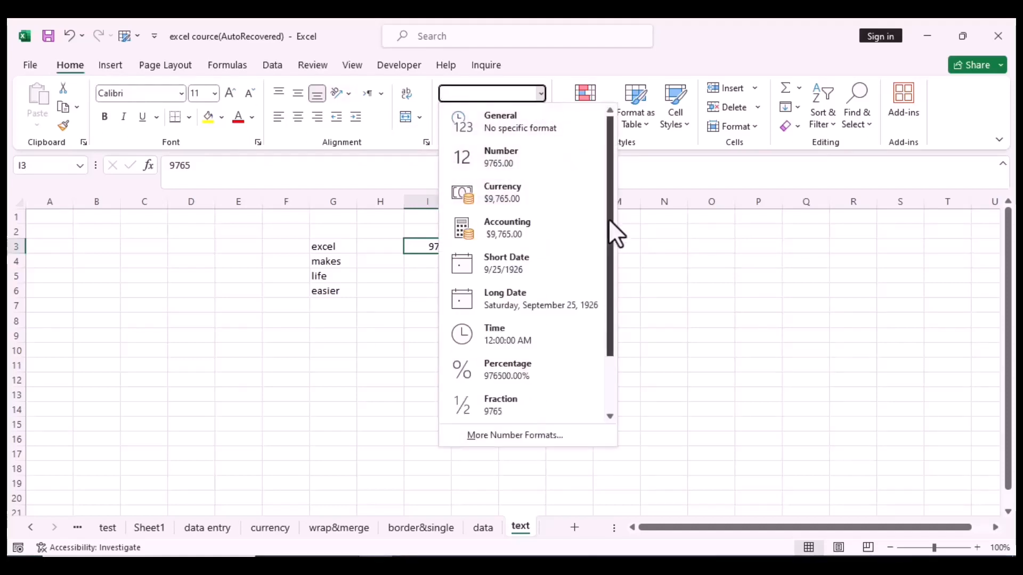
left_click_drag(609, 222, 616, 337)
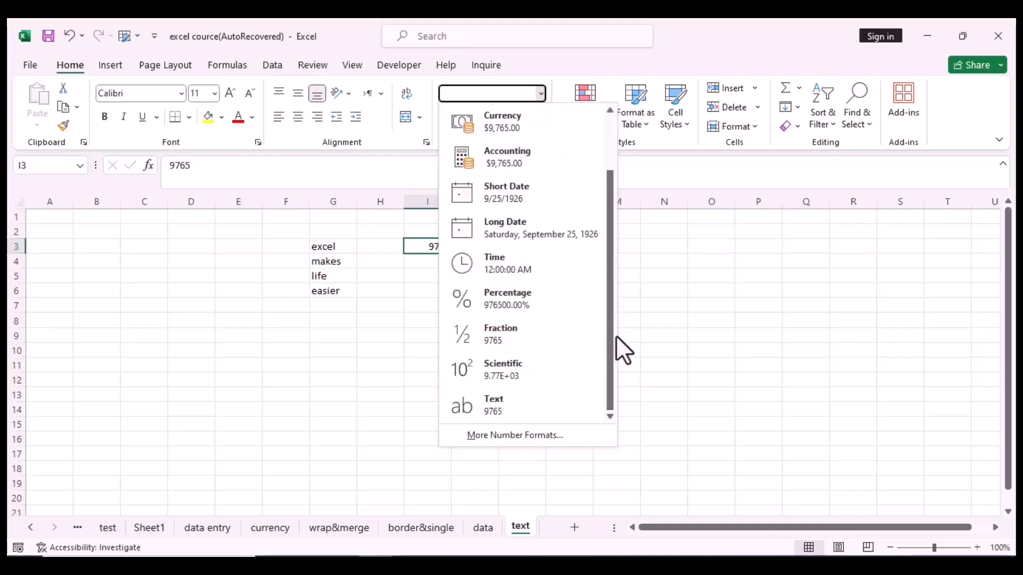
left_click(497, 405)
Step: Enter '054 in cell K3 so it keeps its leading zero
left_click(515, 295)
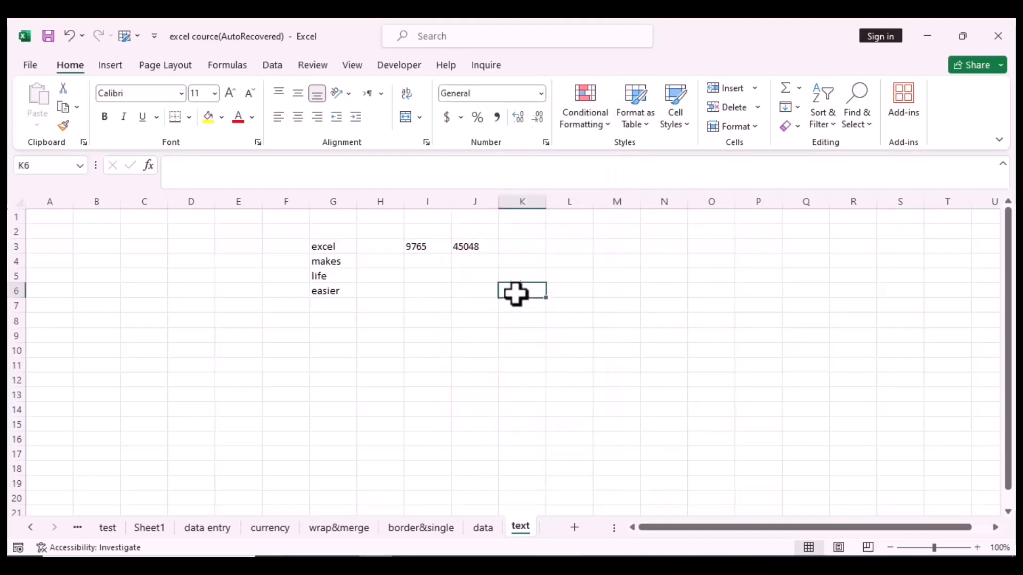
left_click(527, 247)
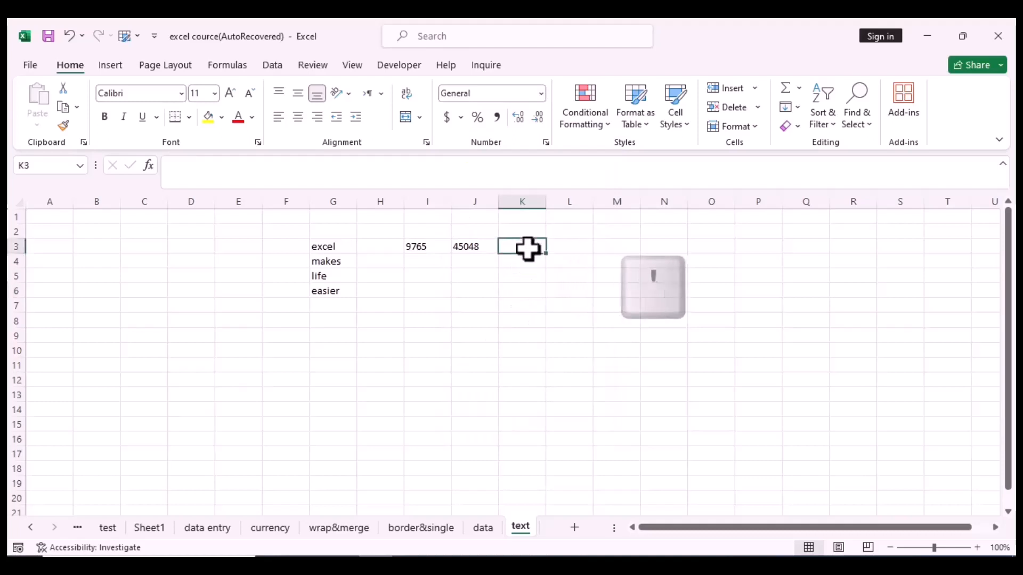
type("'")
left_click(626, 308)
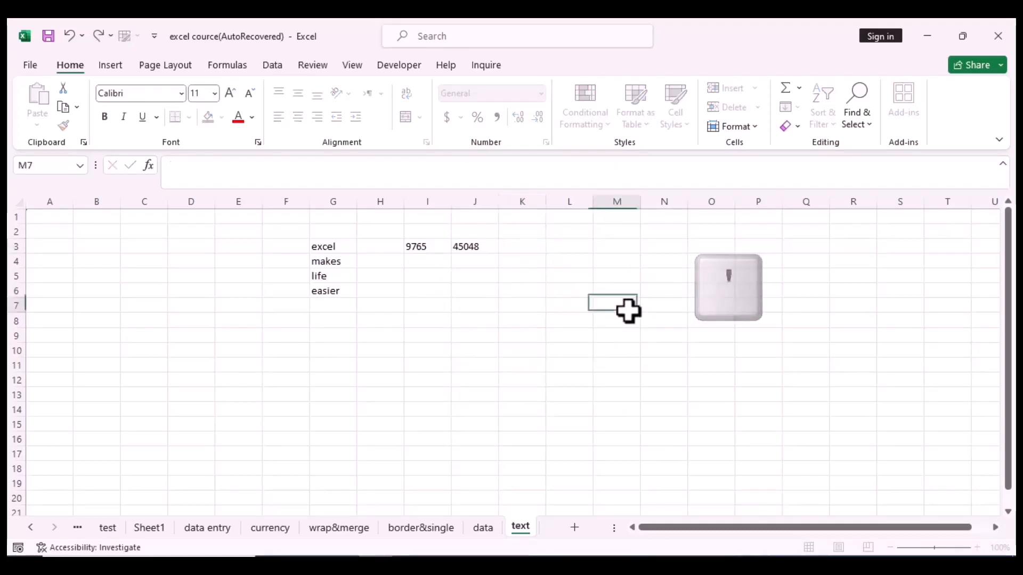
left_click(531, 246)
type("'")
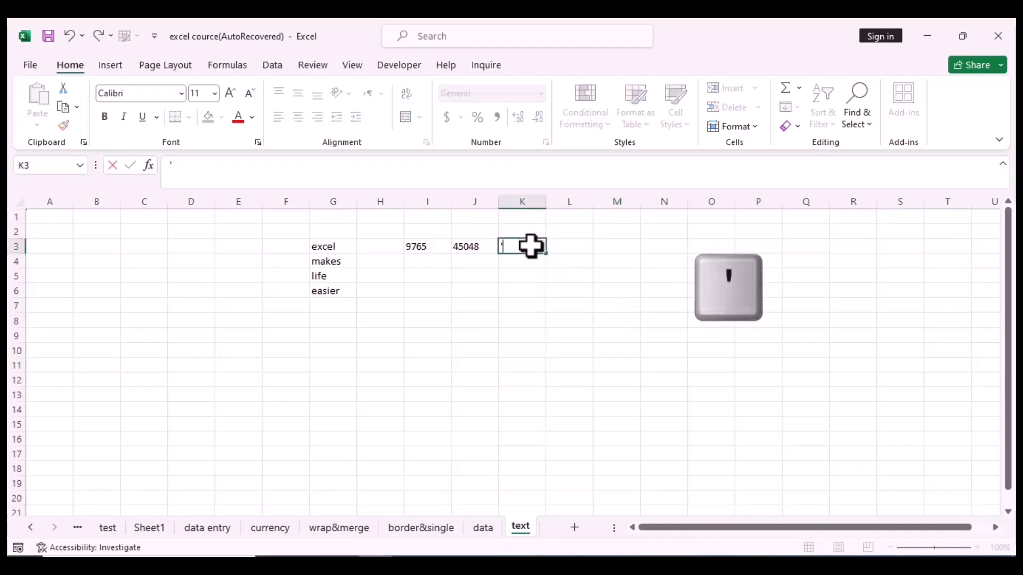
type("054")
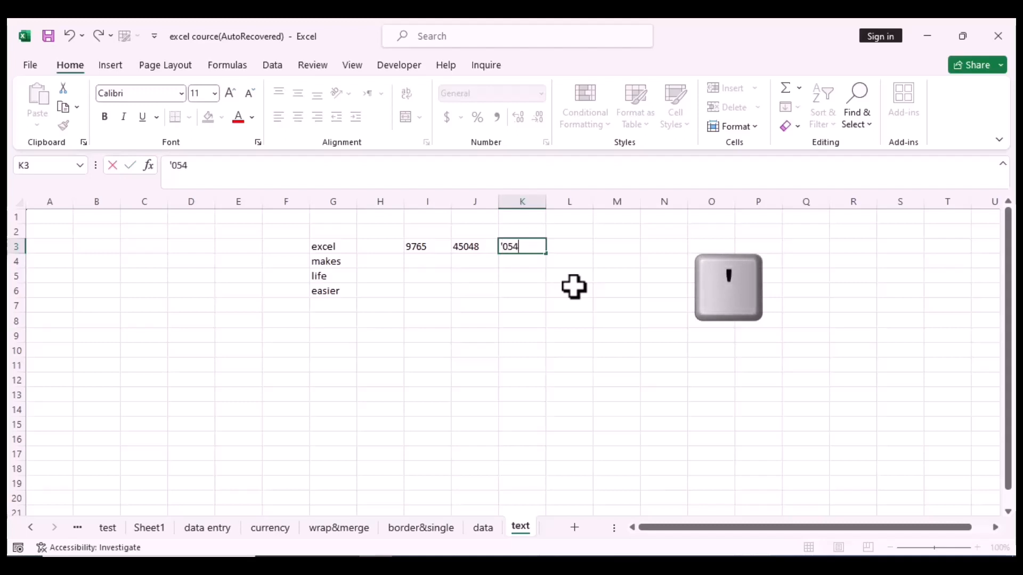
key("Return")
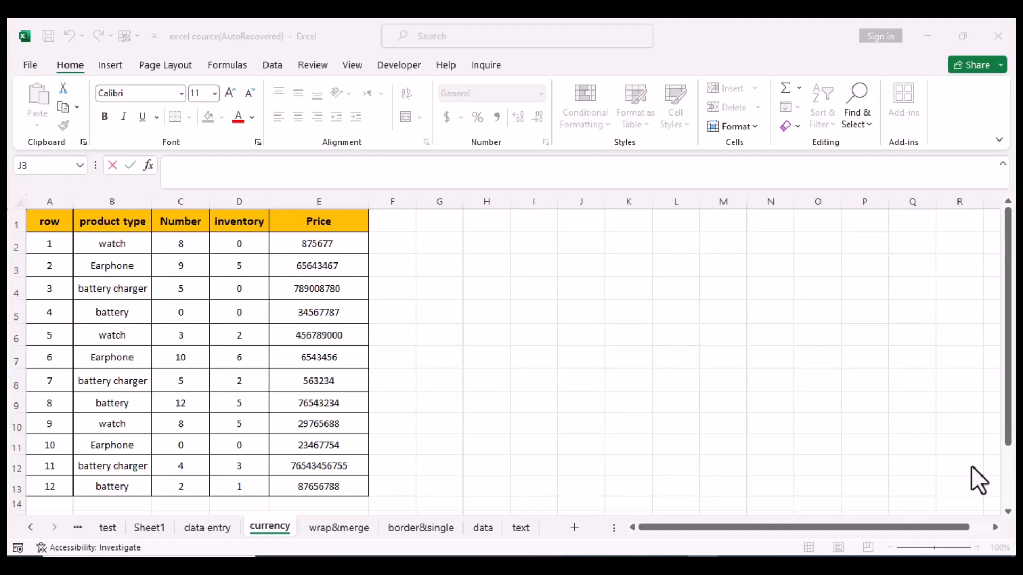
left_click(634, 267)
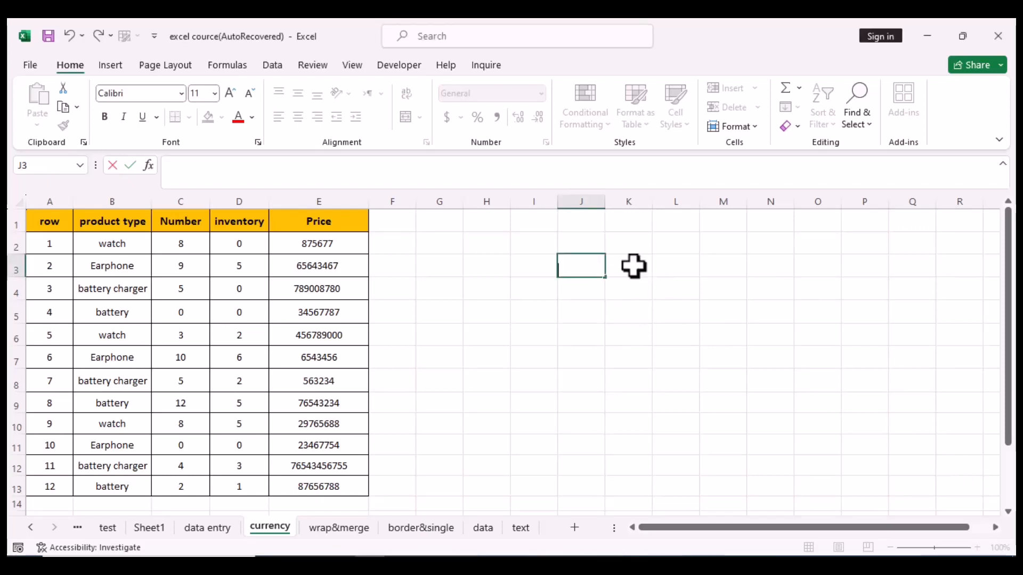
type("gghj")
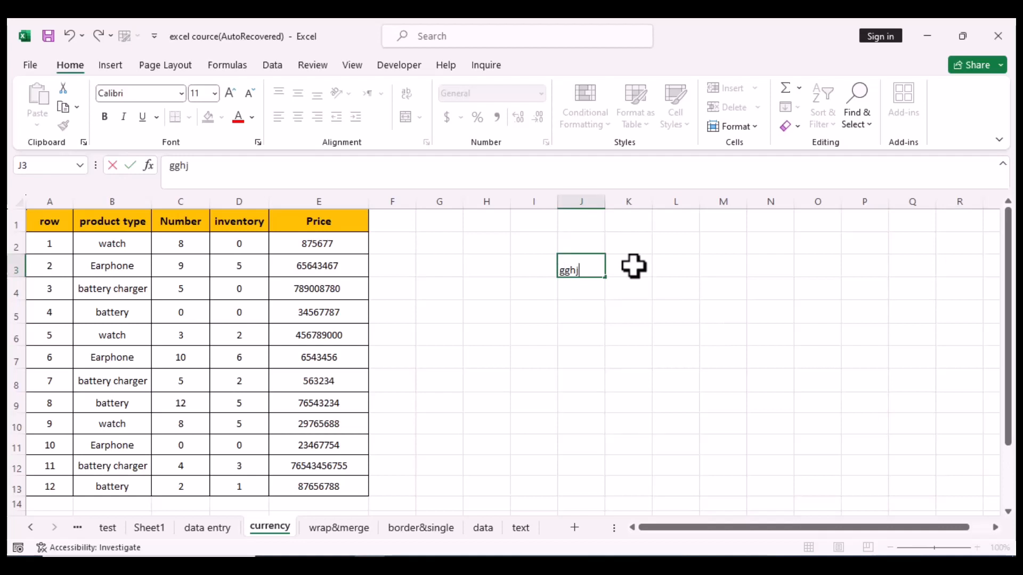
key("Return")
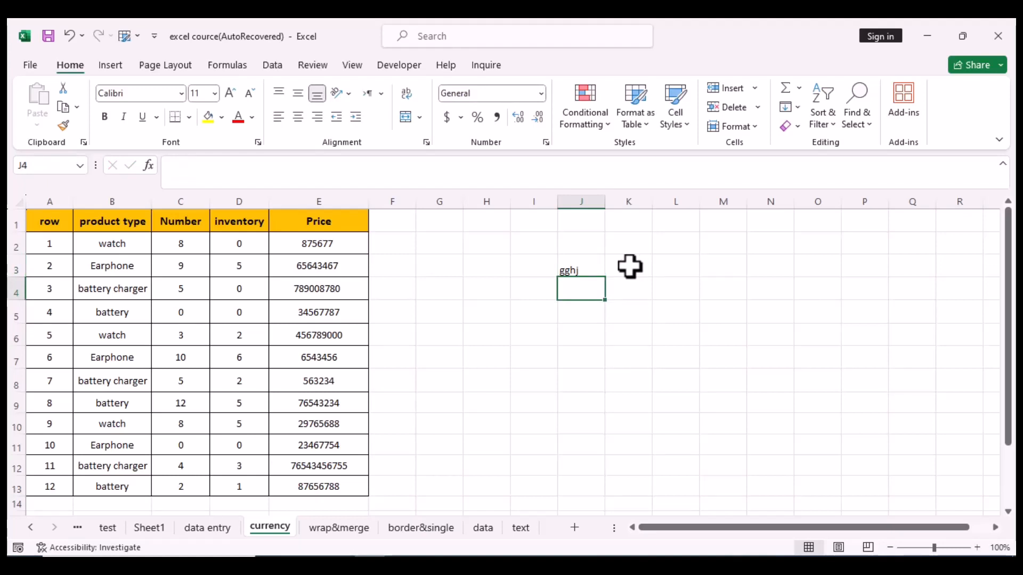
left_click(592, 268)
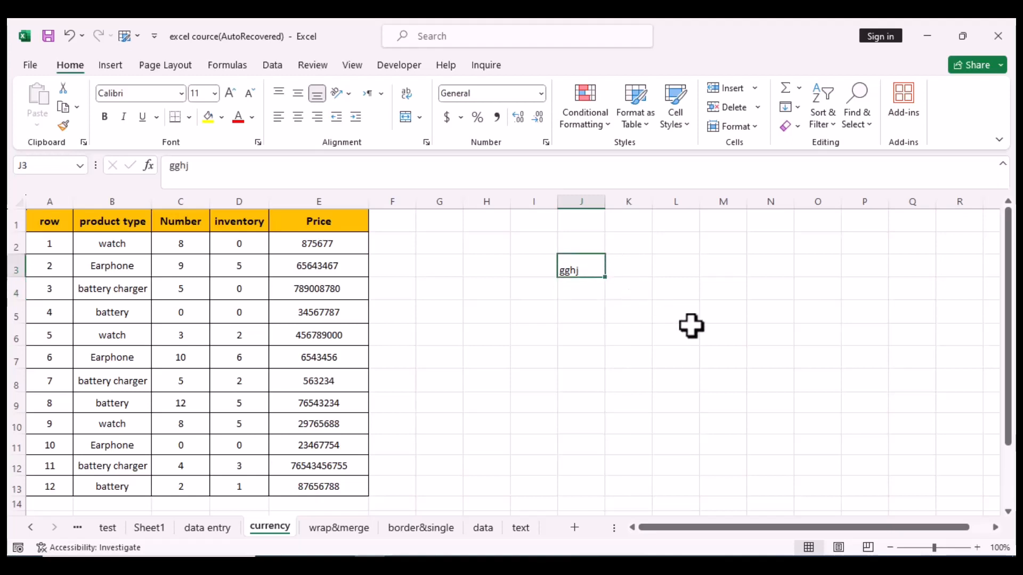
key("Delete")
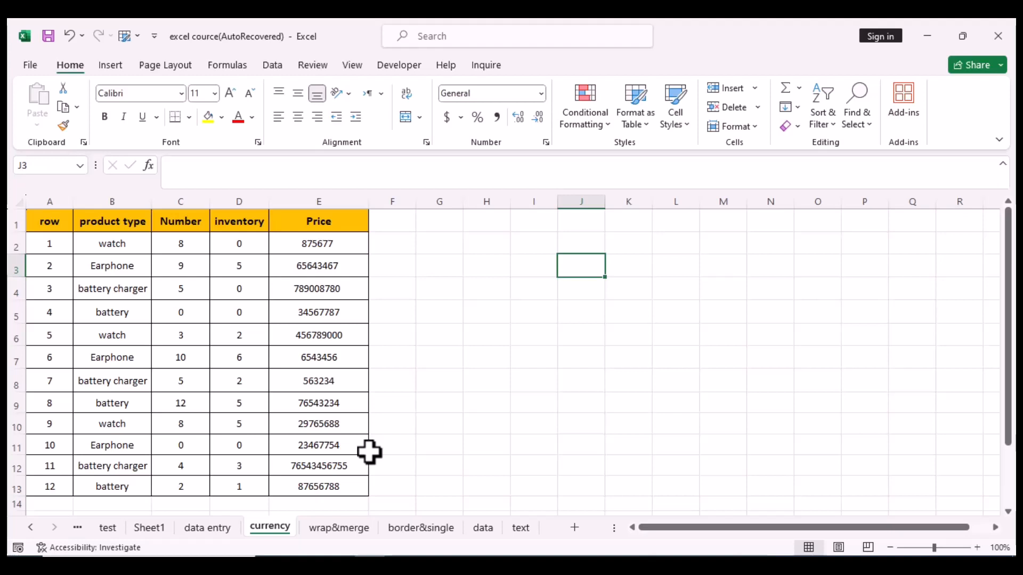
Step: Apply comma style to E2 and remove all decimals so it reads 875,677
left_click(351, 250)
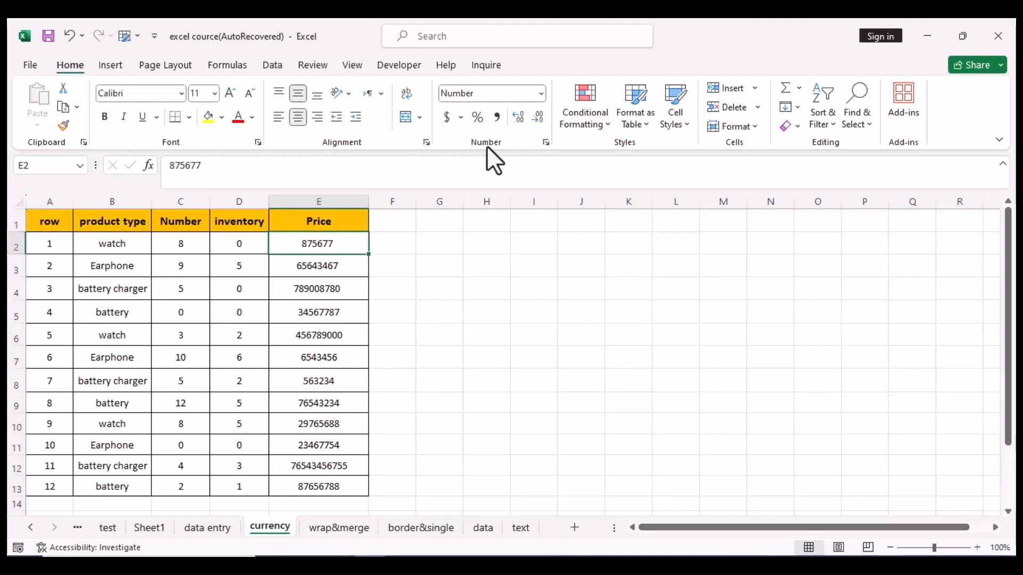
left_click(497, 117)
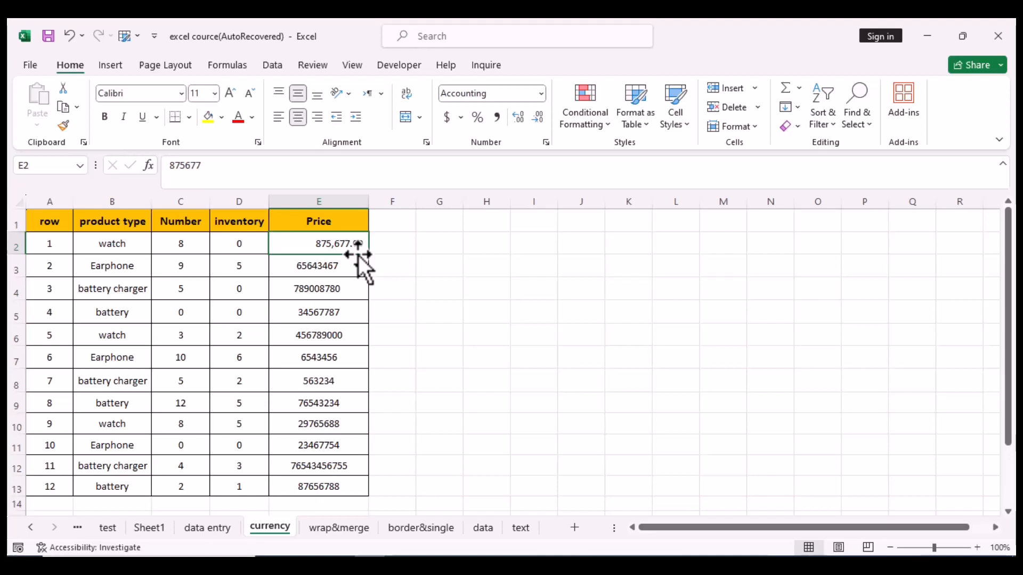
left_click(517, 116)
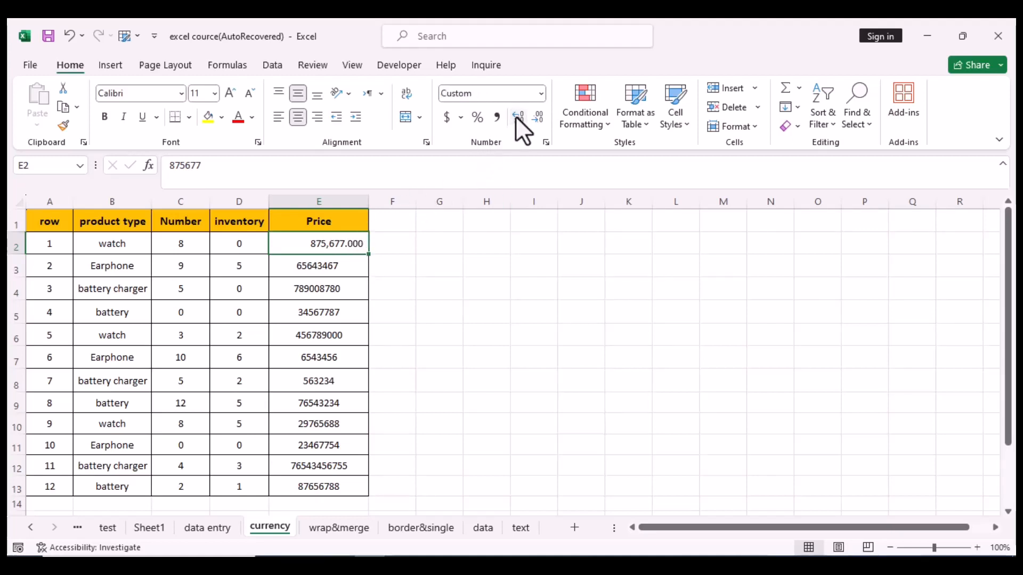
left_click(517, 117)
left_click(536, 121)
left_click(535, 120)
left_click(535, 120)
left_click(536, 120)
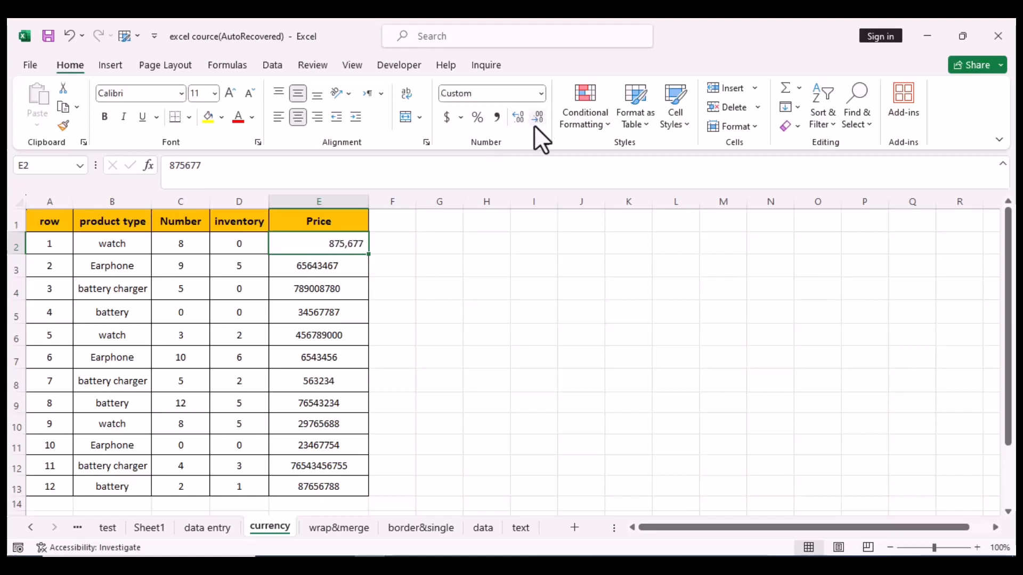
left_click(478, 289)
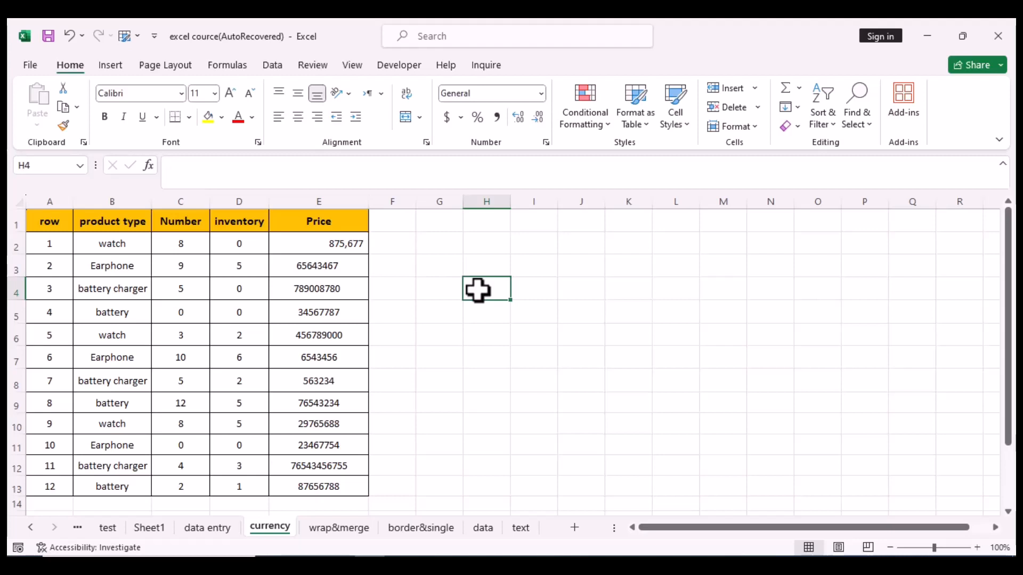
Step: Format E3 as Number with 0 decimals and a 1000 separator, showing 65,643,467
left_click(287, 268)
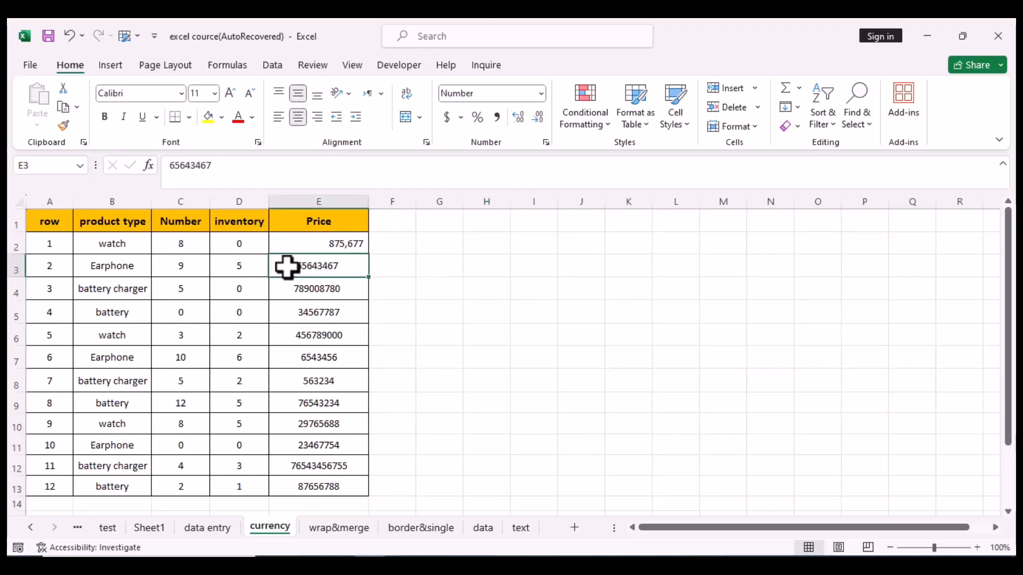
right_click(288, 267)
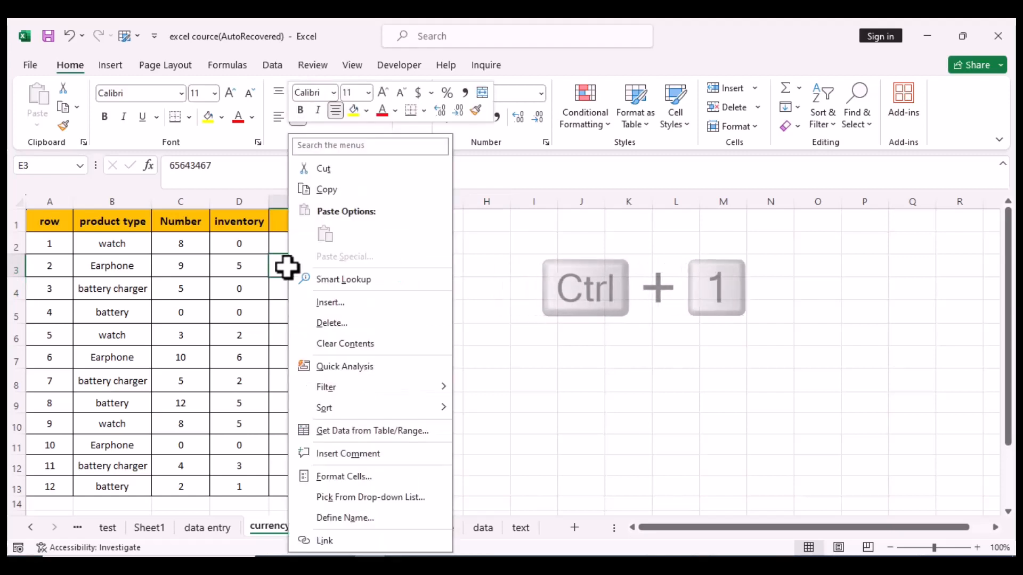
left_click(344, 476)
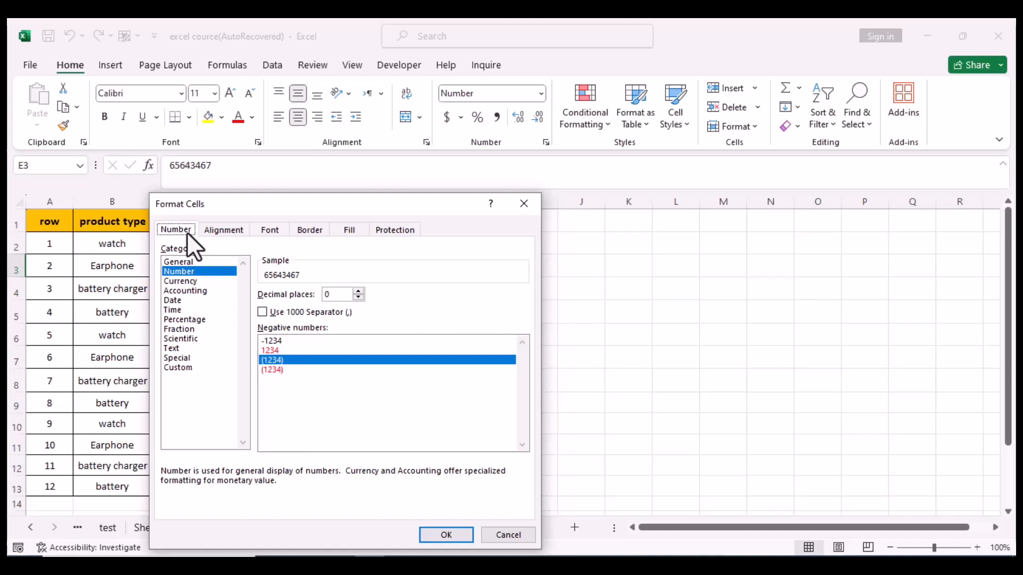
left_click(188, 272)
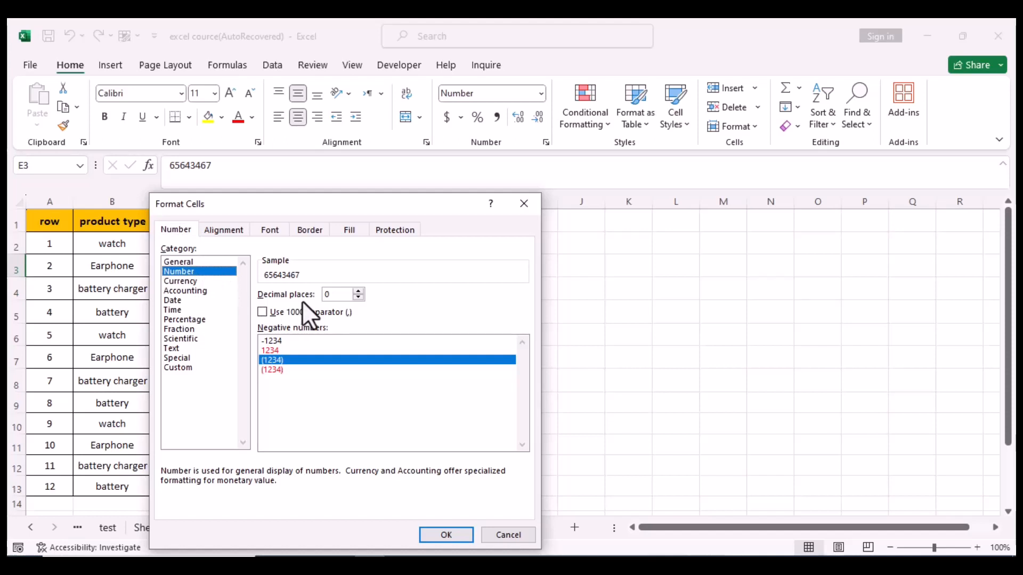
left_click(359, 297)
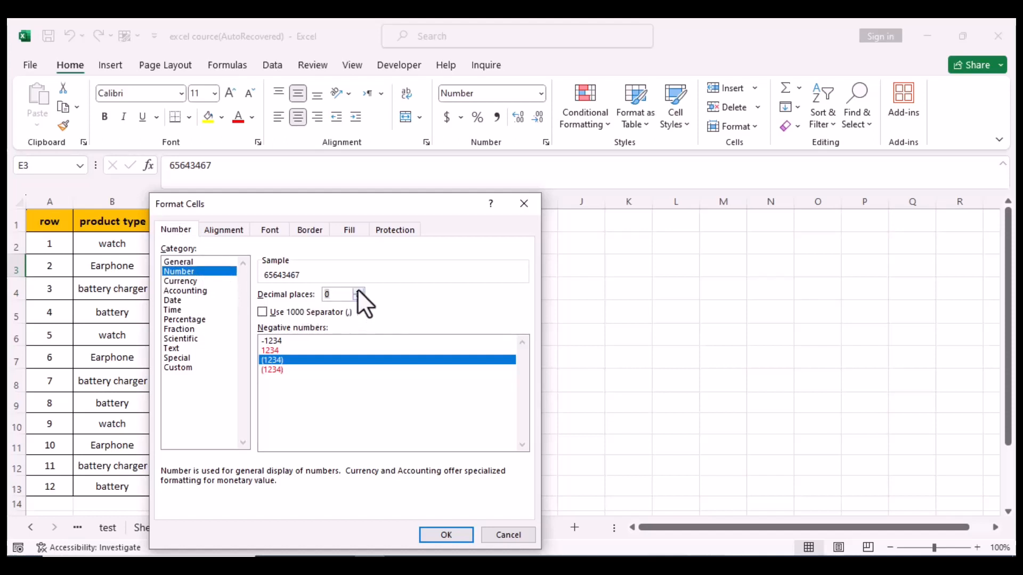
left_click(358, 292)
left_click(358, 291)
left_click(357, 297)
left_click(358, 297)
left_click(262, 312)
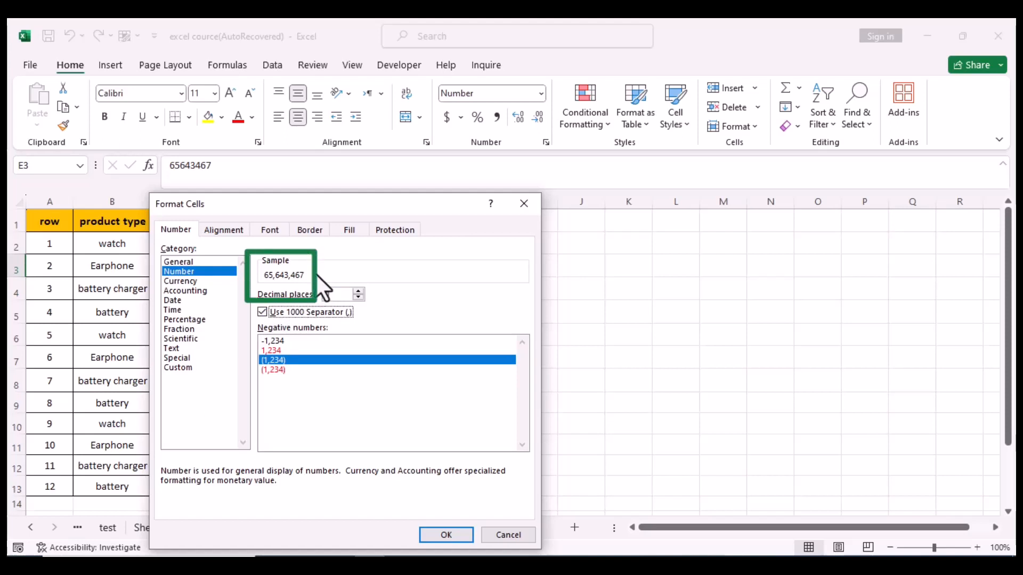
left_click(449, 534)
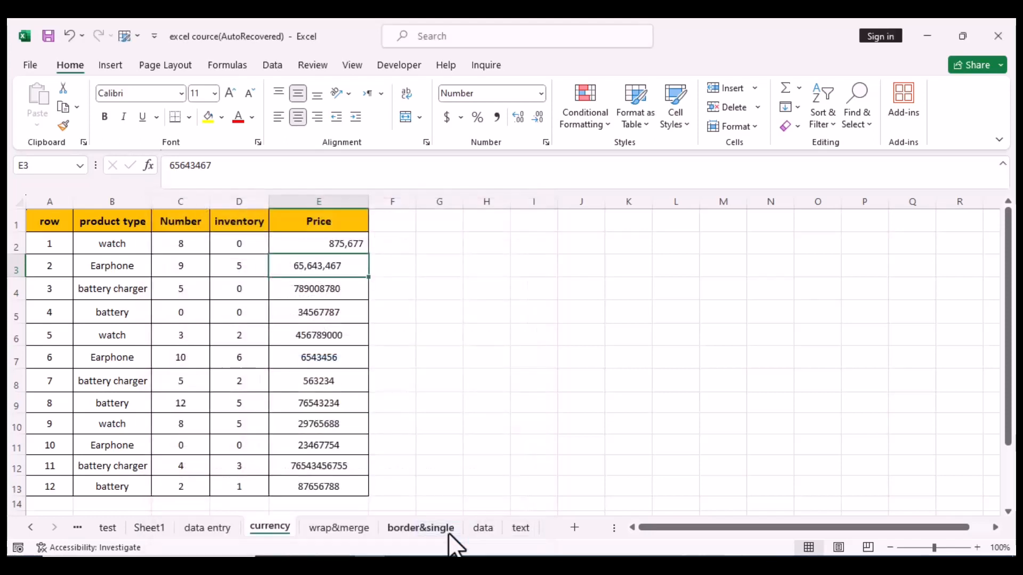
left_click(428, 334)
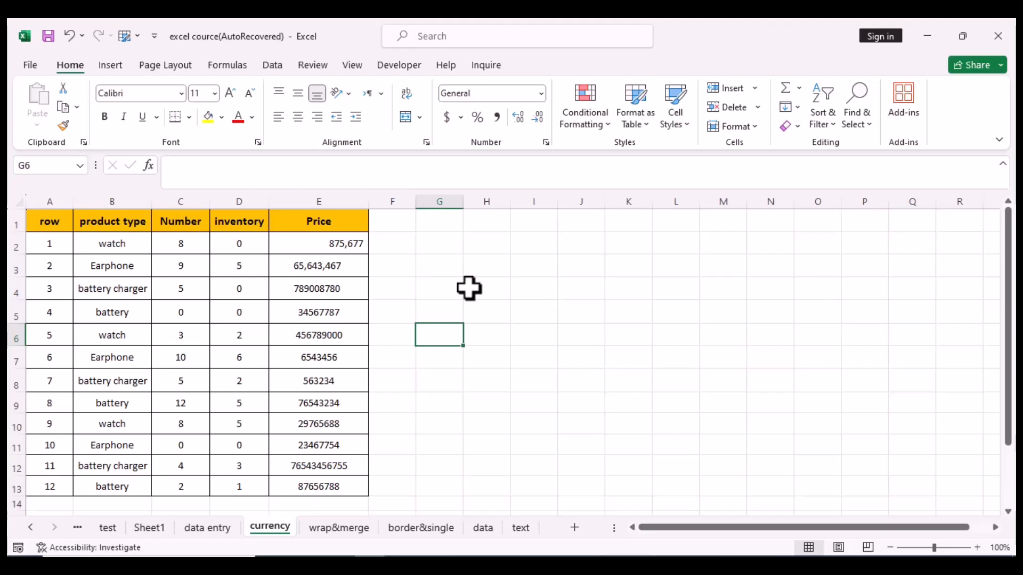
left_click_drag(291, 244, 292, 262)
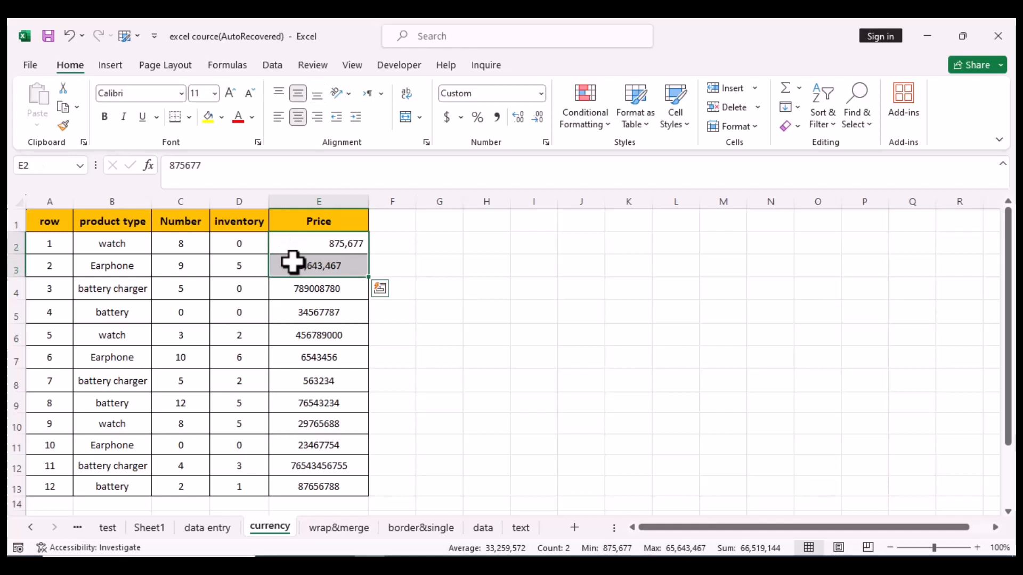
left_click(278, 120)
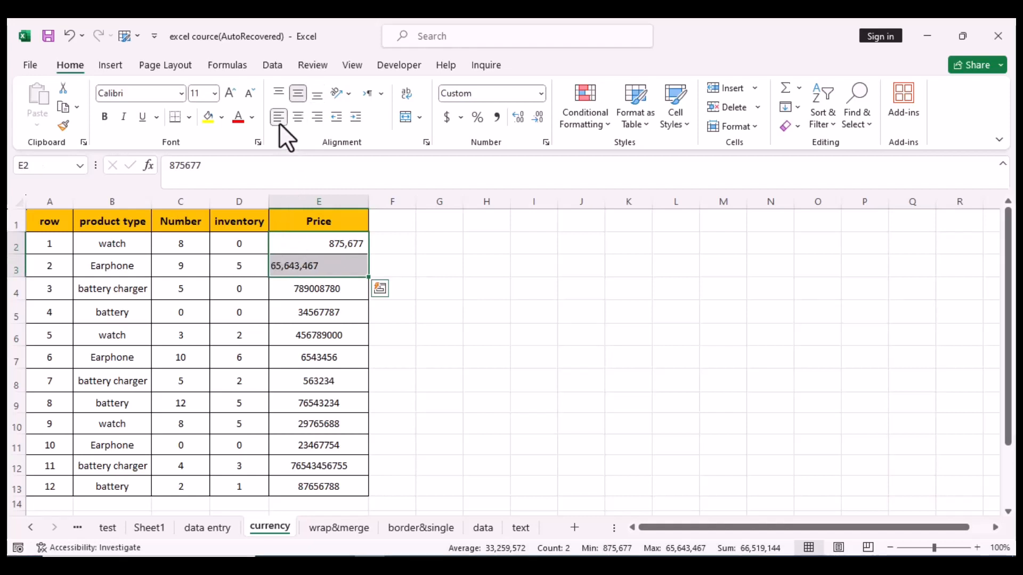
left_click(294, 121)
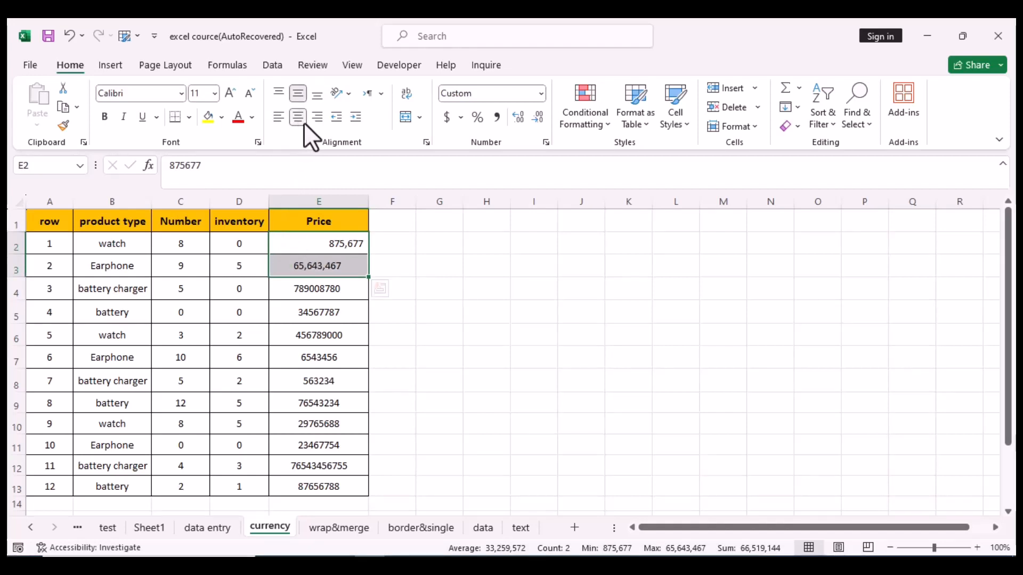
left_click(317, 122)
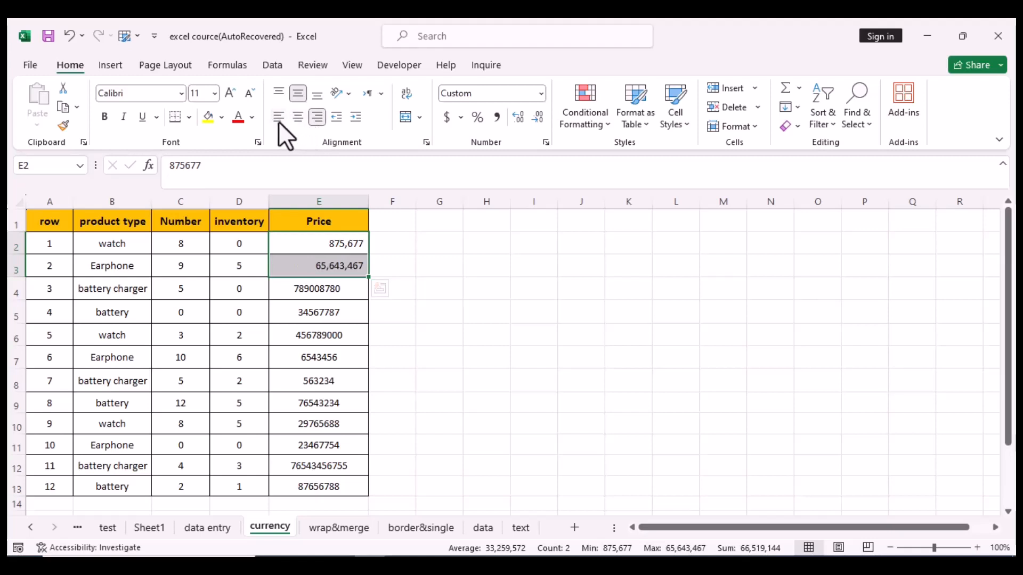
left_click(278, 120)
left_click(297, 120)
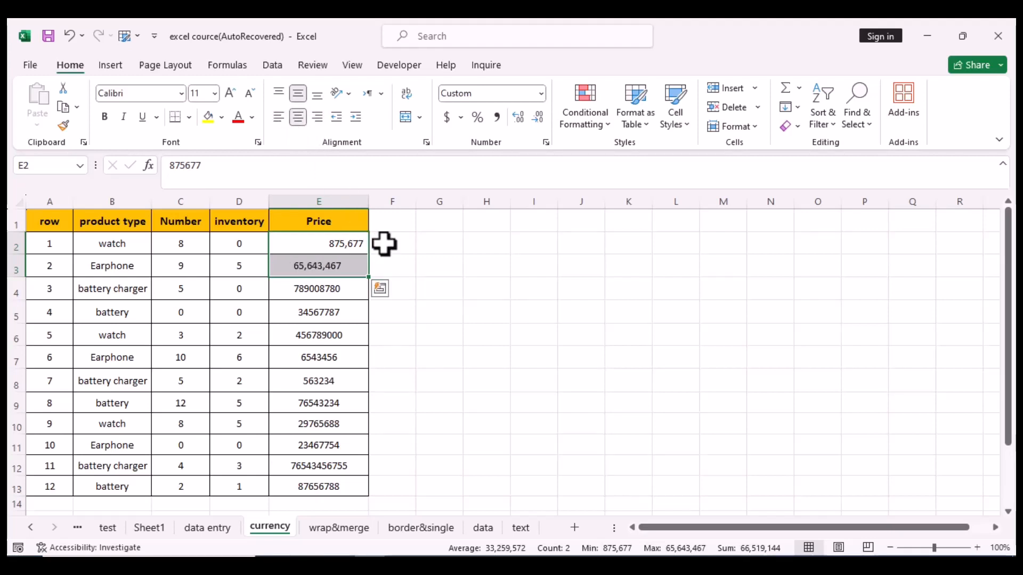
left_click(478, 288)
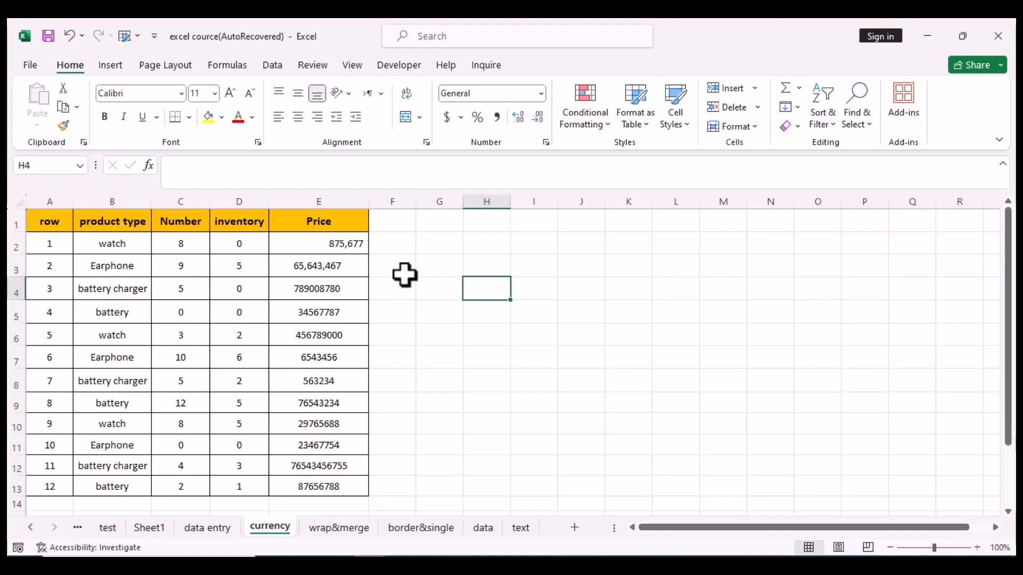
Step: Format E4 as Number with a thousands separator and red negative numbers
right_click(353, 291)
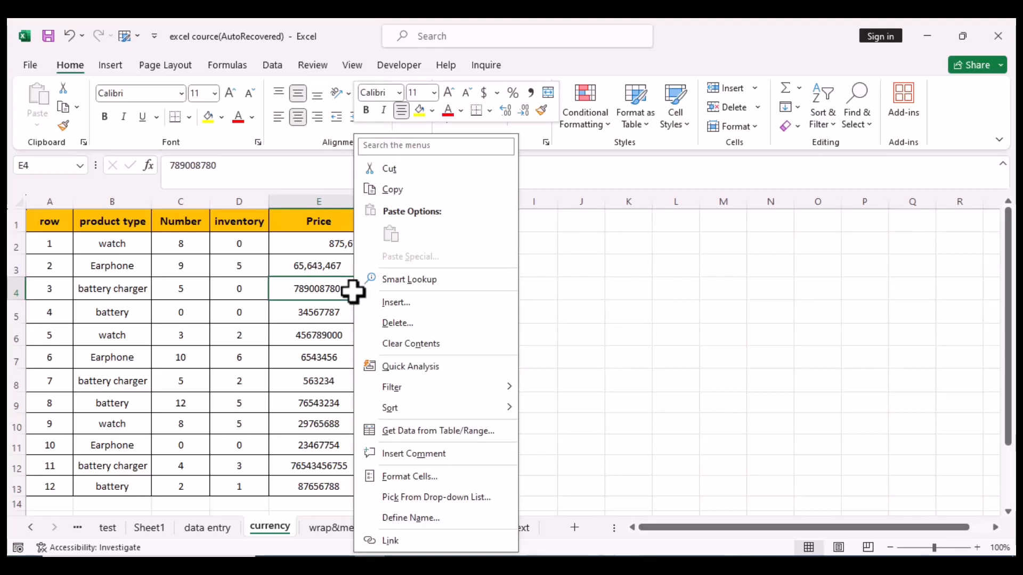
left_click(430, 476)
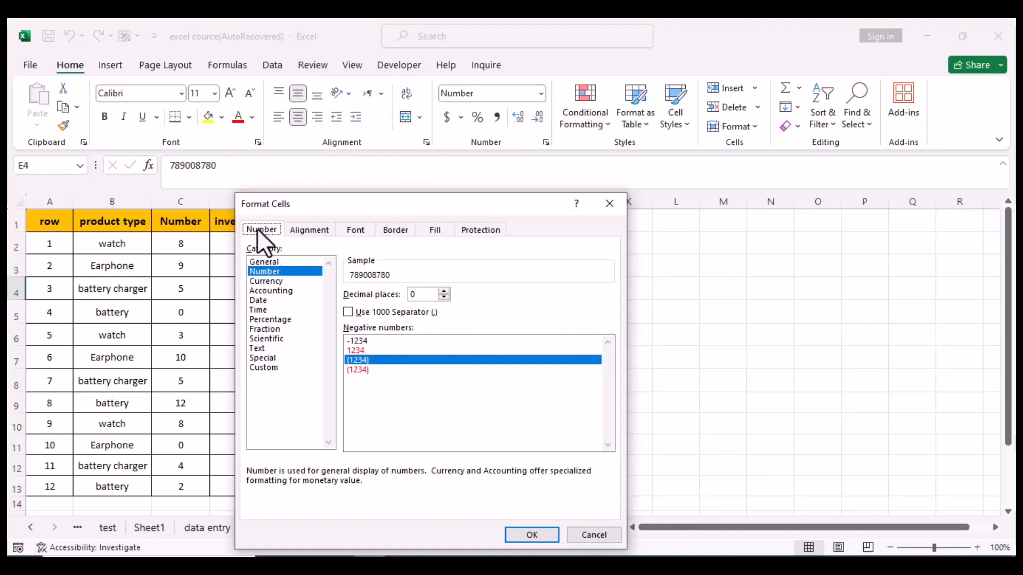
left_click(273, 271)
left_click(347, 311)
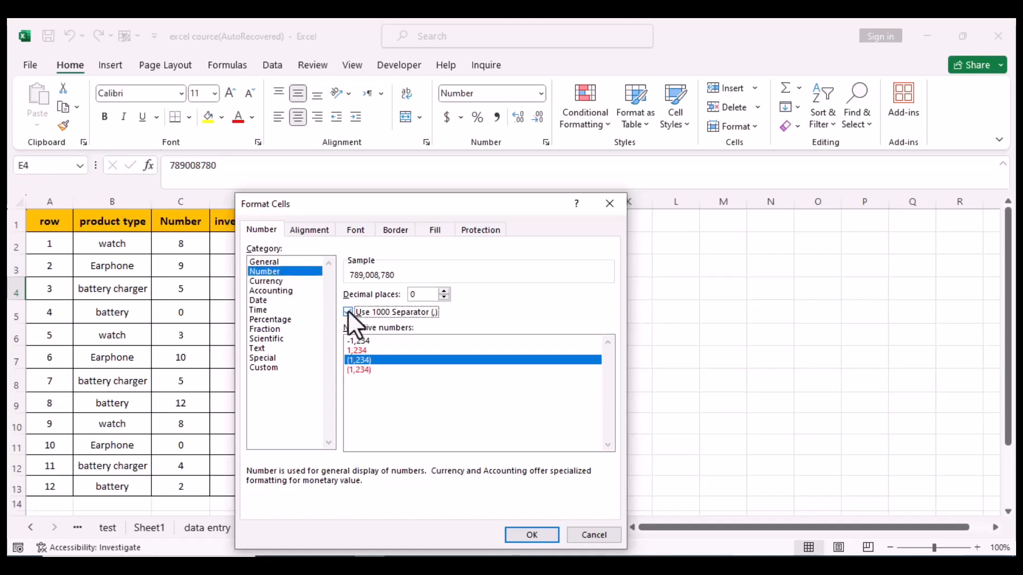
left_click(371, 351)
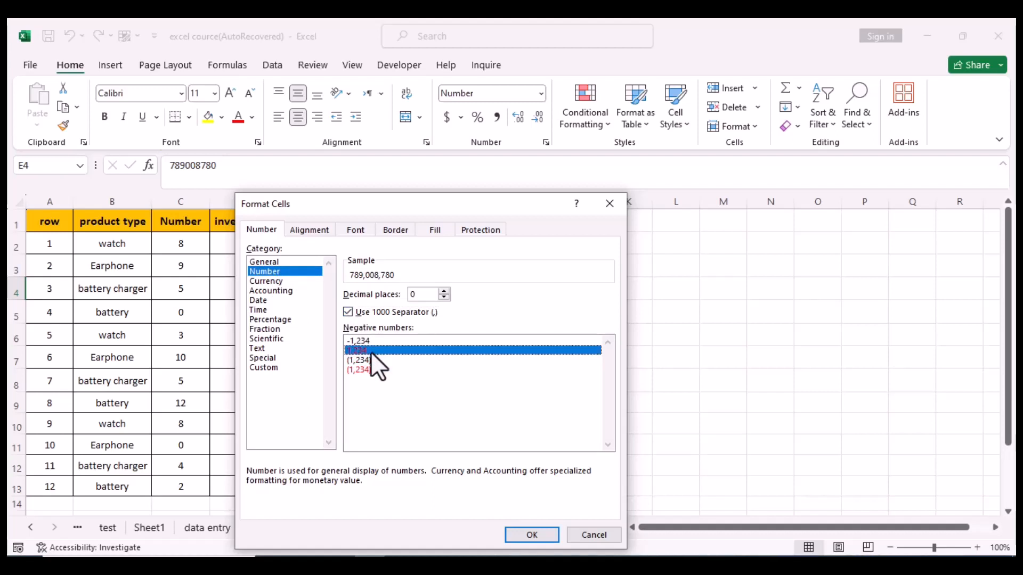
left_click(536, 538)
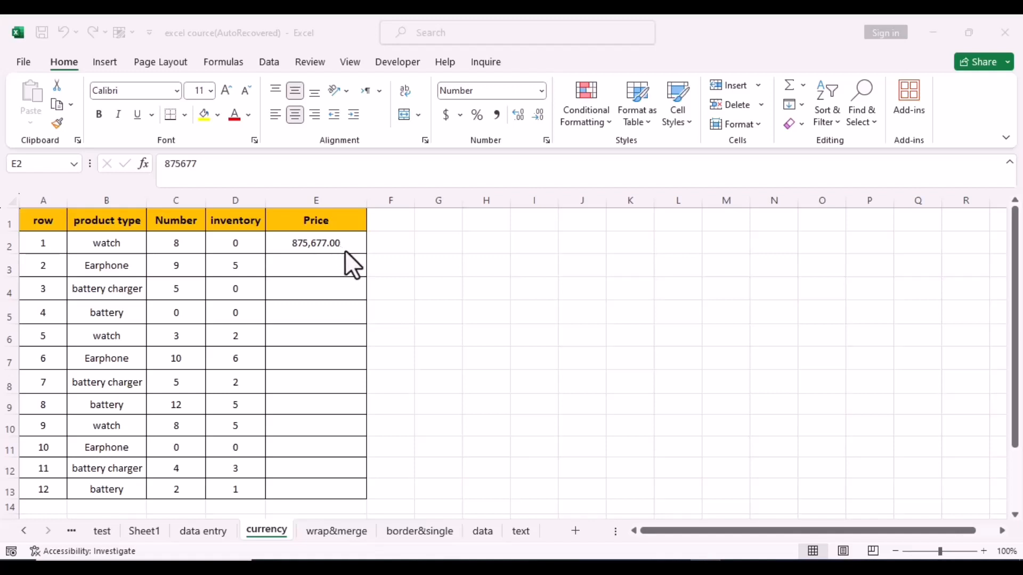
Step: Format prices E2:E13 as Currency with 0 decimal places and the $ symbol
left_click(344, 251)
left_click_drag(283, 243, 319, 488)
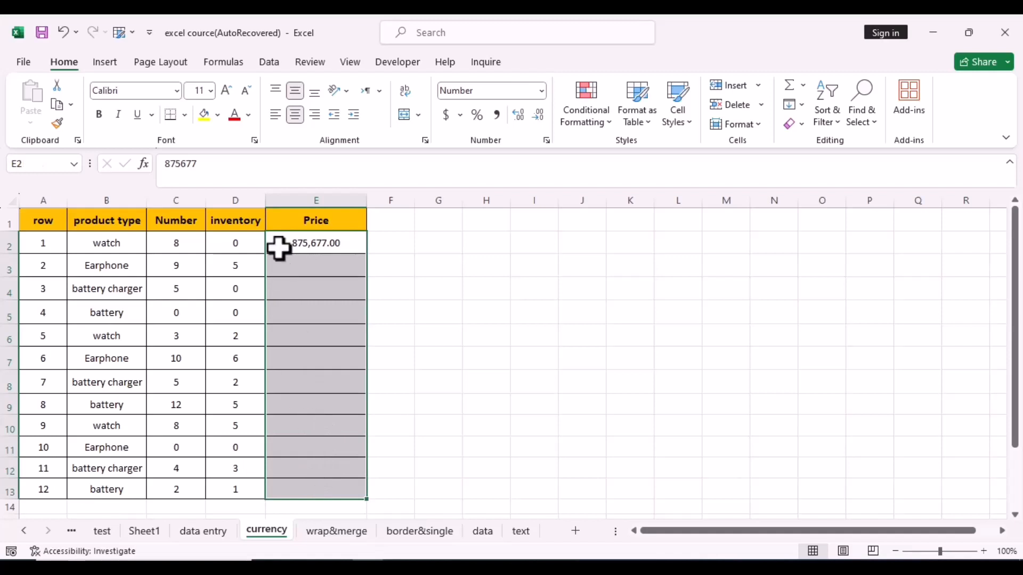
right_click(278, 248)
key("ctrl+1")
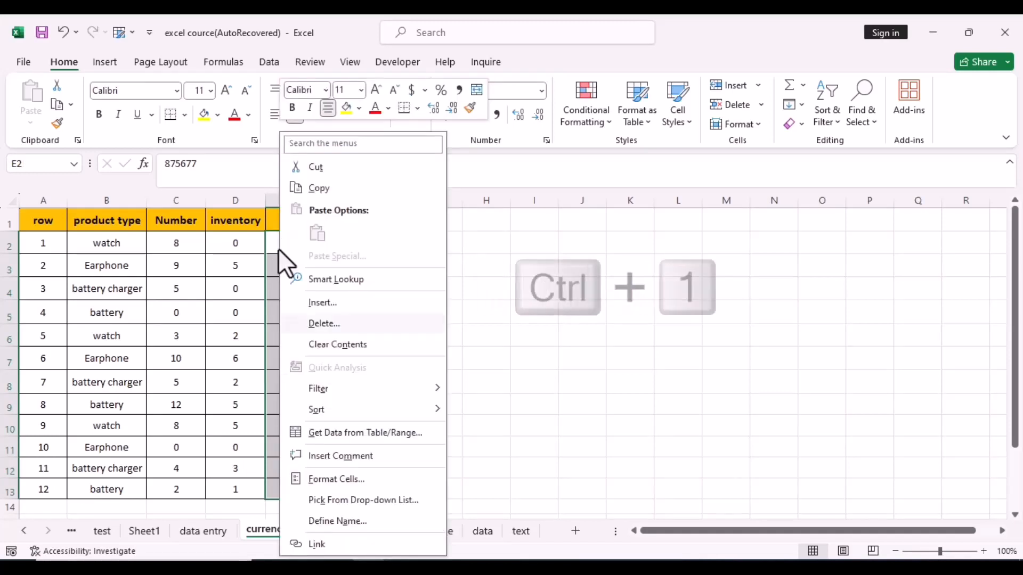
left_click(354, 481)
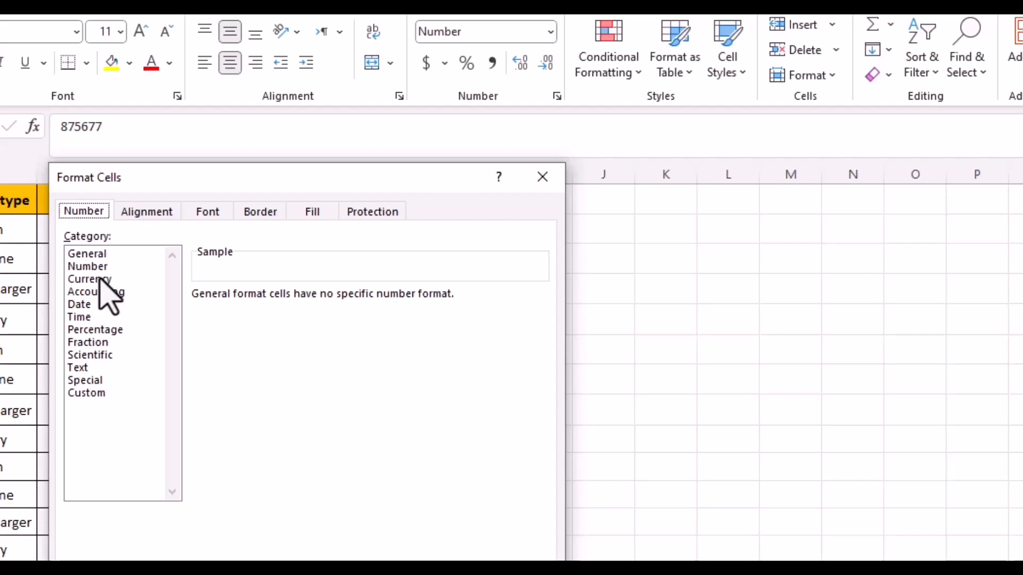
left_click(101, 283)
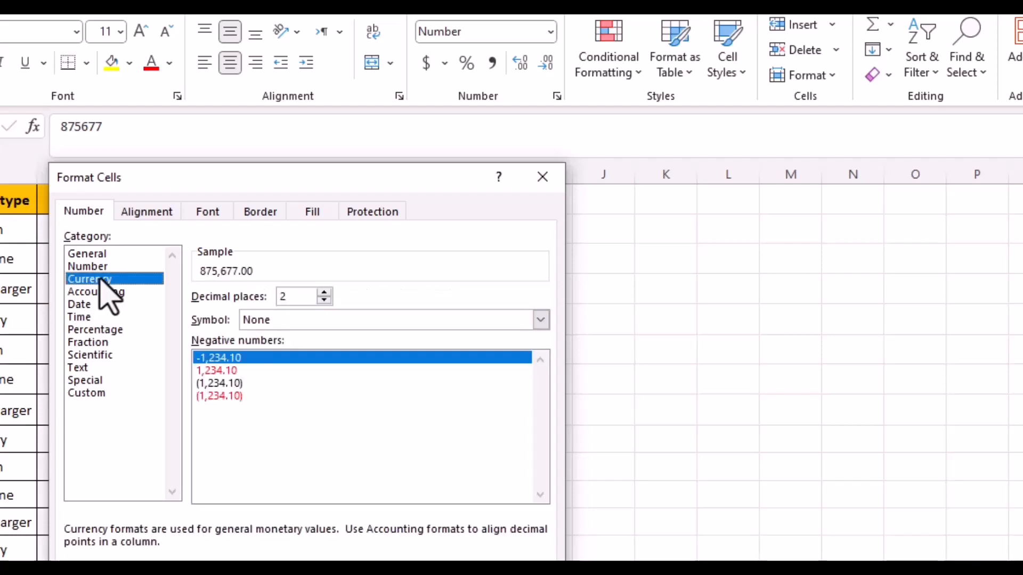
left_click(324, 300)
left_click(324, 300)
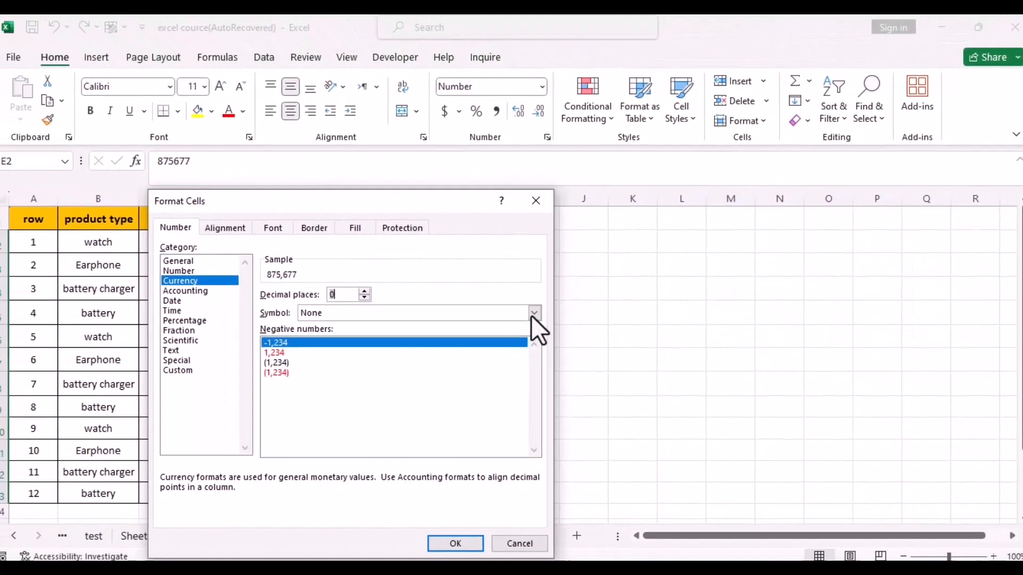
left_click(533, 313)
mouse_move(533, 331)
left_mouse_down()
mouse_move(533, 370)
mouse_move(531, 341)
left_mouse_up()
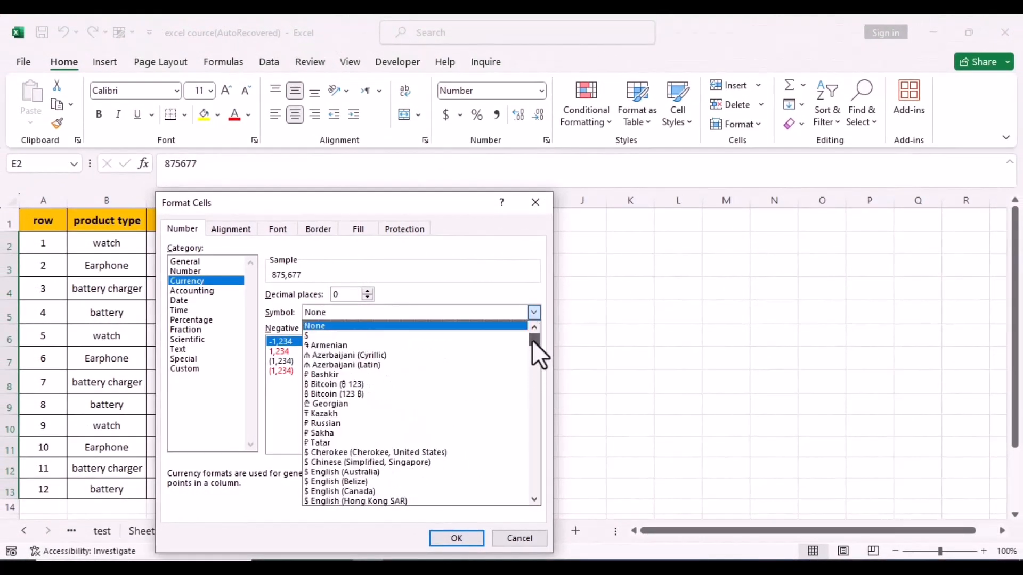
left_click(344, 335)
left_click(463, 536)
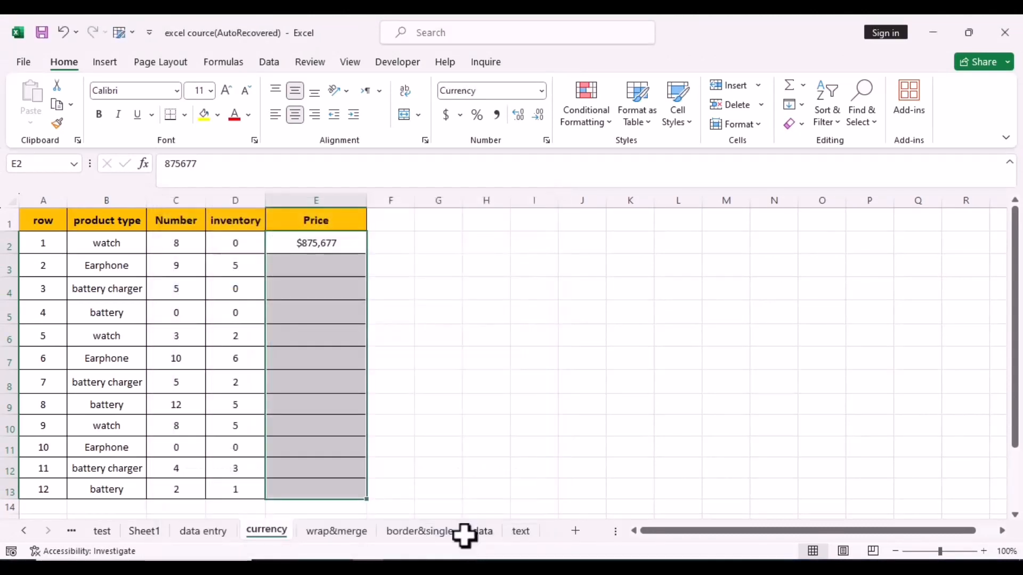
Step: Enter 7667 as the new price in cell E3
left_click(346, 247)
key("Return")
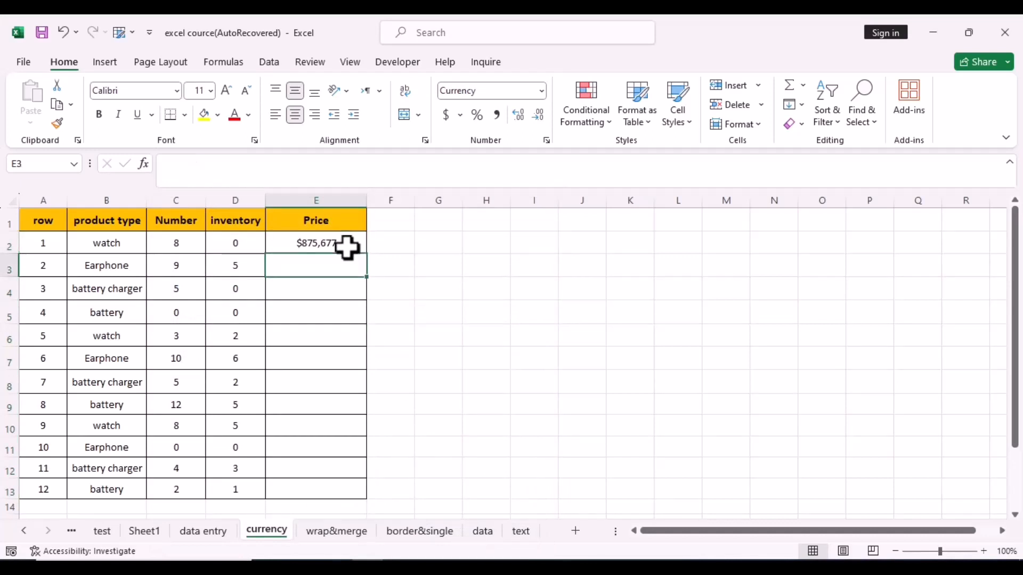
type("7667")
key("Return")
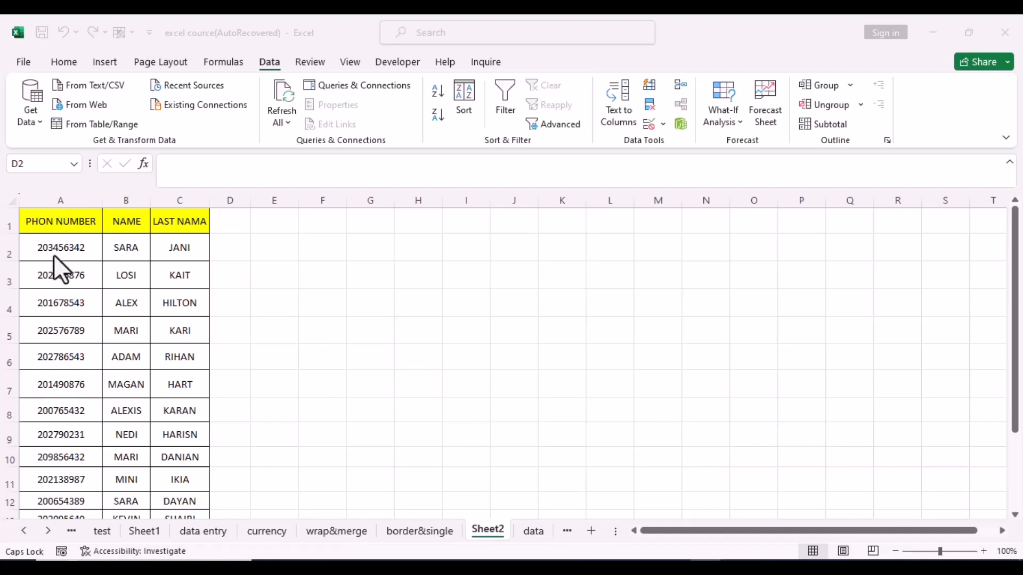
Step: Start typing the 020 prefix in cell D2 beside the first phone number
left_click(229, 244)
type("020-")
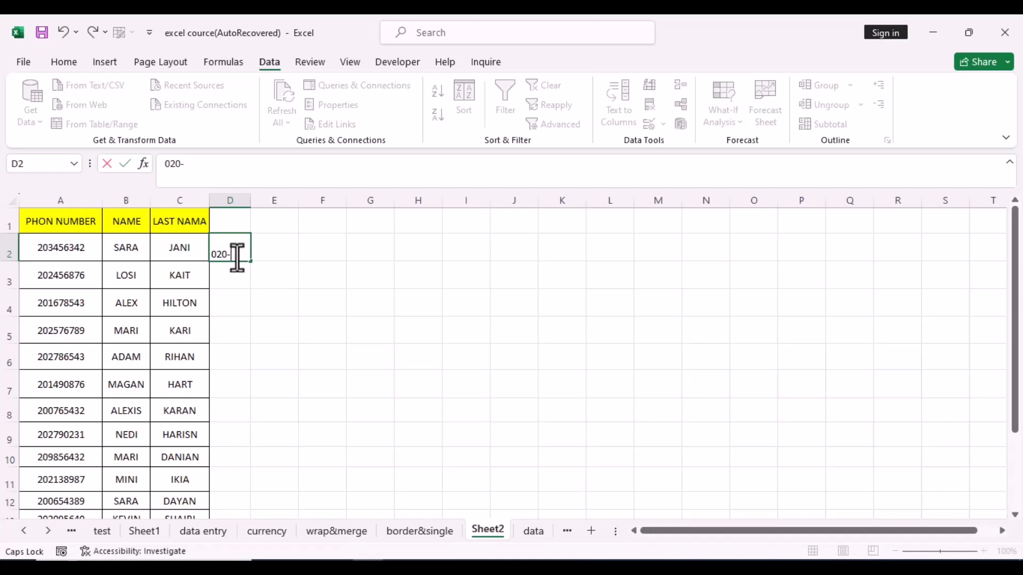
Step: Append A2's number after 020- in D2, Flash Fill column D, and widen it
left_click(44, 247)
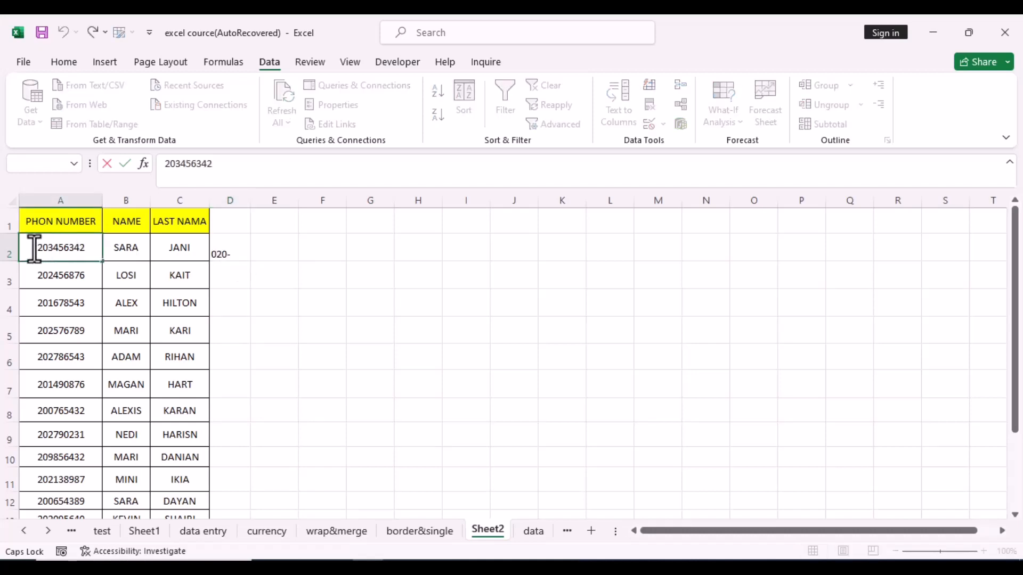
left_click_drag(34, 248, 87, 248)
key("ctrl+c")
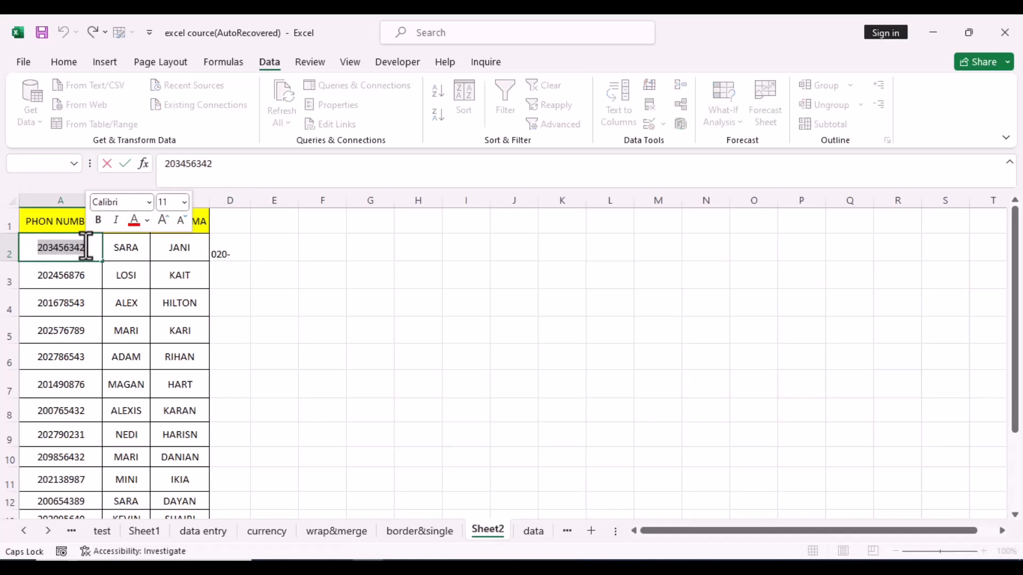
left_click(234, 257)
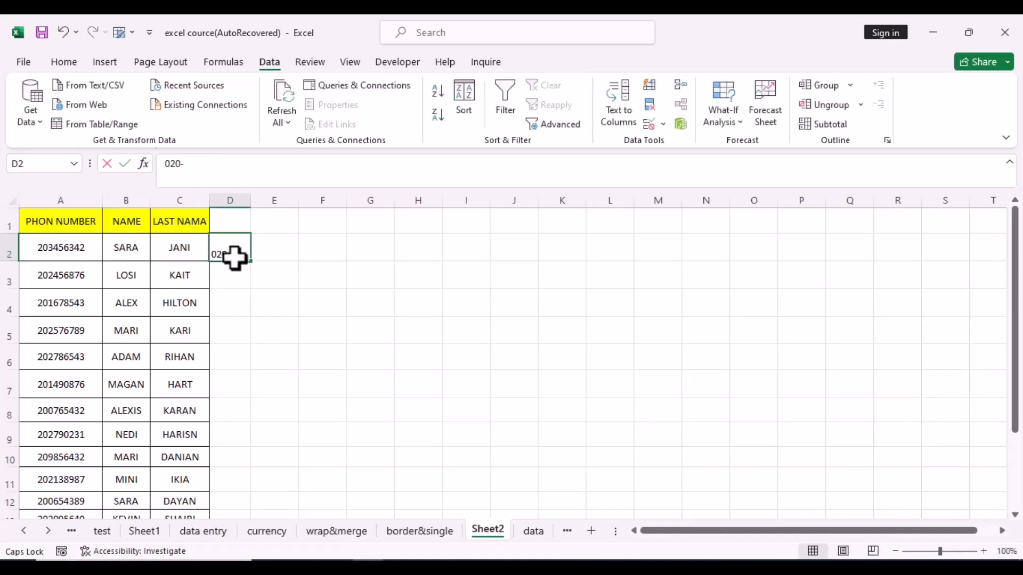
double_click(234, 258)
key("ctrl+v")
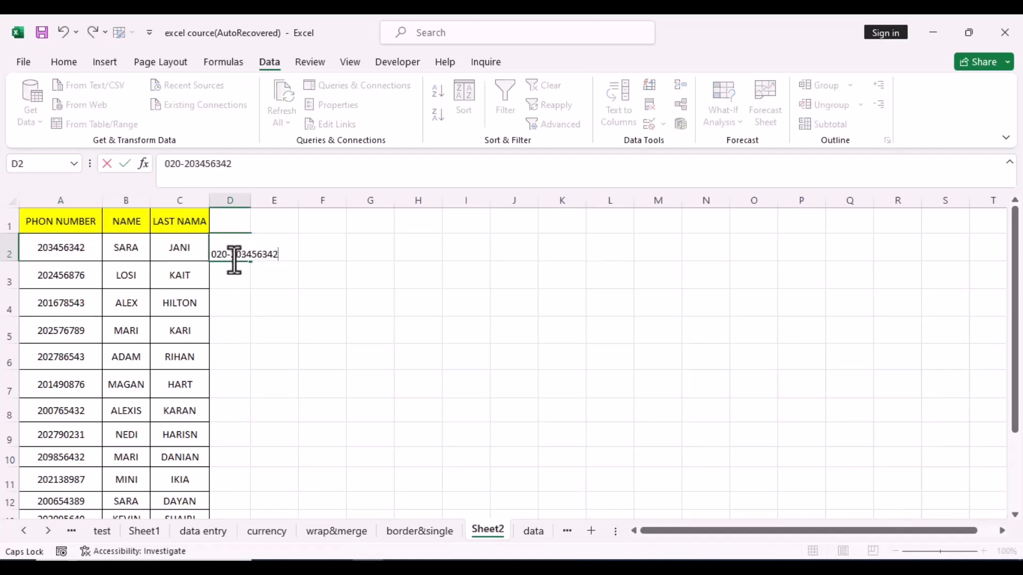
key("Return")
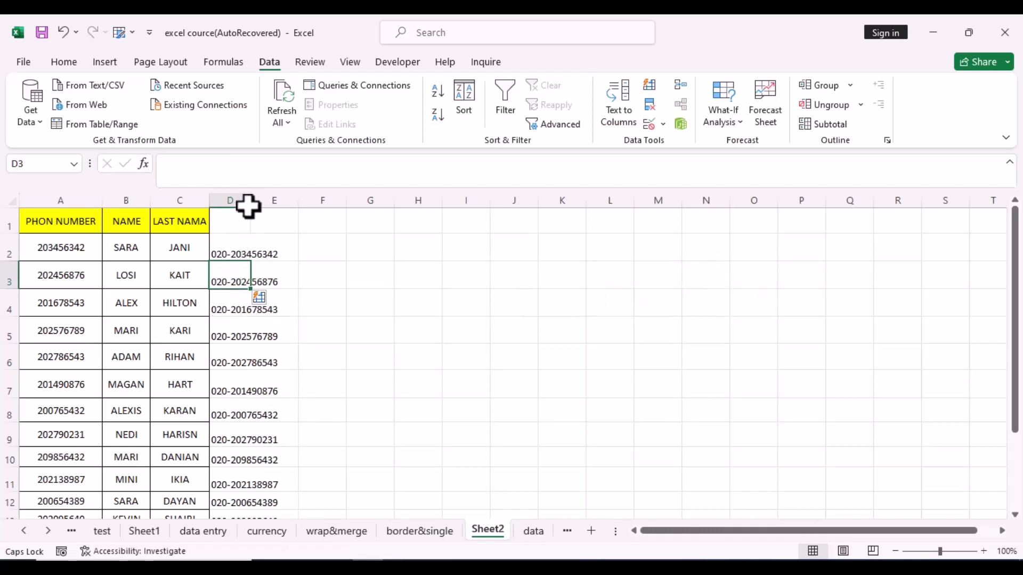
left_click_drag(250, 200, 289, 200)
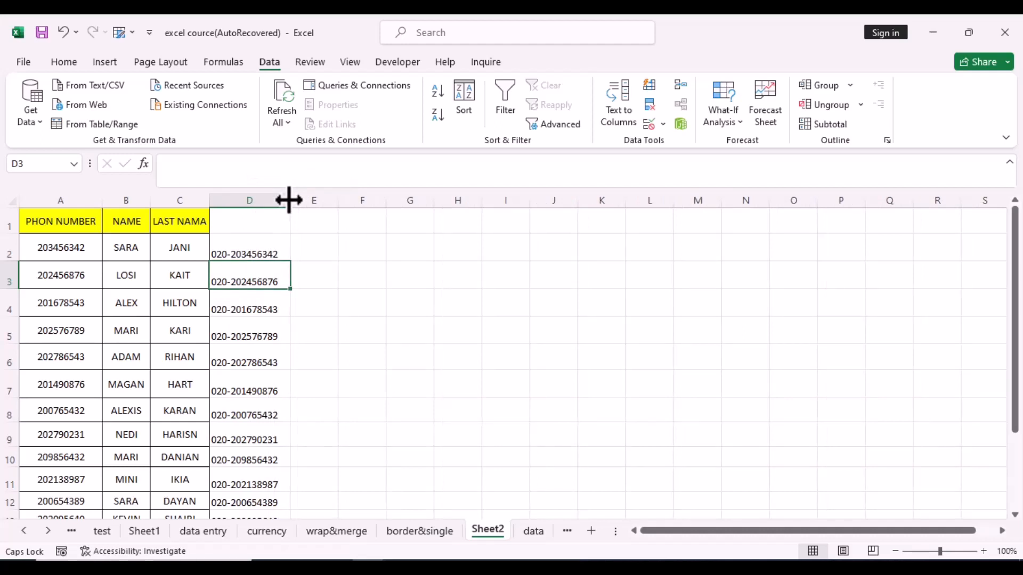
left_click(324, 253)
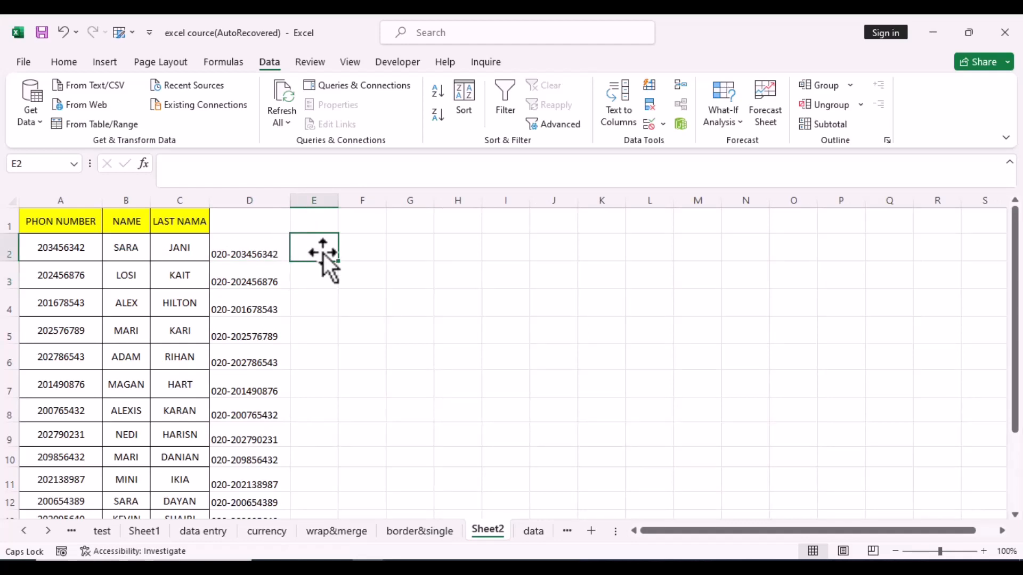
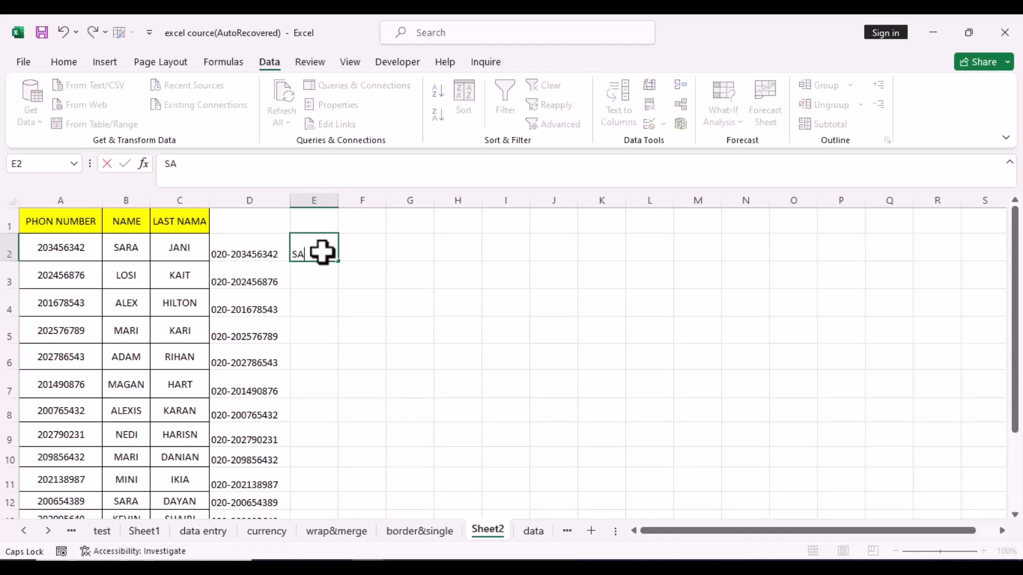
Step: Enter the first slash-joined first/last name in E2, Flash Fill the rest of column E with Ctrl+E, and widen the column
key("Return")
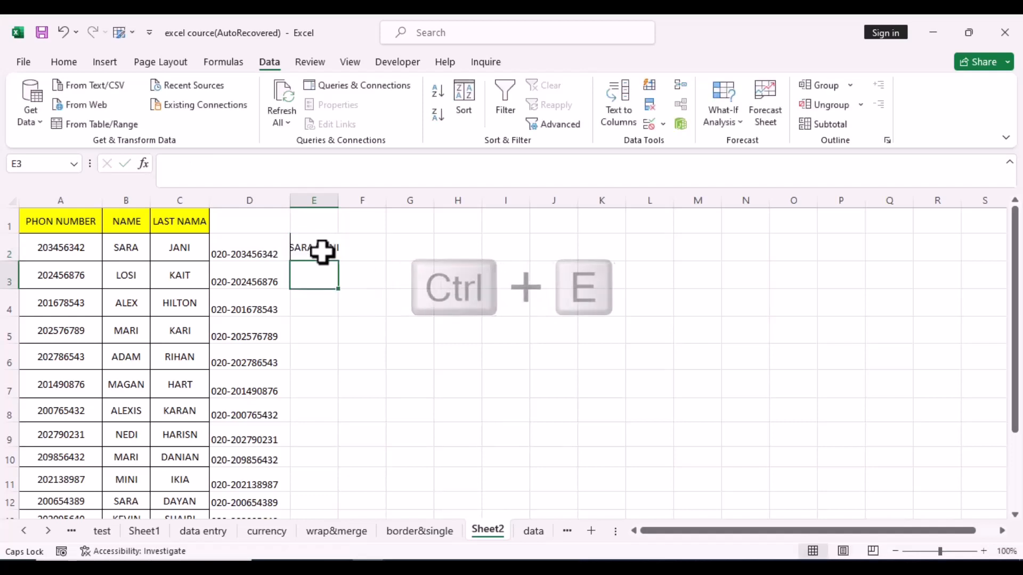
key("ctrl+e")
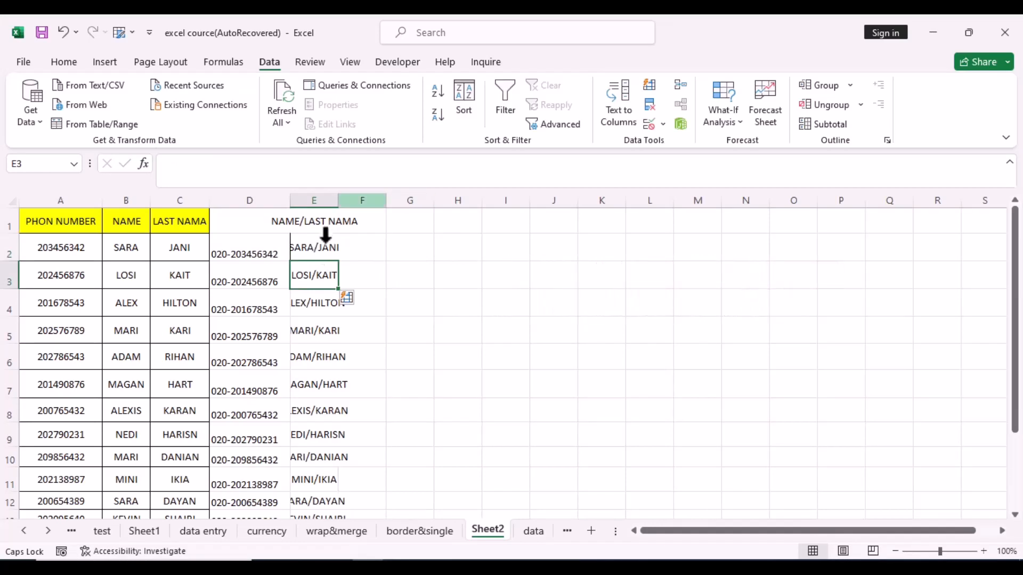
left_click_drag(338, 200, 383, 198)
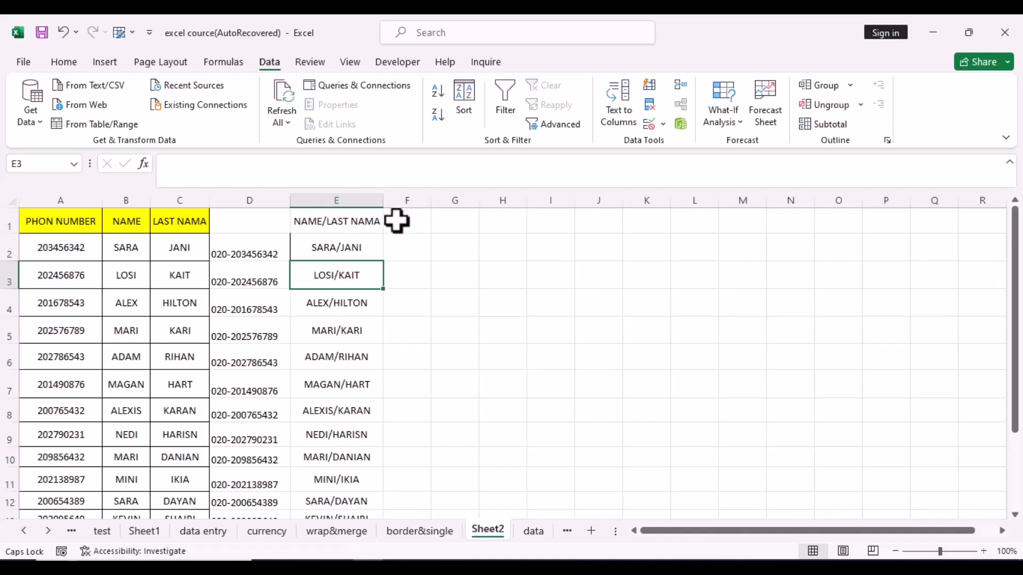
left_click(441, 298)
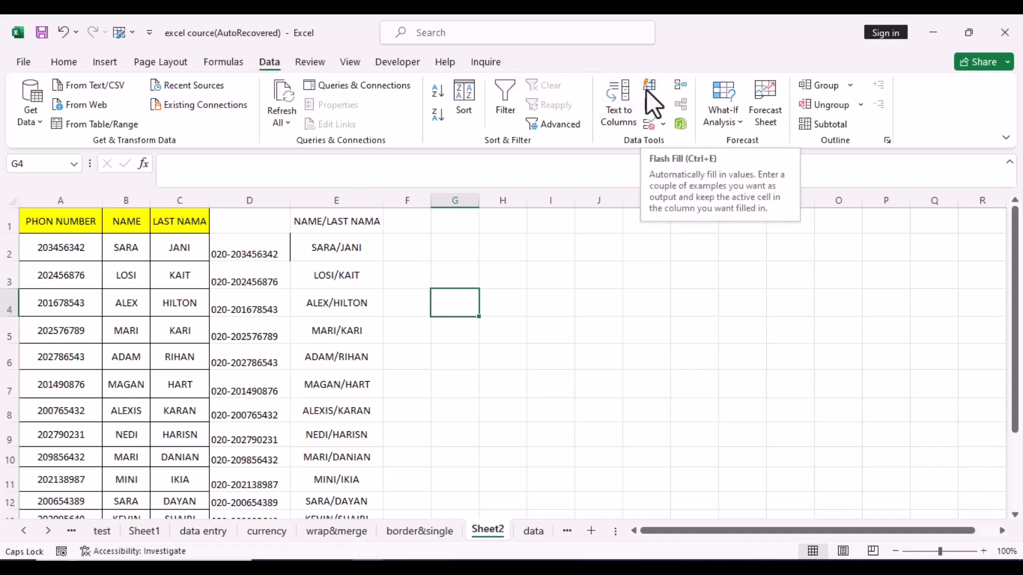
Step: Enter the reversed last/first name in F2, Flash Fill column F from the Data tab, and widen it
left_click(417, 247)
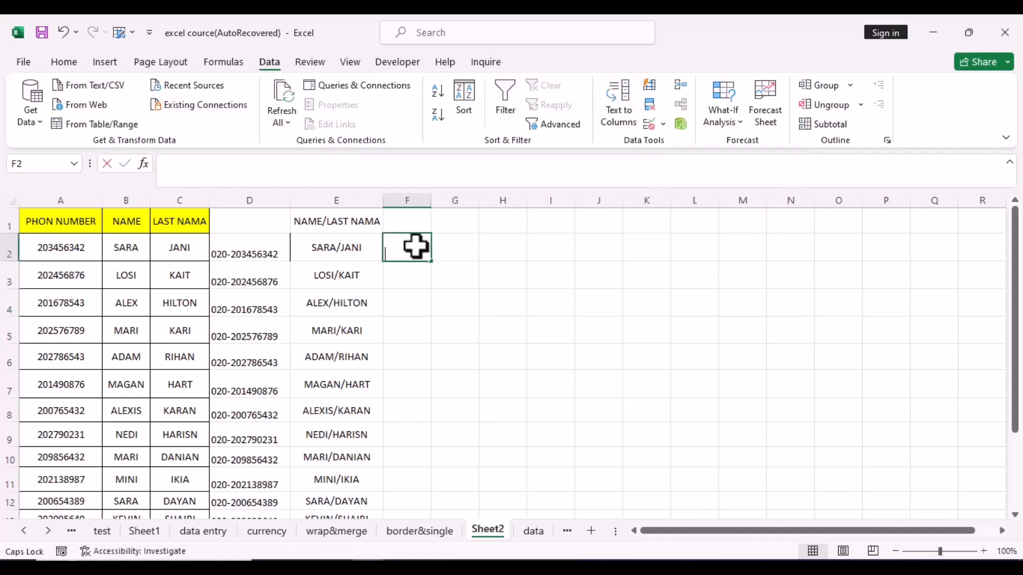
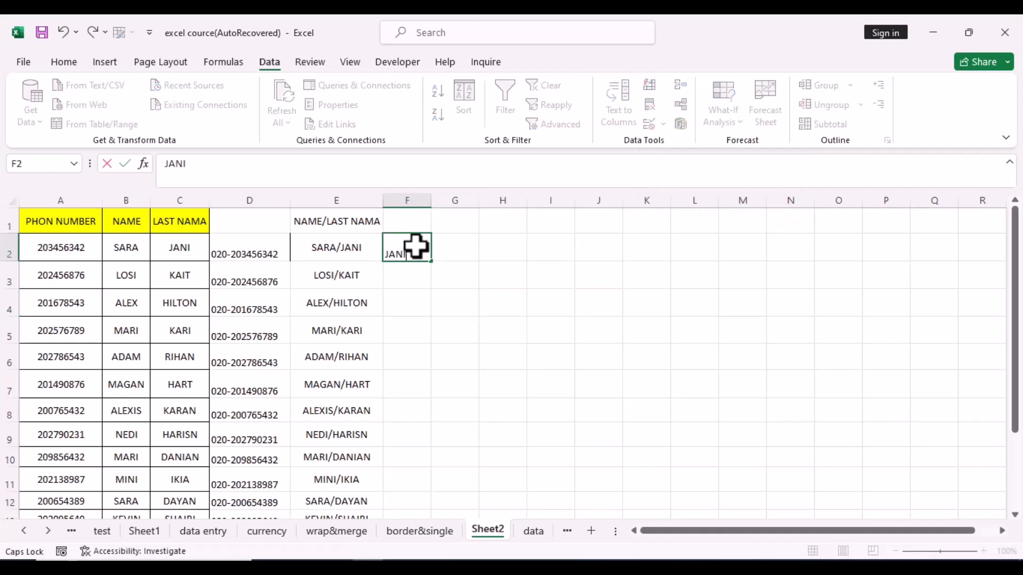
key("ctrl+Return")
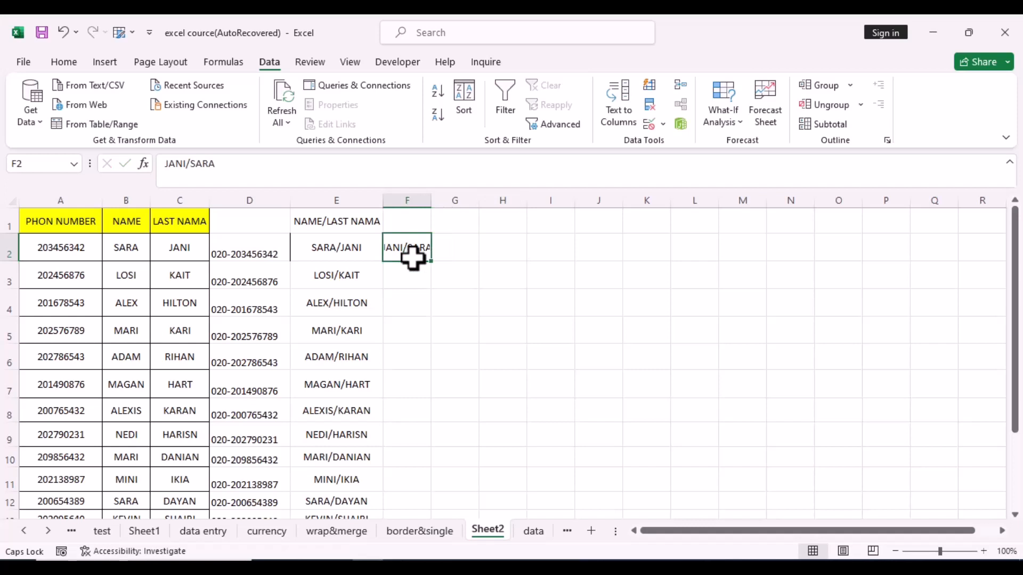
left_click(650, 85)
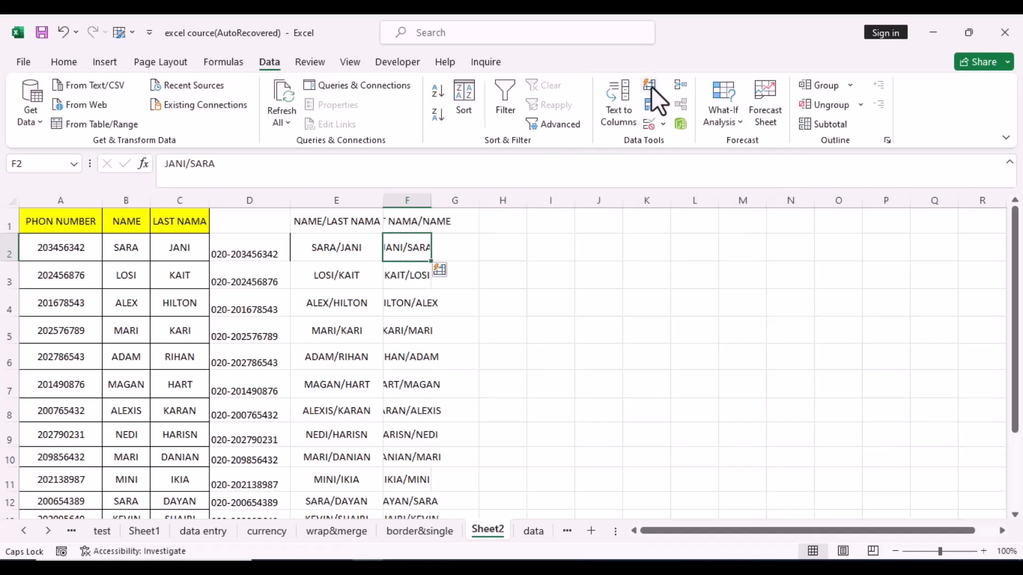
left_click_drag(432, 200, 479, 200)
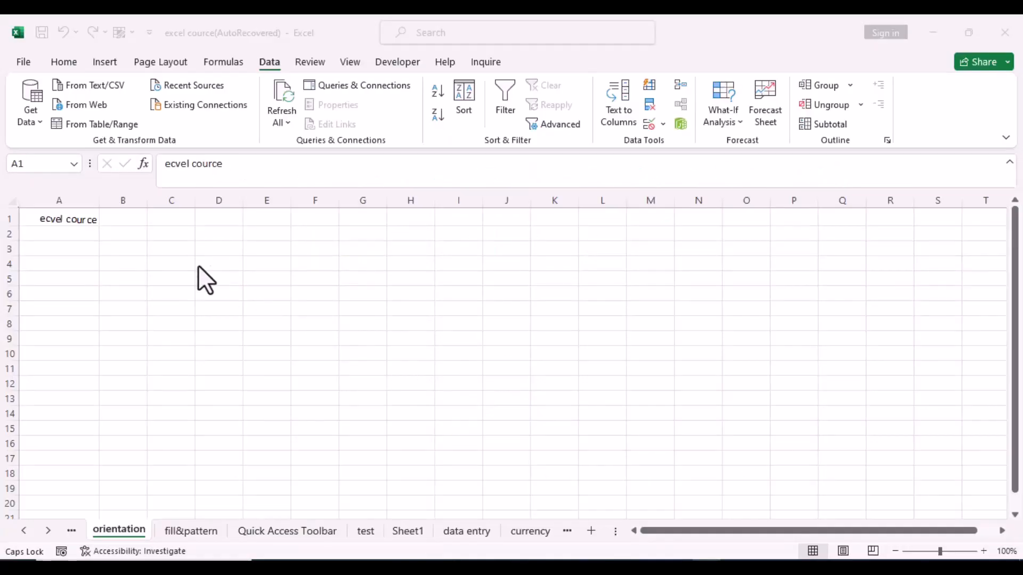
Step: Rotate cell A1's text upward to 39 degrees in Format Cells alignment orientation
left_click(77, 218)
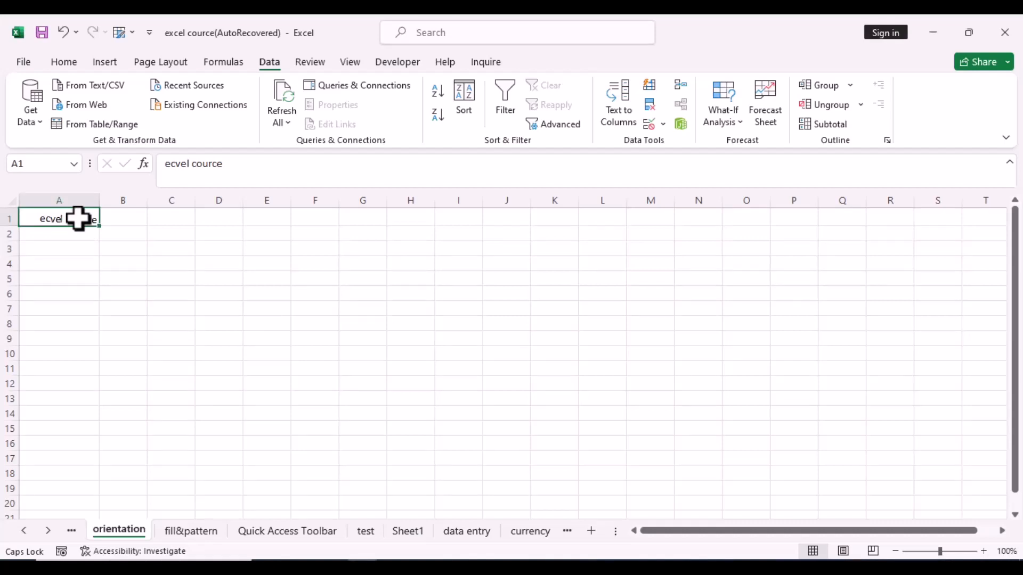
right_click(78, 218)
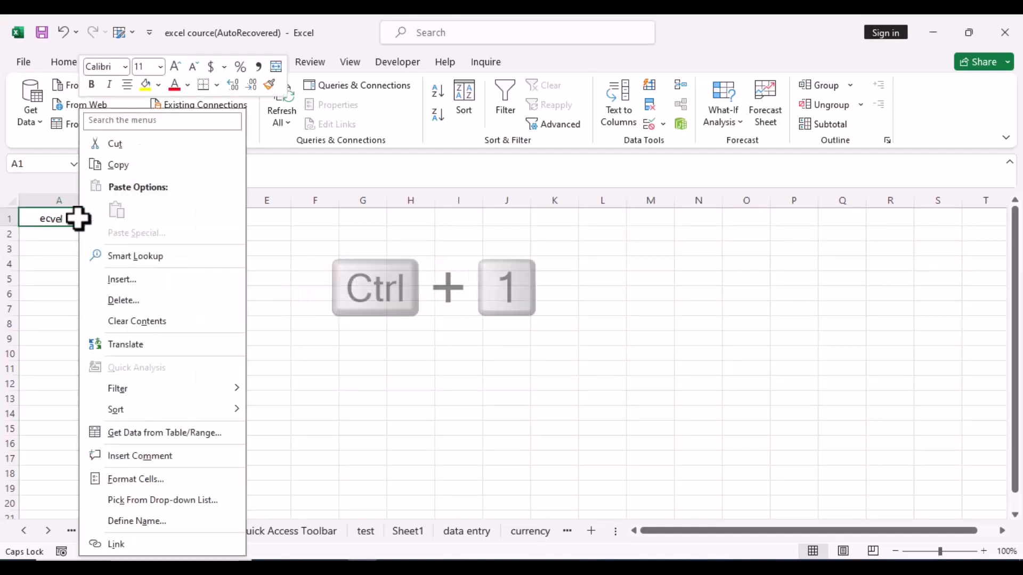
left_click(146, 477)
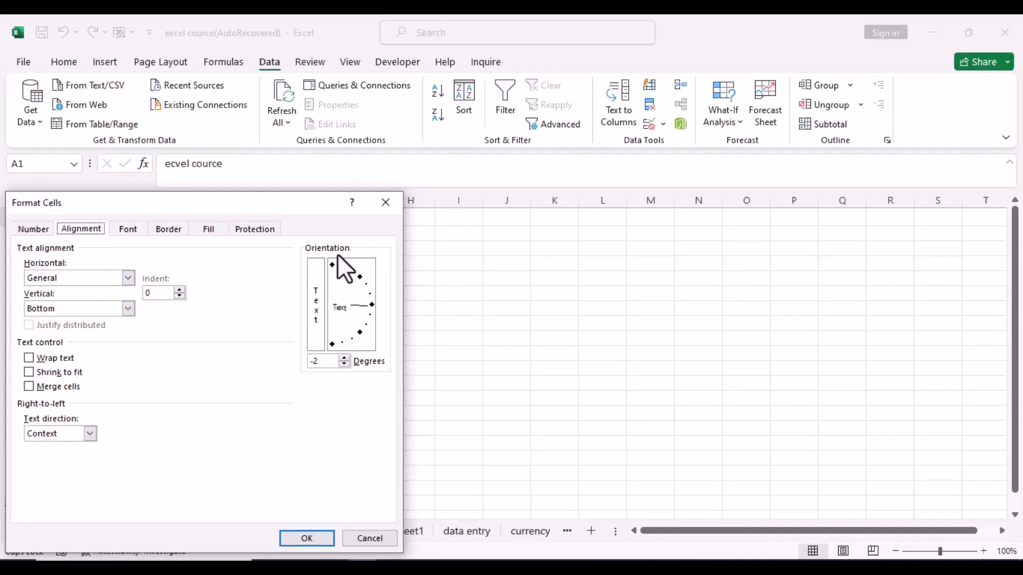
left_click_drag(372, 302, 352, 292)
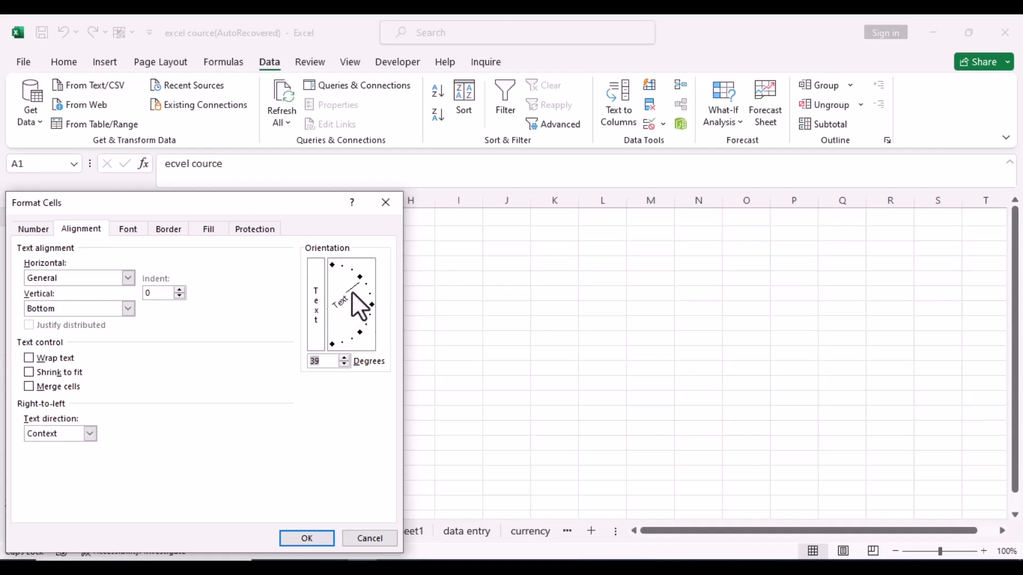
left_click(311, 539)
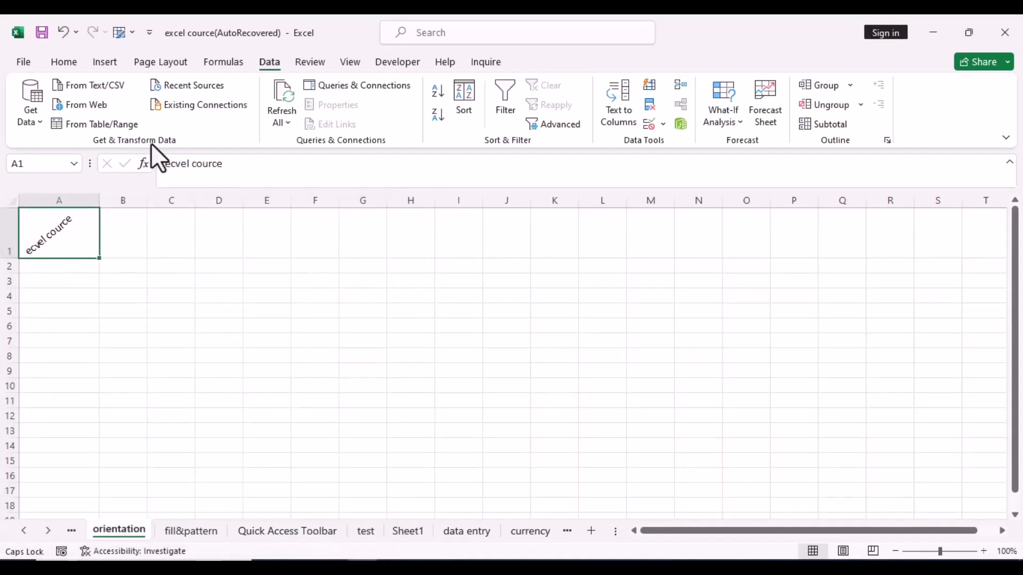
Step: Apply Vertical Text to A1 from Home's Orientation menu, then switch it to Rotate Text Down
left_click(65, 61)
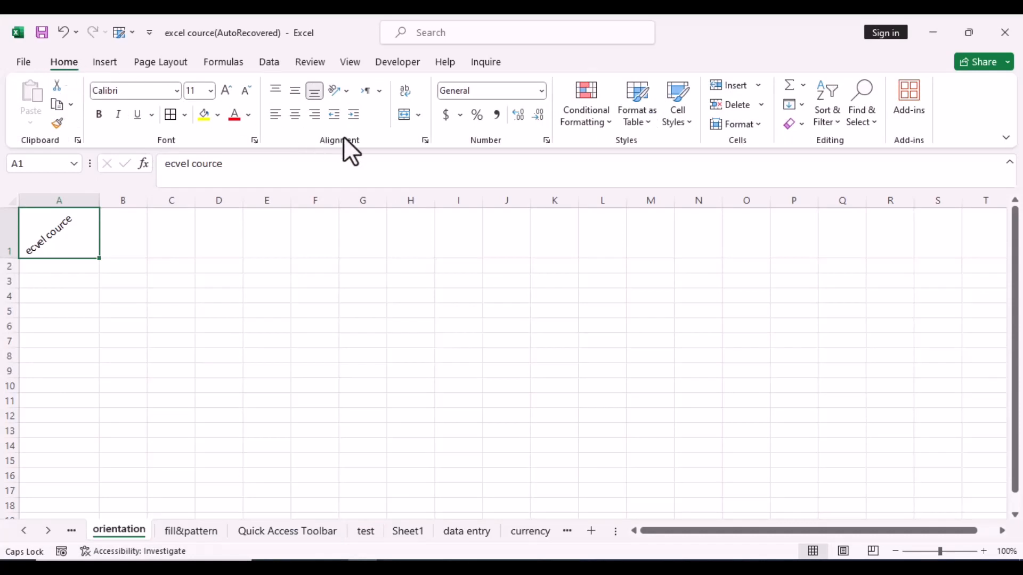
left_click(346, 91)
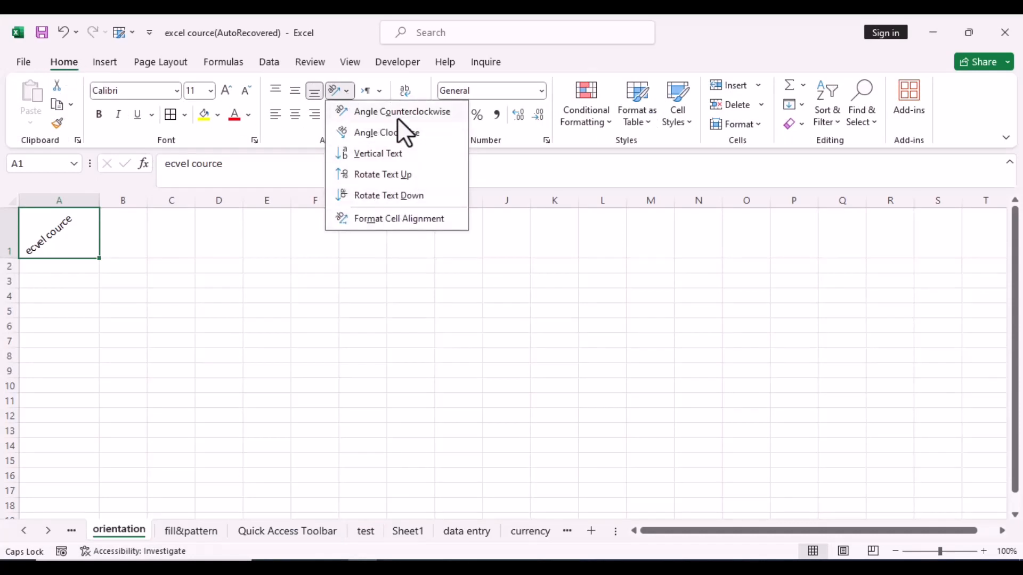
left_click(380, 153)
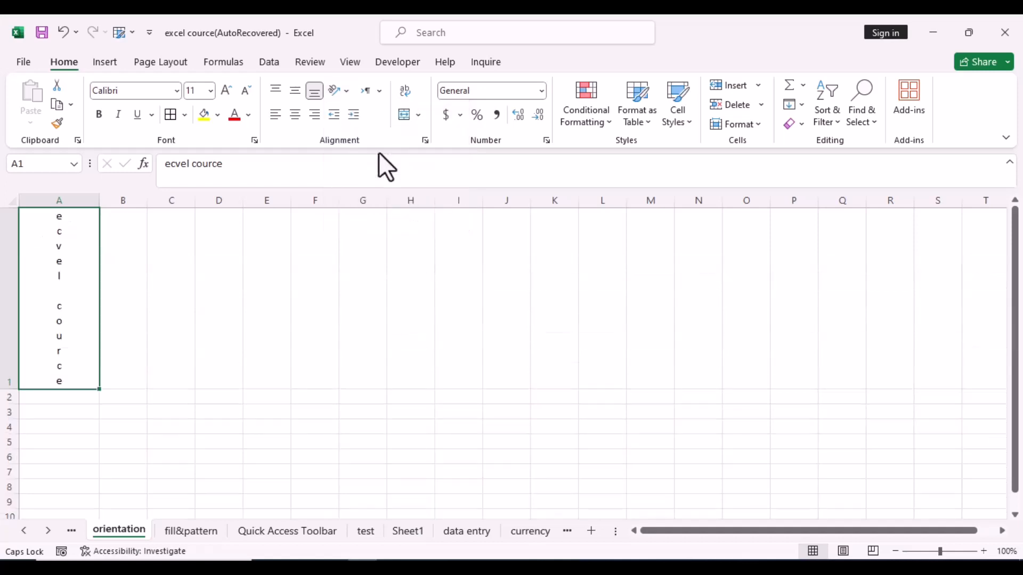
left_click(348, 92)
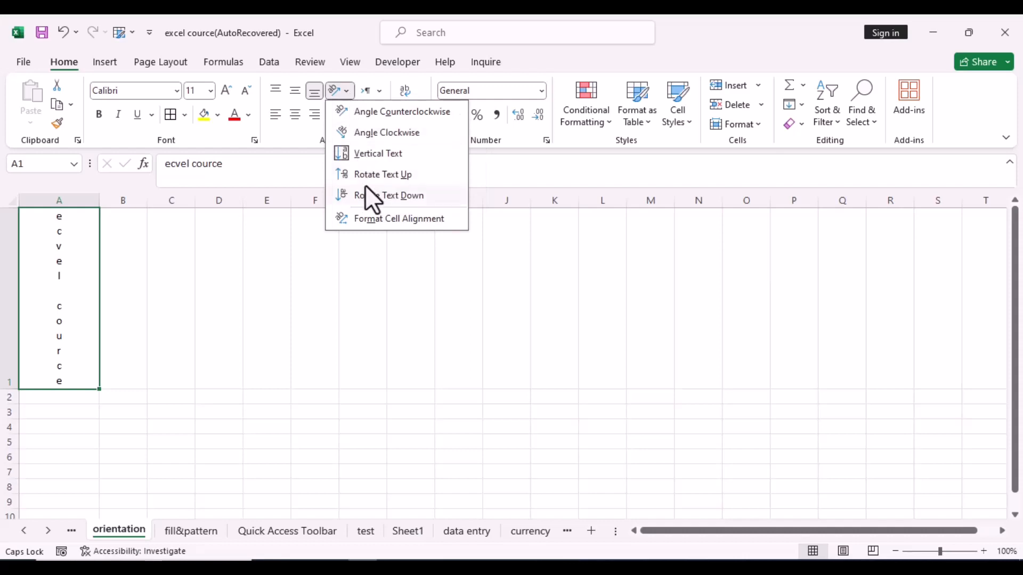
left_click(368, 201)
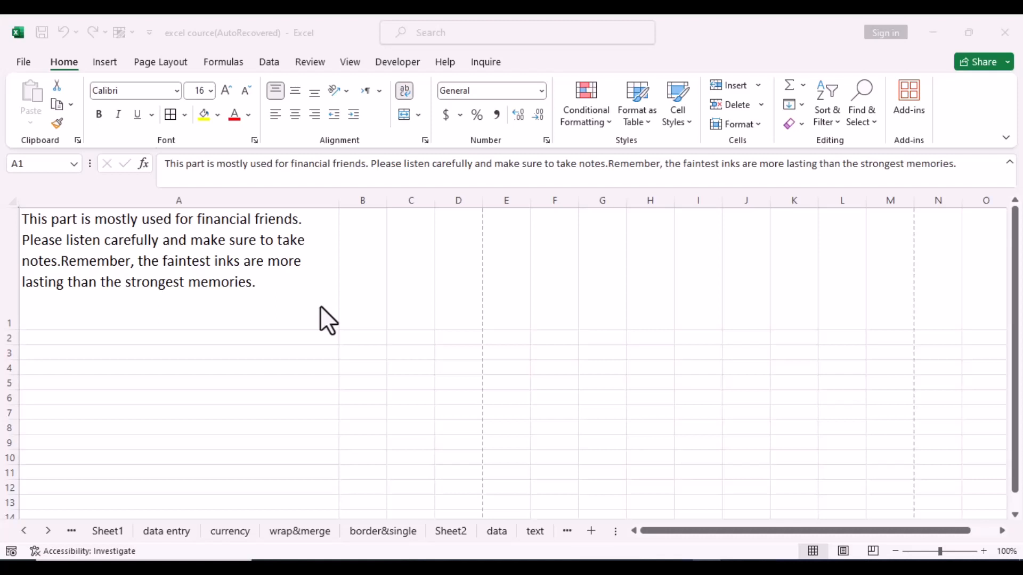
left_click(278, 370)
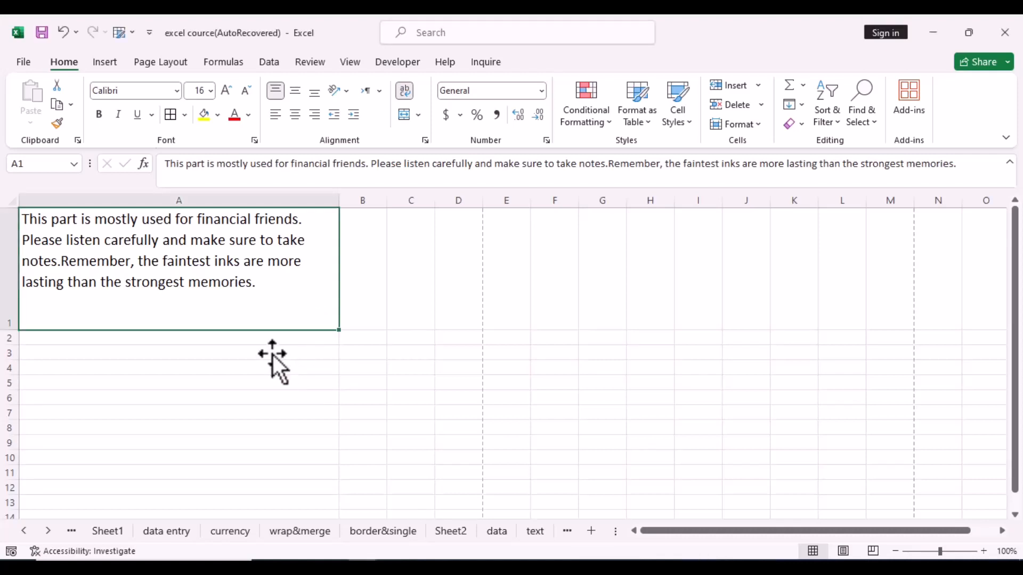
Step: Set A1's horizontal alignment to Distributed (Indent), then bring up the print preview with Ctrl+P
right_click(248, 289)
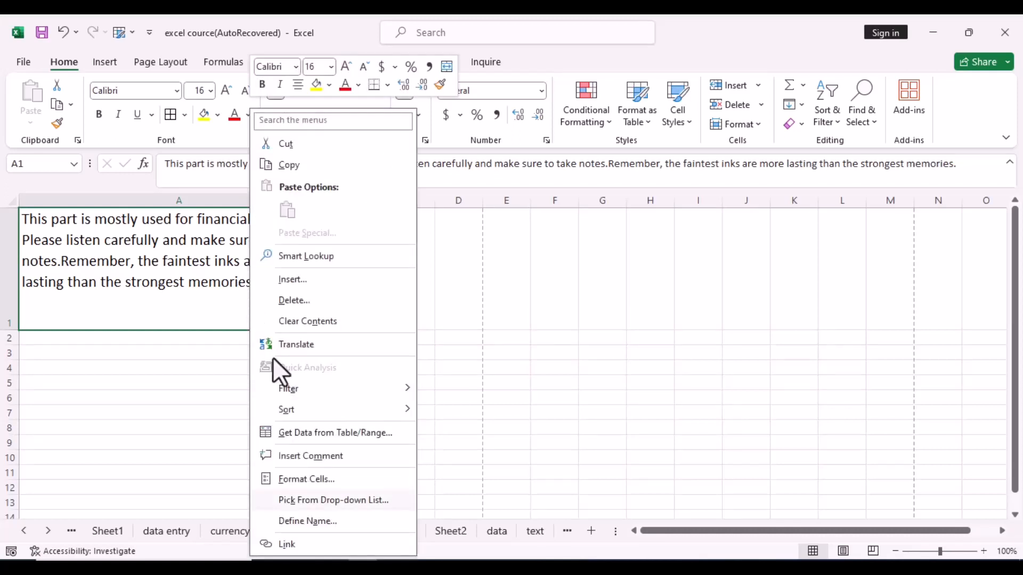
left_click(317, 481)
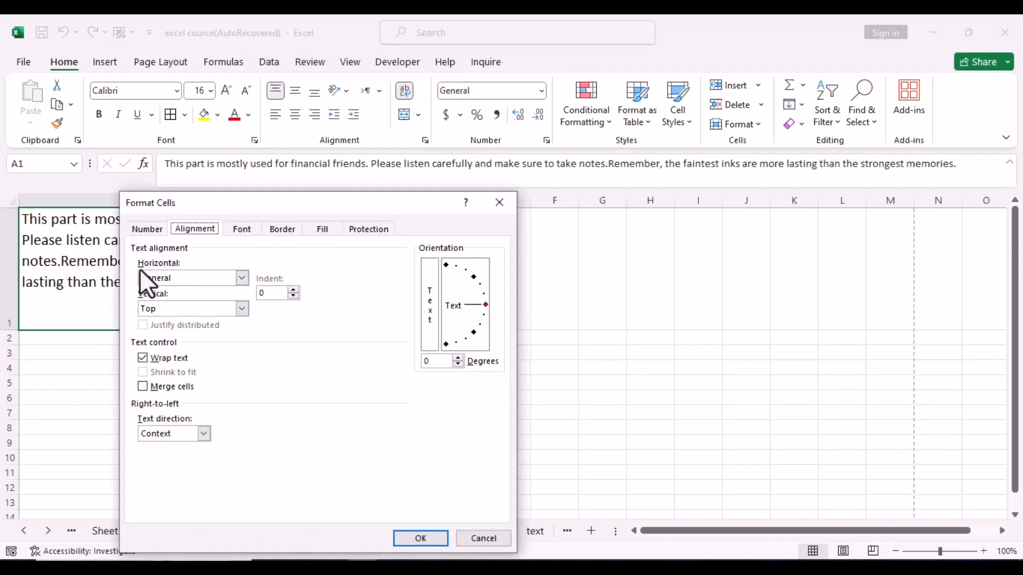
left_click(242, 278)
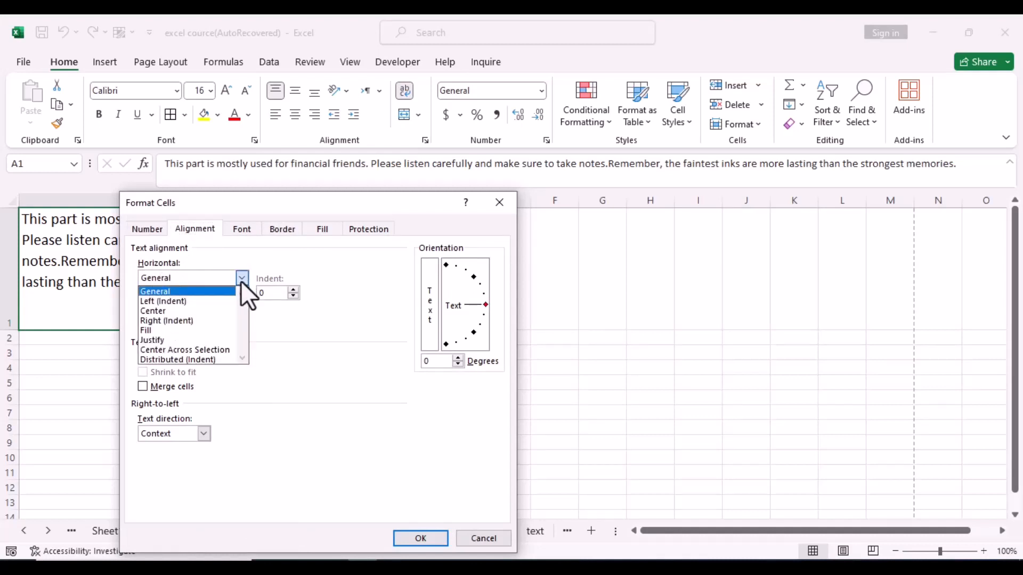
left_click(213, 359)
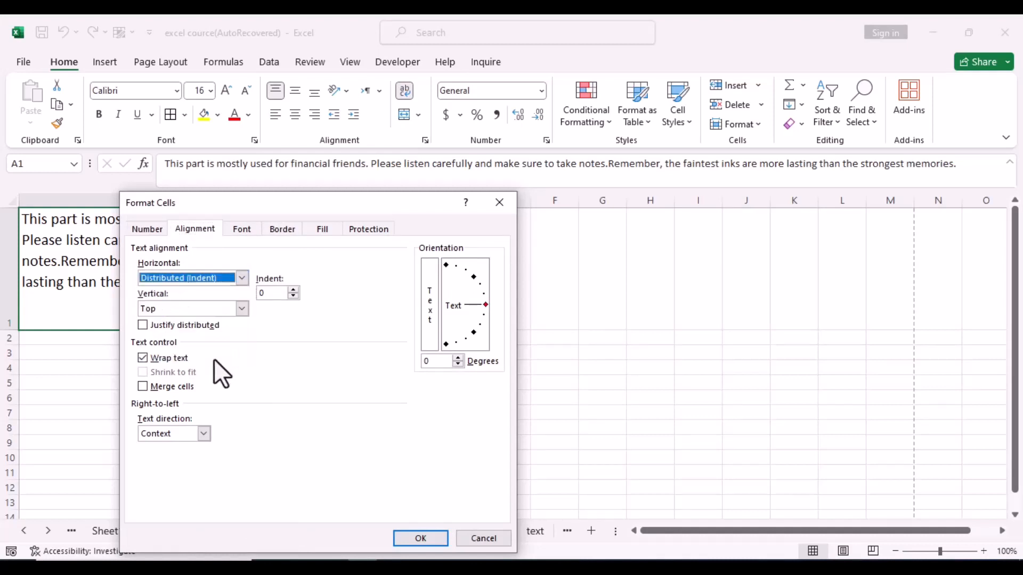
left_click(416, 540)
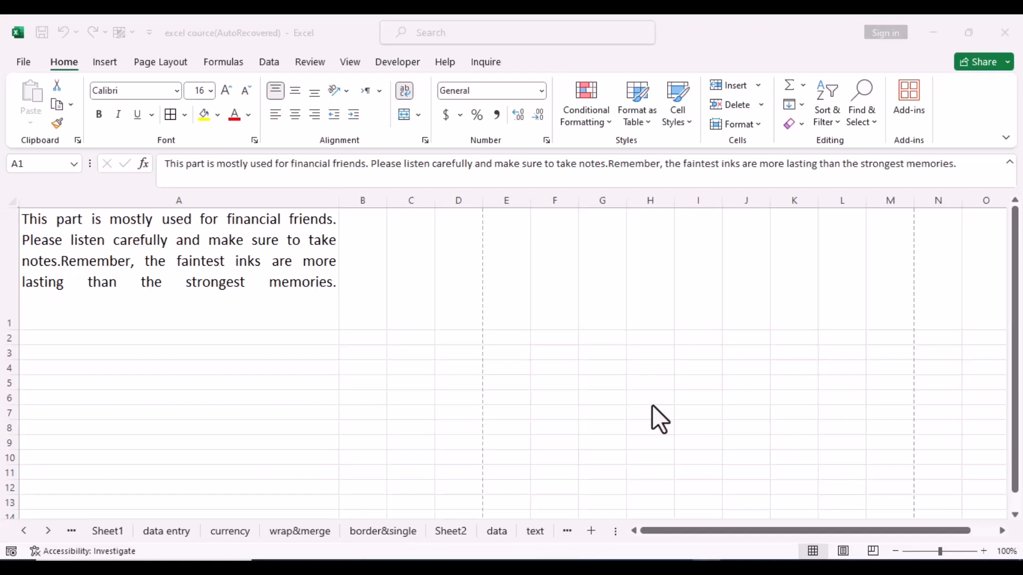
key("ctrl+p")
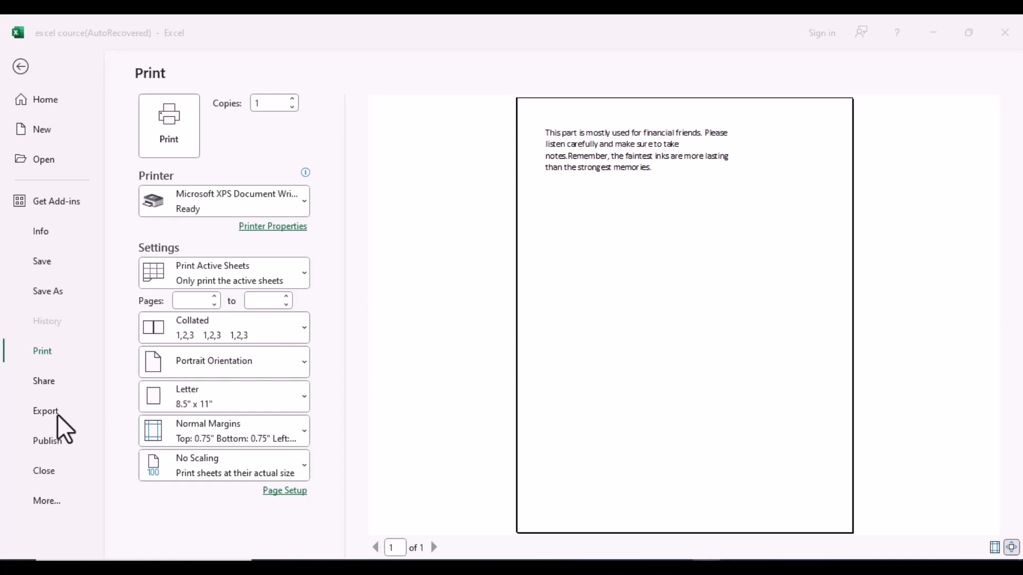
Step: Choose Microsoft Print to PDF as the printer on the Print screen
key("alt+Tab")
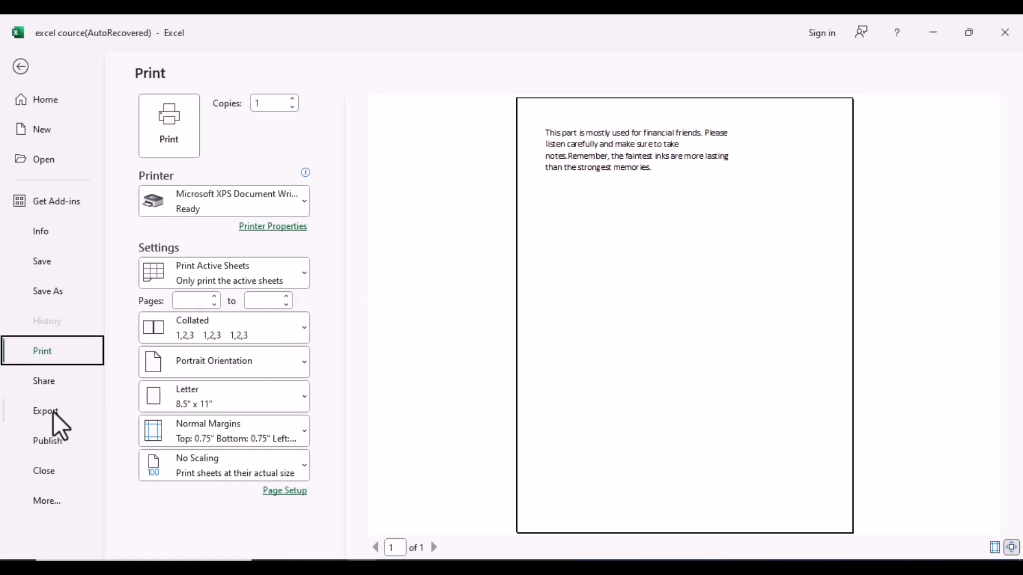
left_click(53, 411)
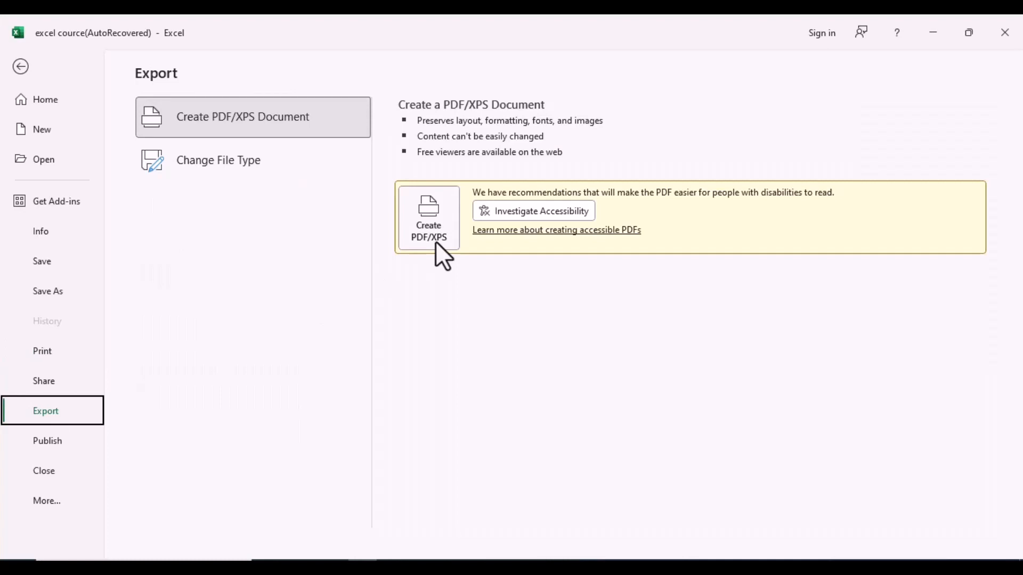
left_click(47, 350)
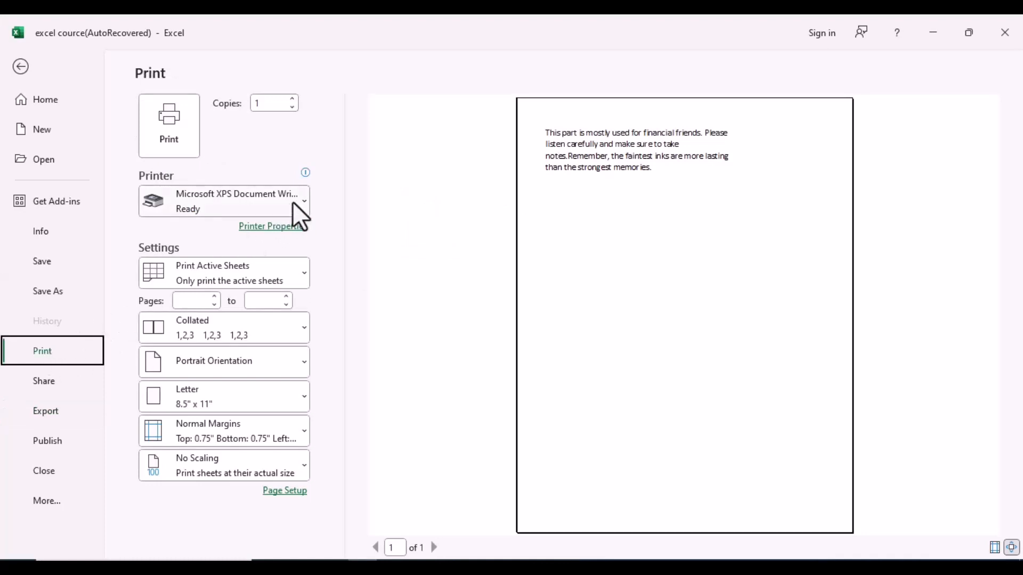
mouse_move(245, 208)
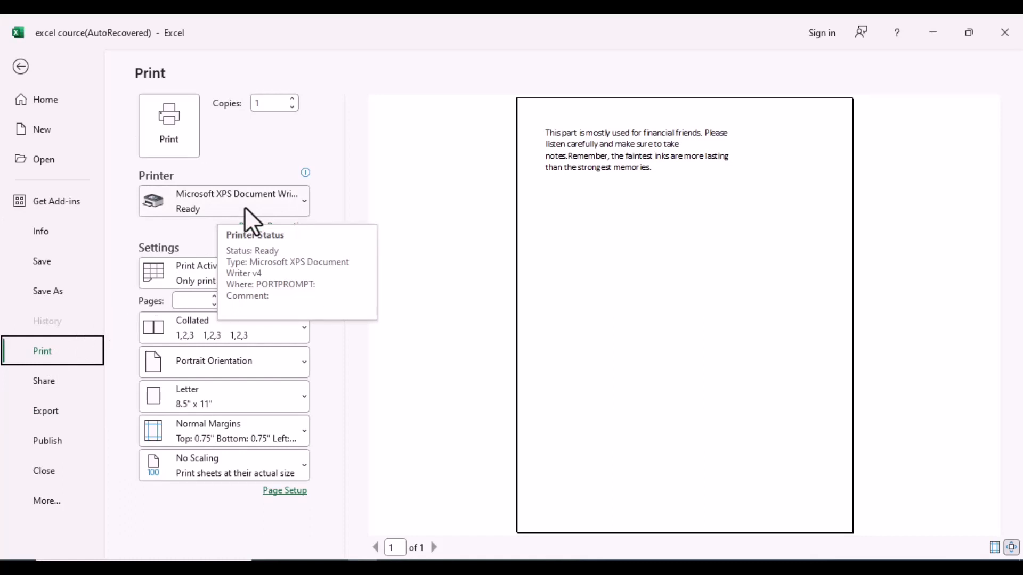
left_click(302, 204)
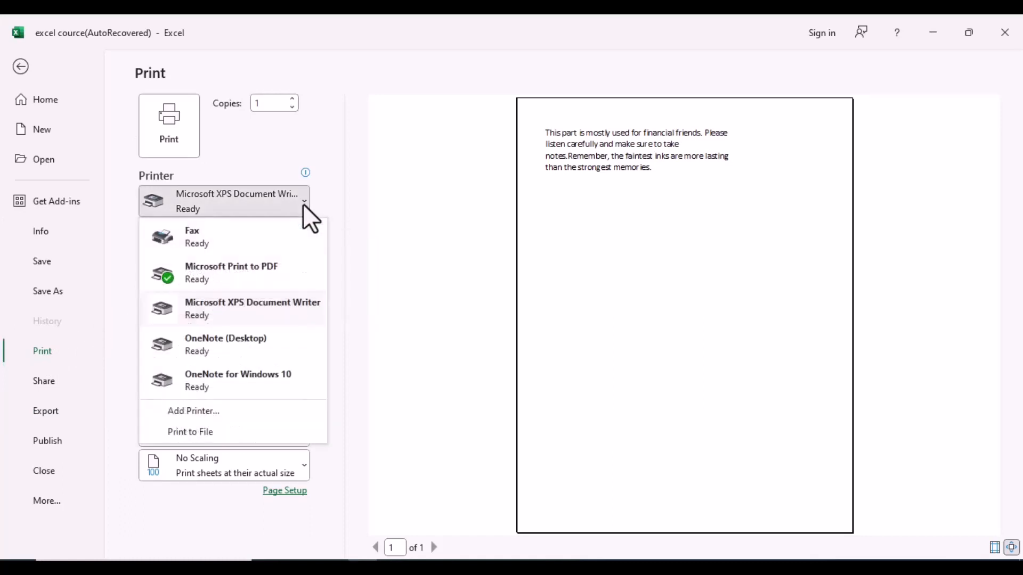
left_click(265, 270)
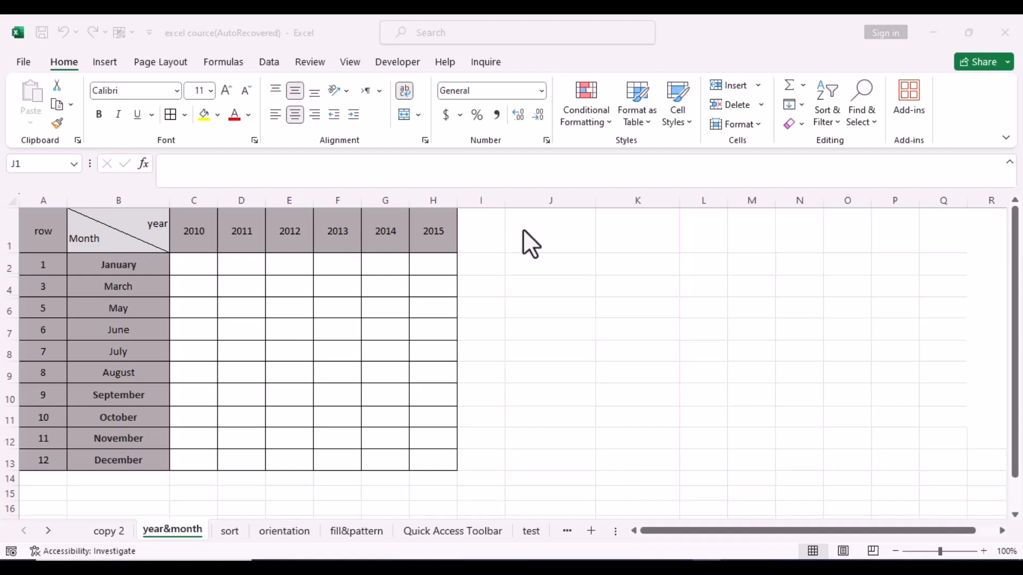
Step: Enter 'year' and 'month' on two lines in cell J1 using Alt+Enter
left_click(564, 241)
type("yea")
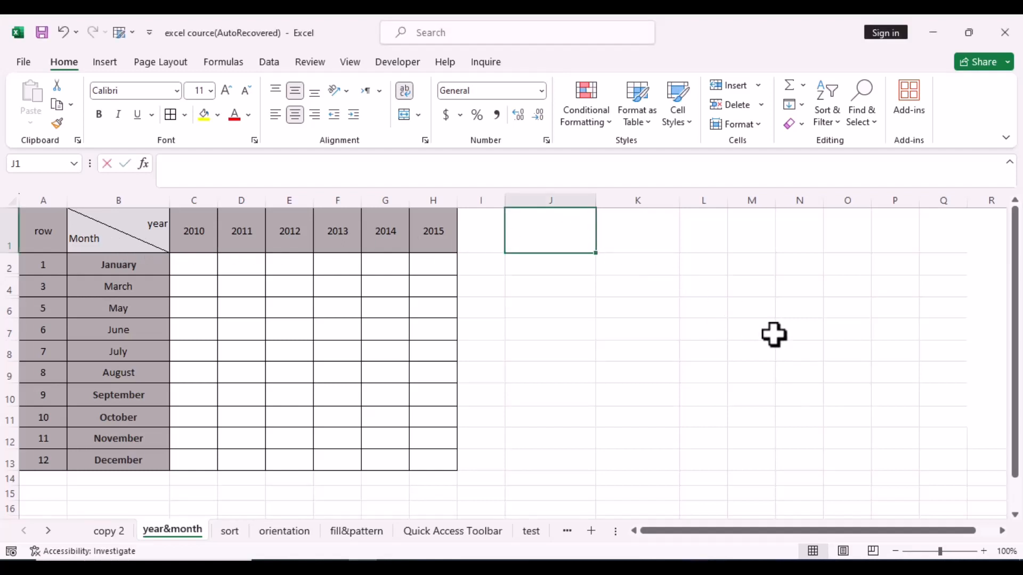
type("r")
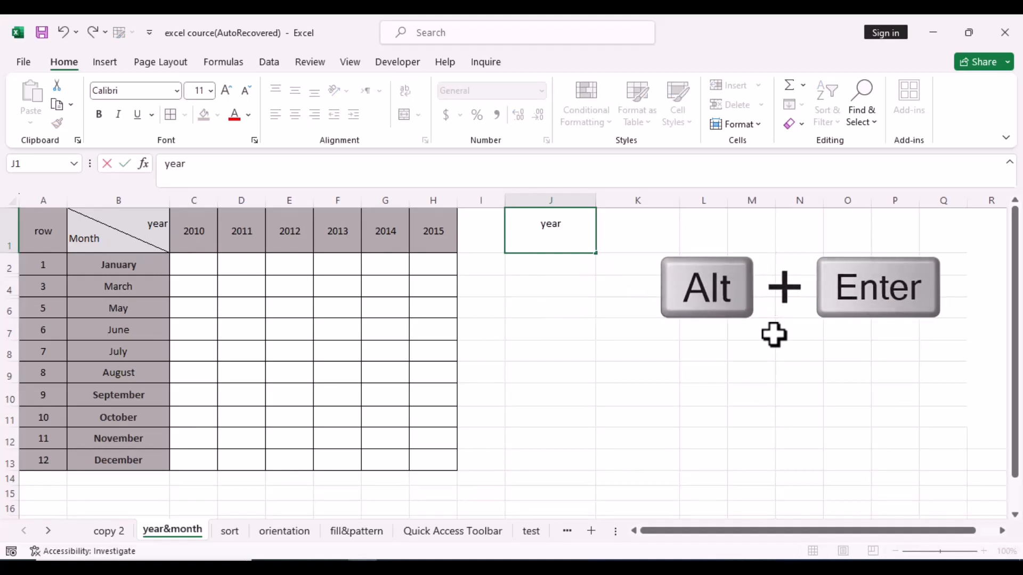
key("alt+Return")
type("month")
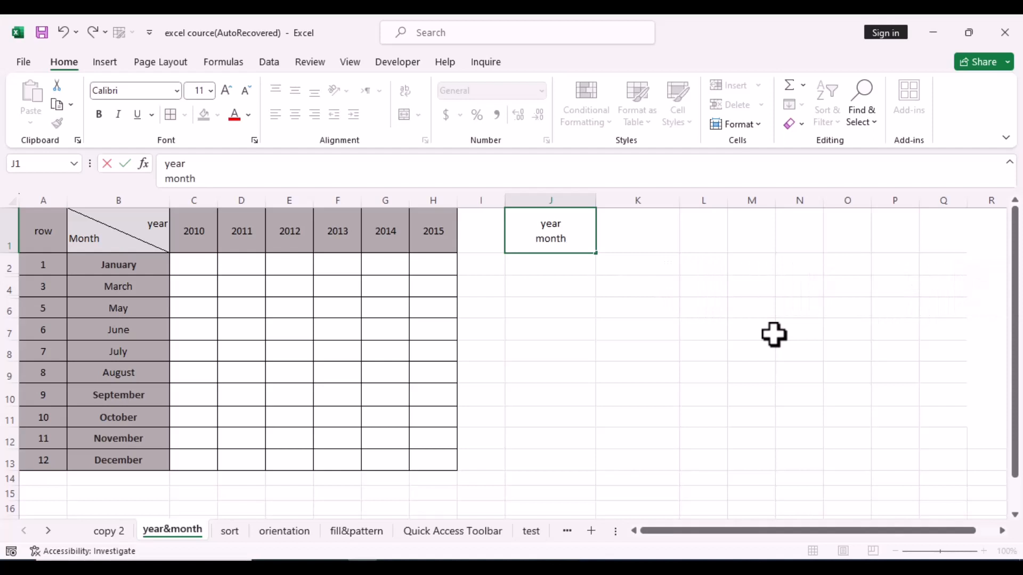
key("Return")
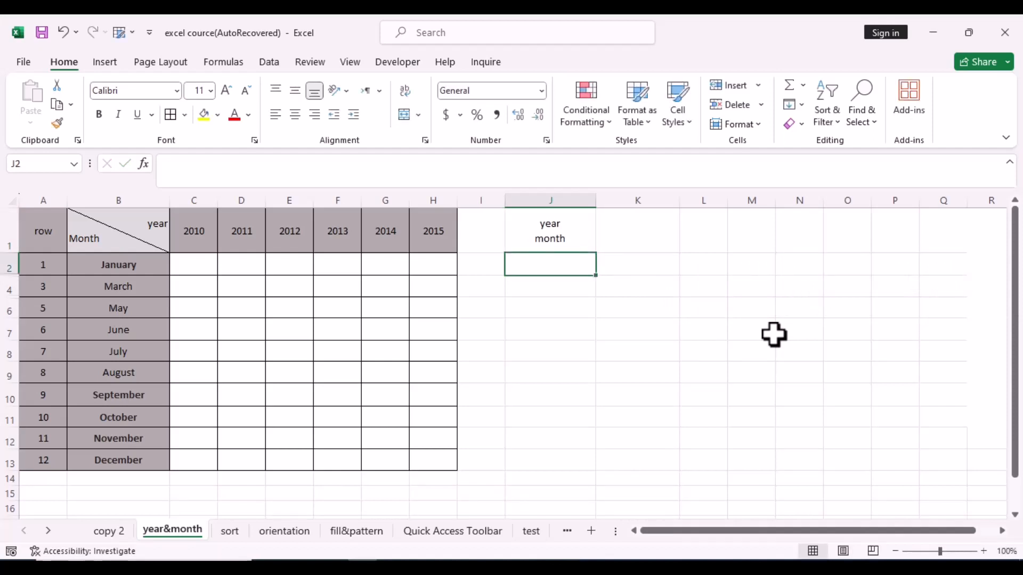
left_click(583, 232)
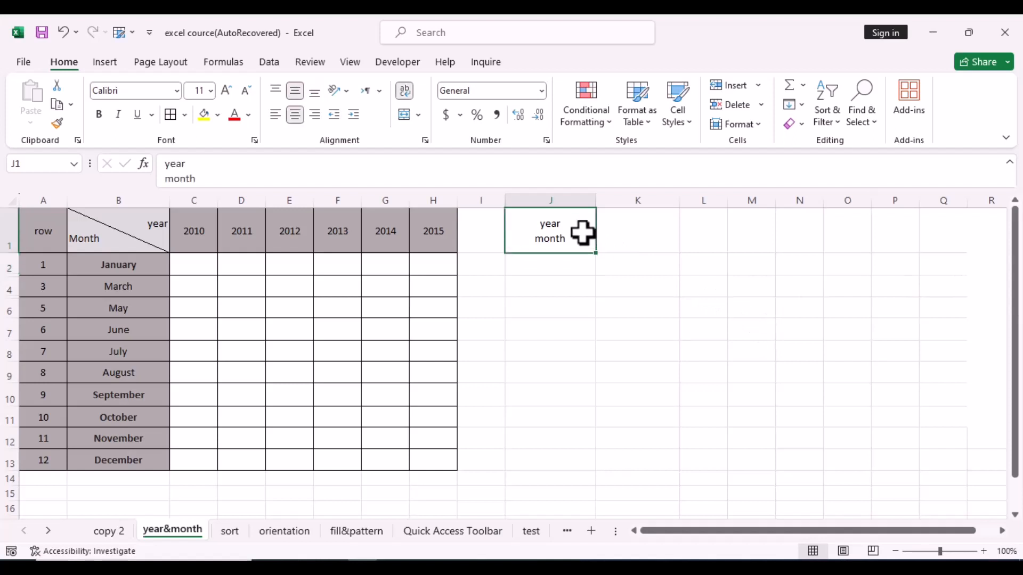
Step: Add a down-diagonal border to J1 and indent 'year' to the right with leading spaces
right_click(583, 233)
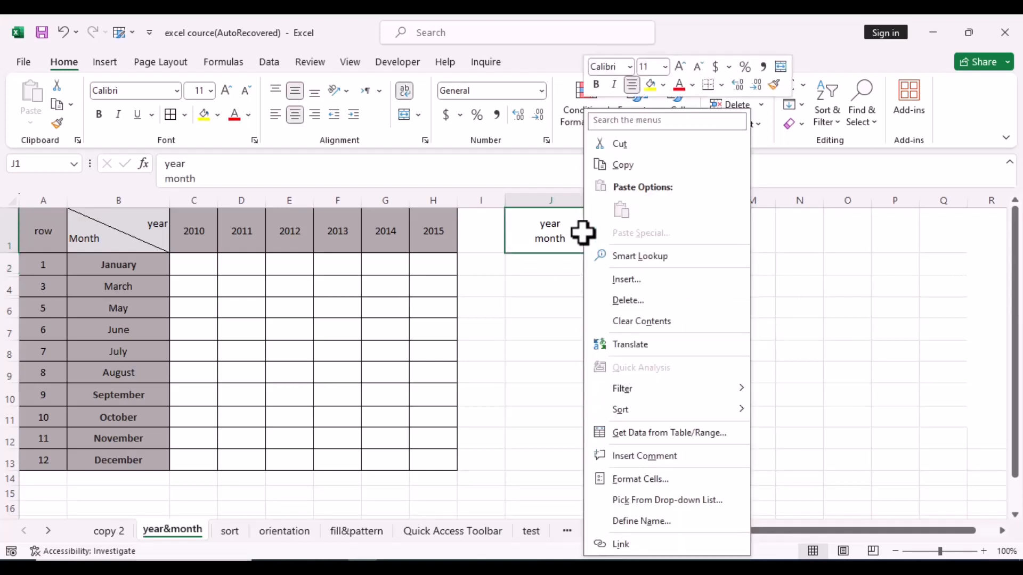
left_click(654, 478)
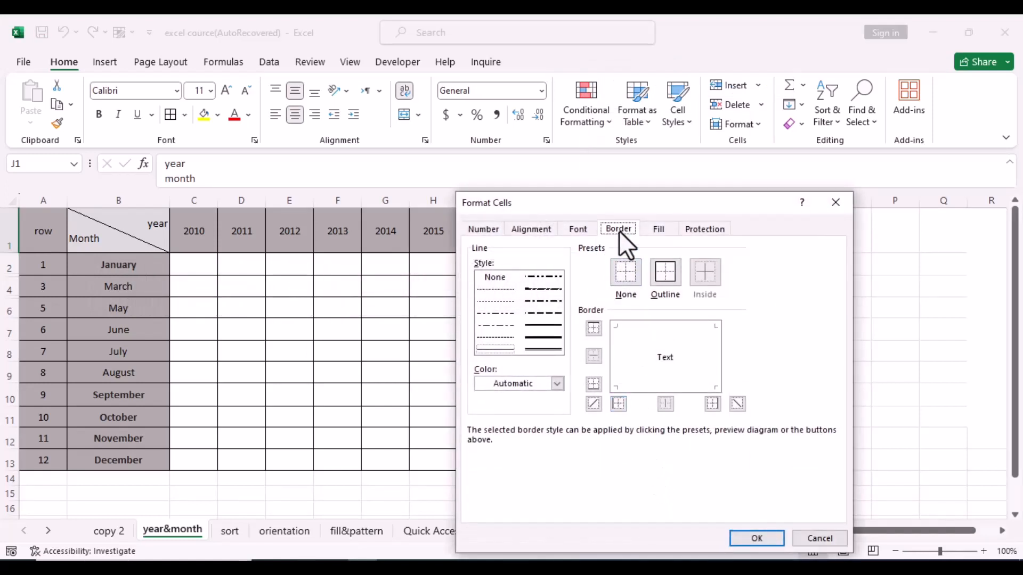
left_click(737, 403)
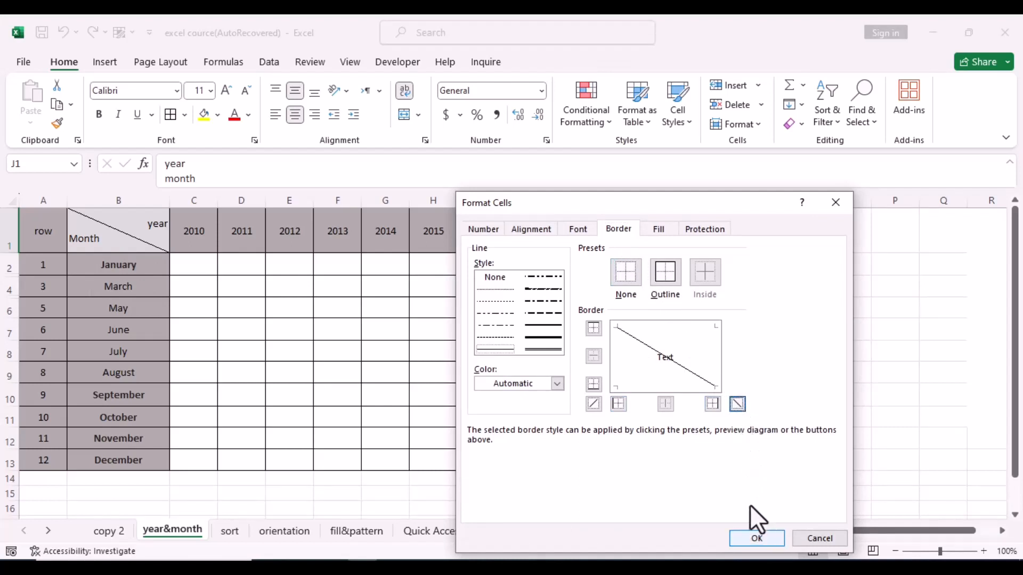
left_click(755, 537)
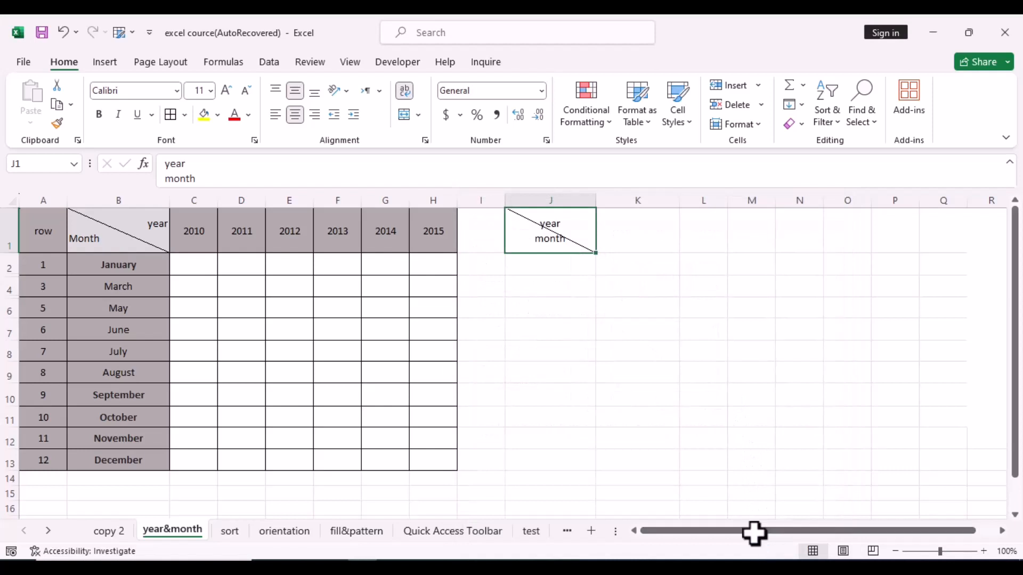
double_click(535, 227)
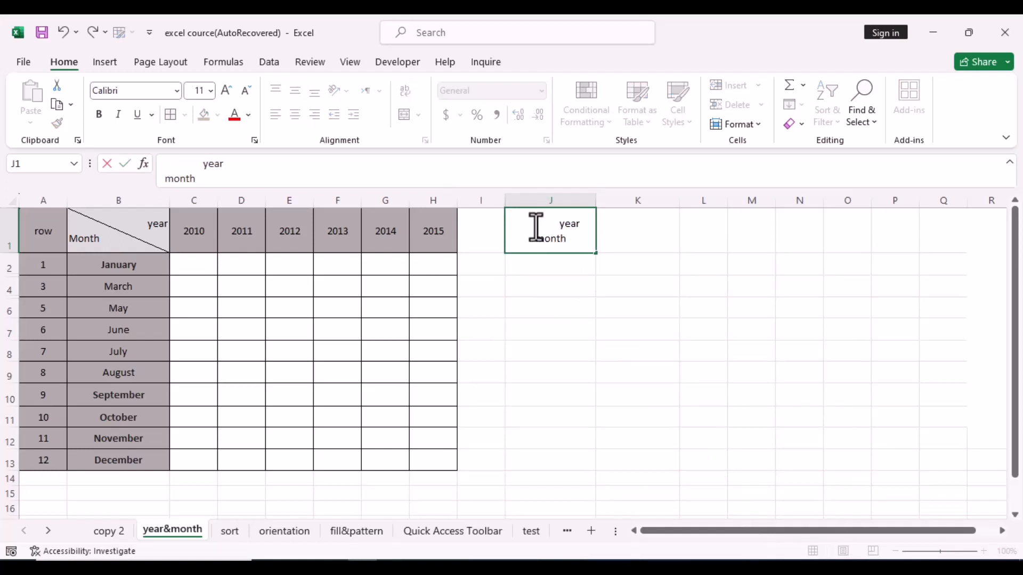
left_click(578, 288)
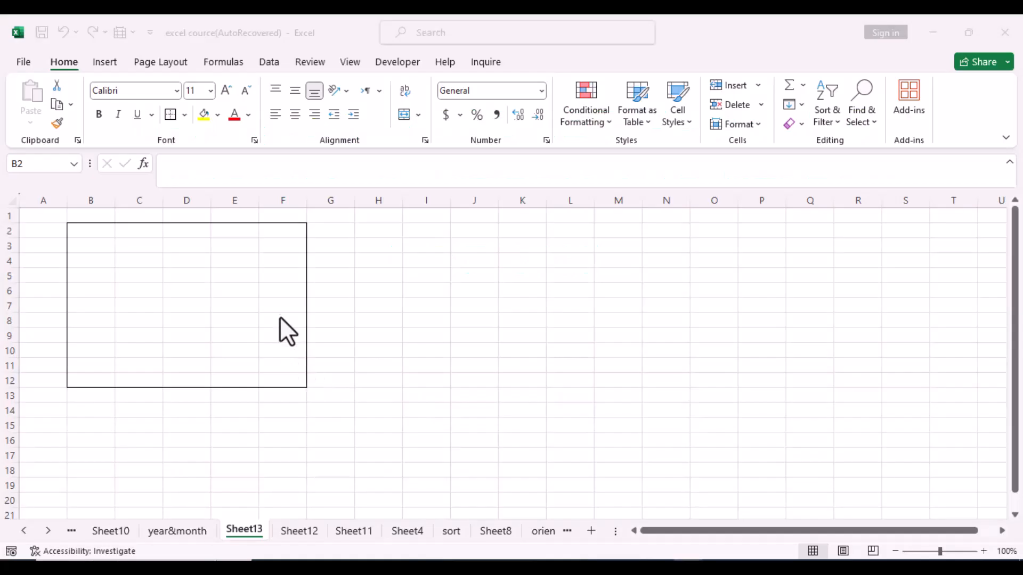
Step: Fill the outlined block B2:F12 with the standard Yellow fill colour
left_click(217, 334)
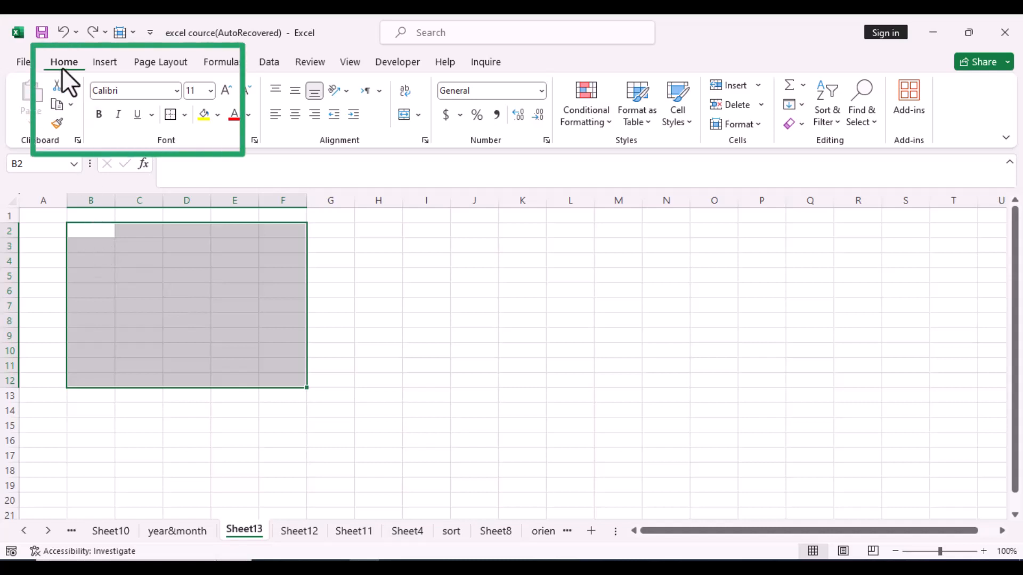
left_click(217, 114)
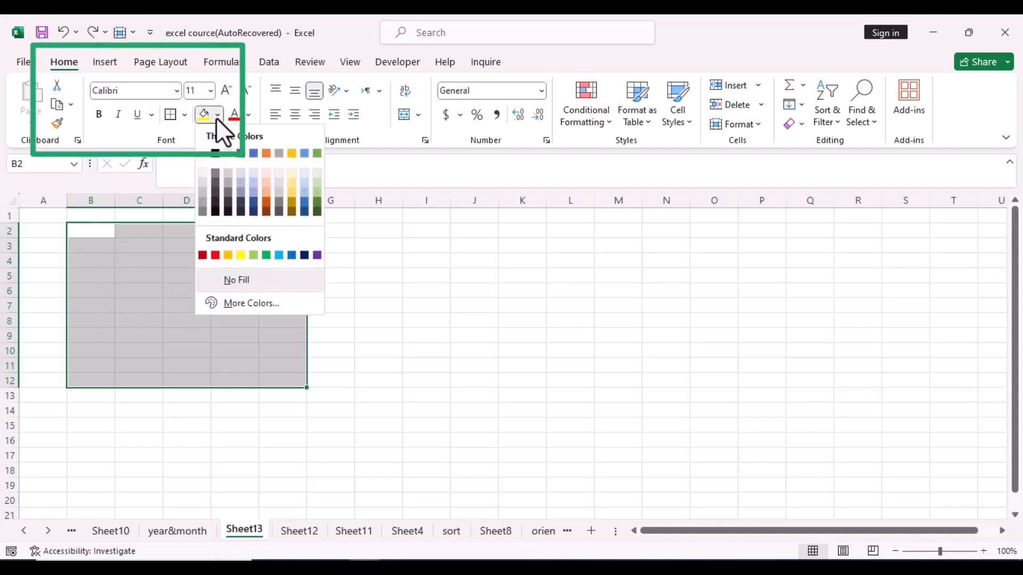
left_click(240, 255)
left_click(331, 357)
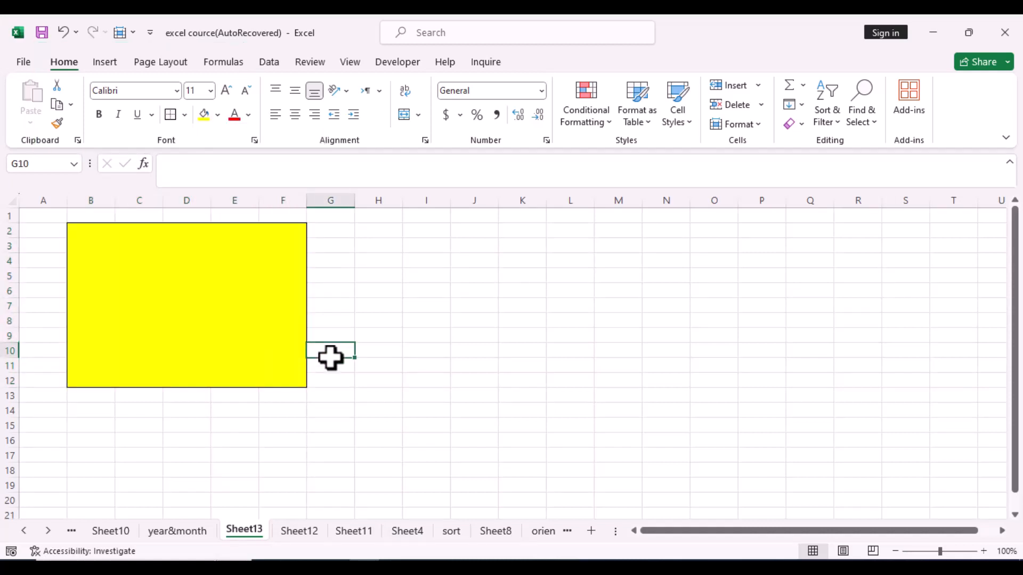
left_click_drag(94, 246, 156, 300)
Step: Give B3:C7 a green thin vertical stripe pattern fill via Format Cells
right_click(150, 293)
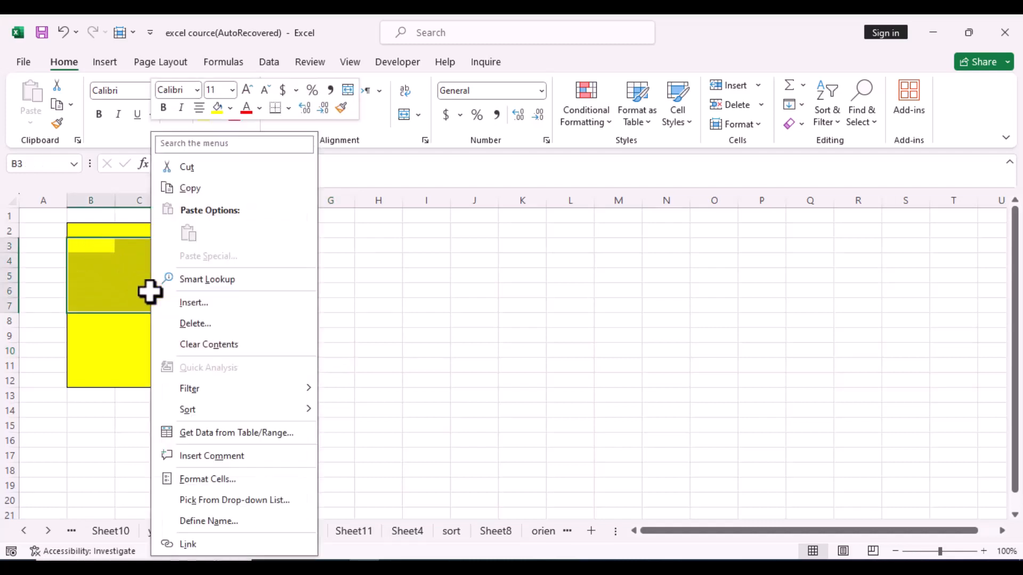
left_click(210, 478)
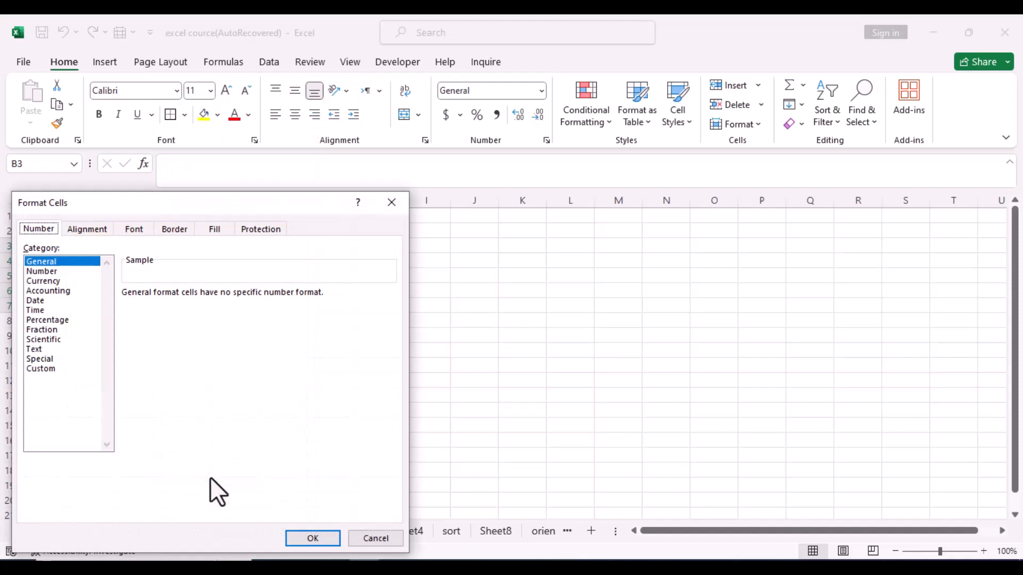
left_click(213, 229)
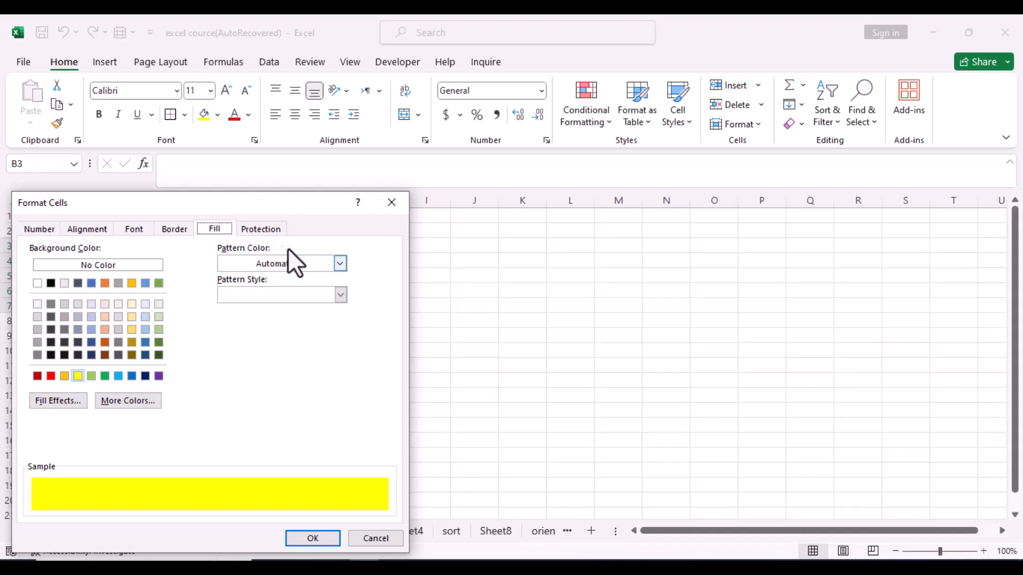
left_click(341, 263)
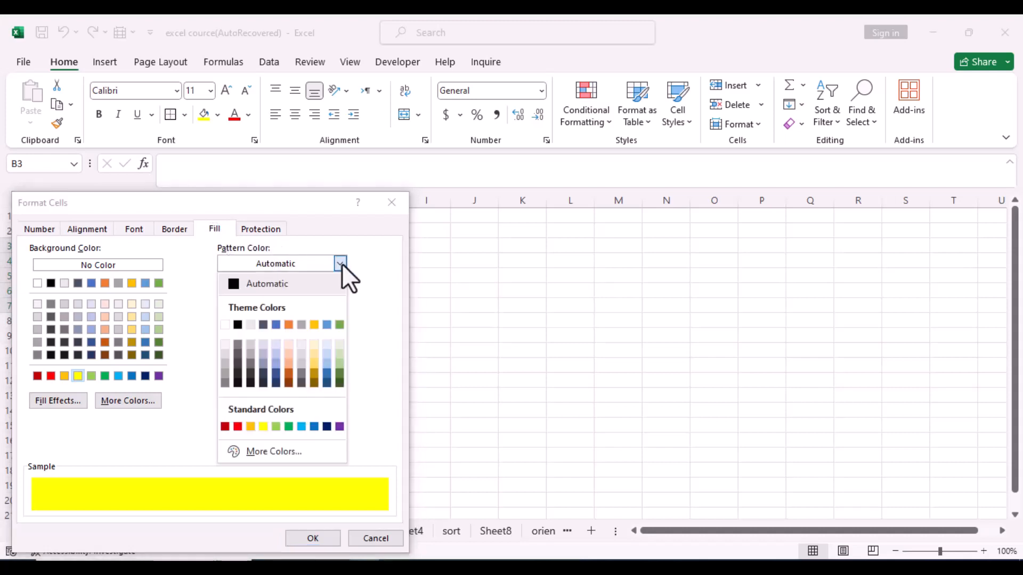
left_click(340, 325)
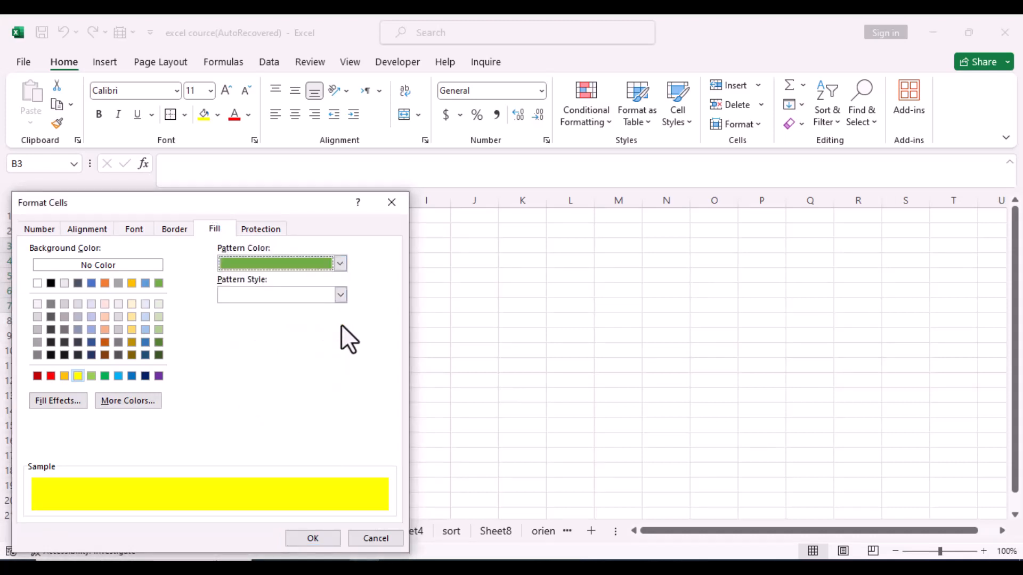
left_click(339, 296)
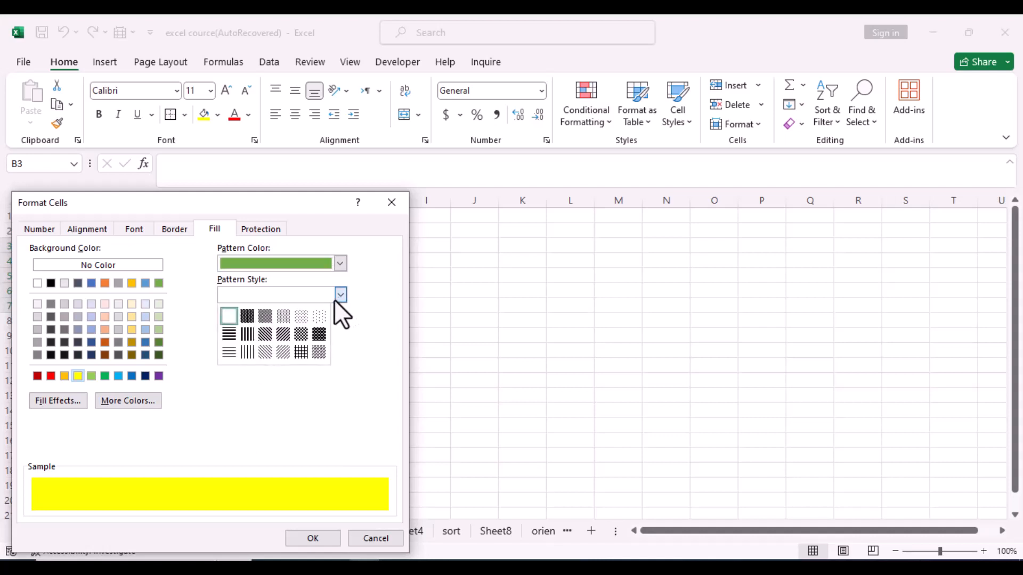
left_click(247, 352)
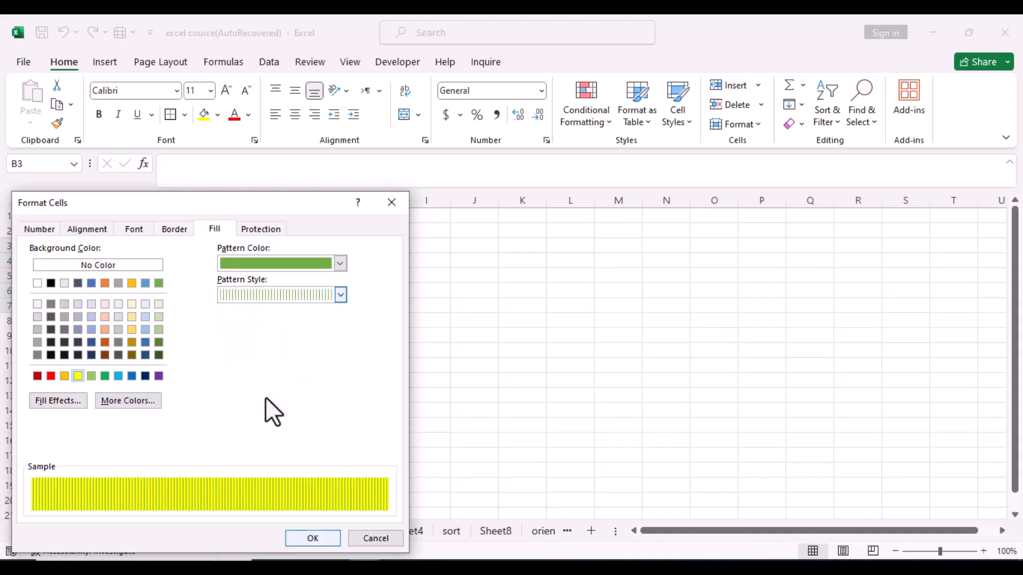
left_click(309, 538)
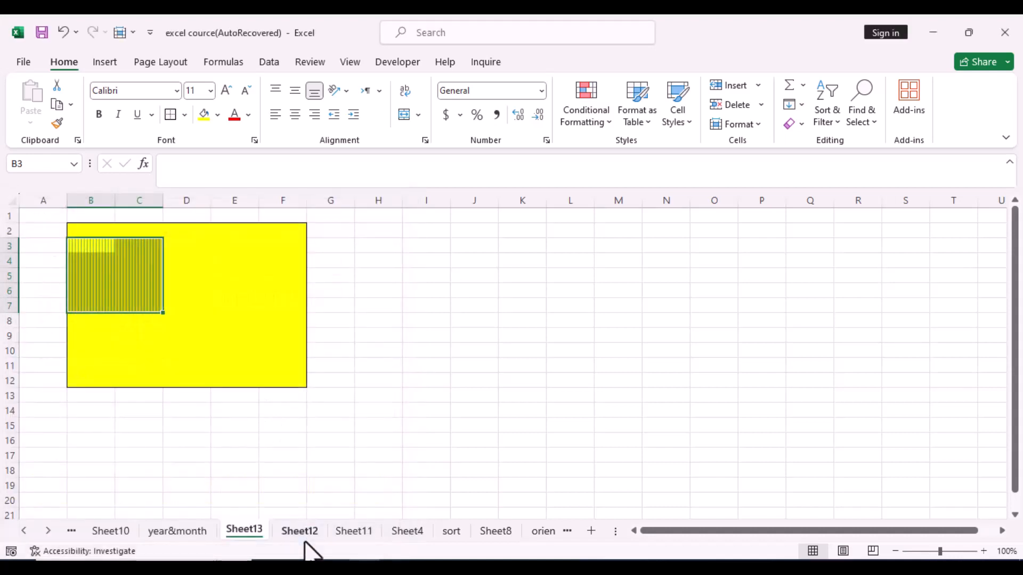
left_click(261, 449)
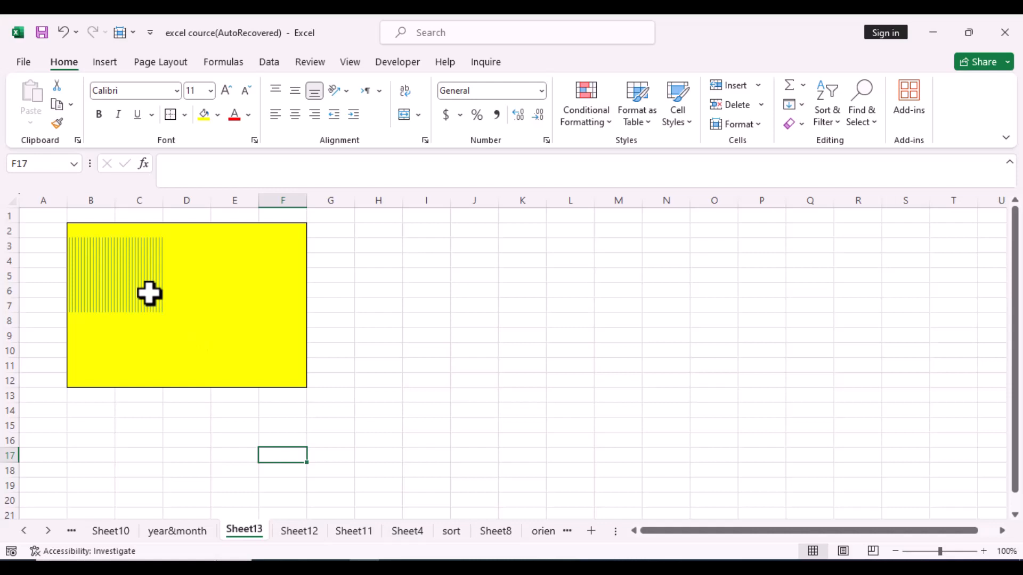
Step: Give cells D3:F8 a two-colour gradient fill with gold as Color 1 and blue as Color 2
left_click_drag(187, 248, 264, 322)
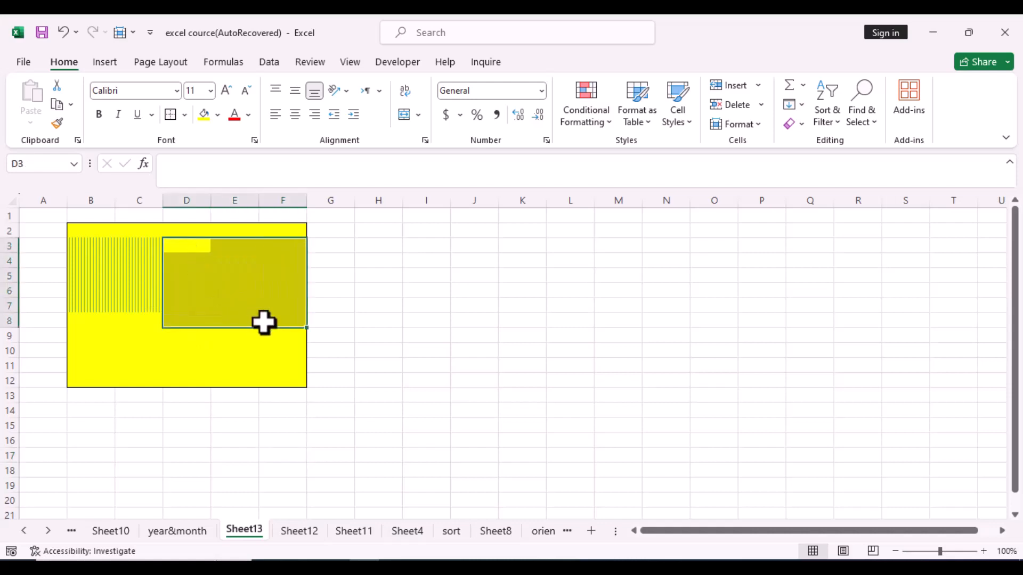
right_click(234, 266)
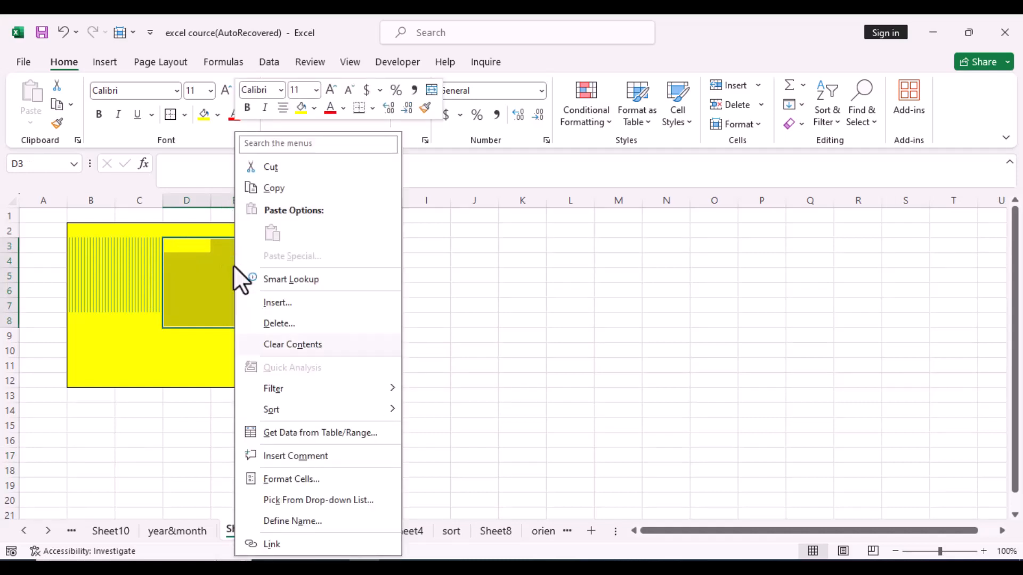
left_click(285, 481)
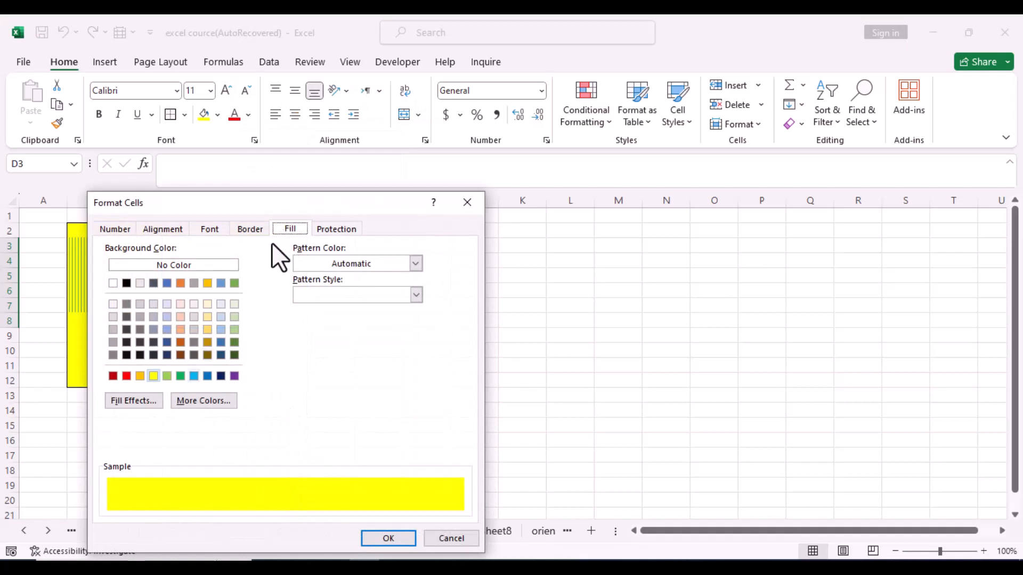
left_click(142, 402)
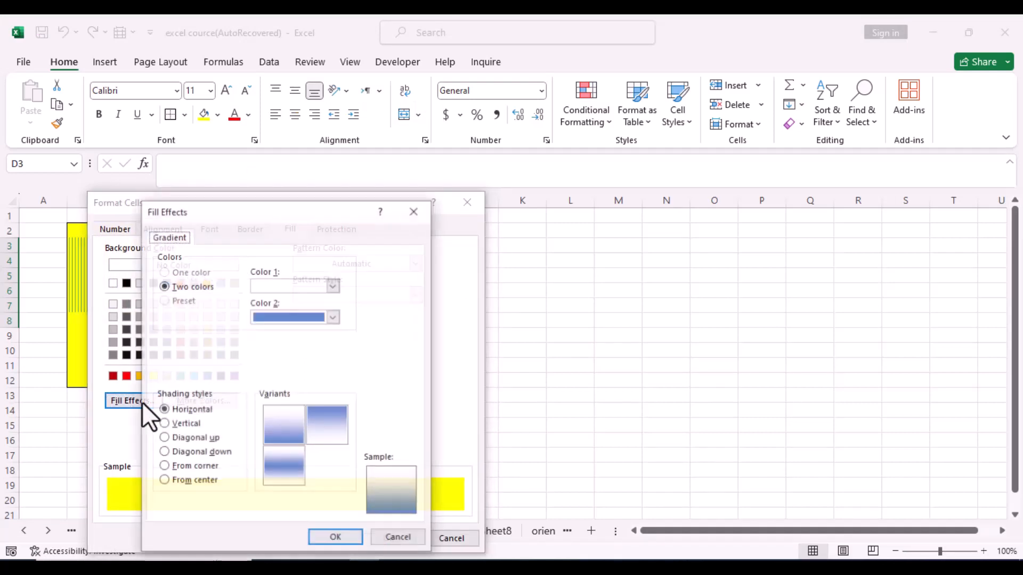
left_click(334, 286)
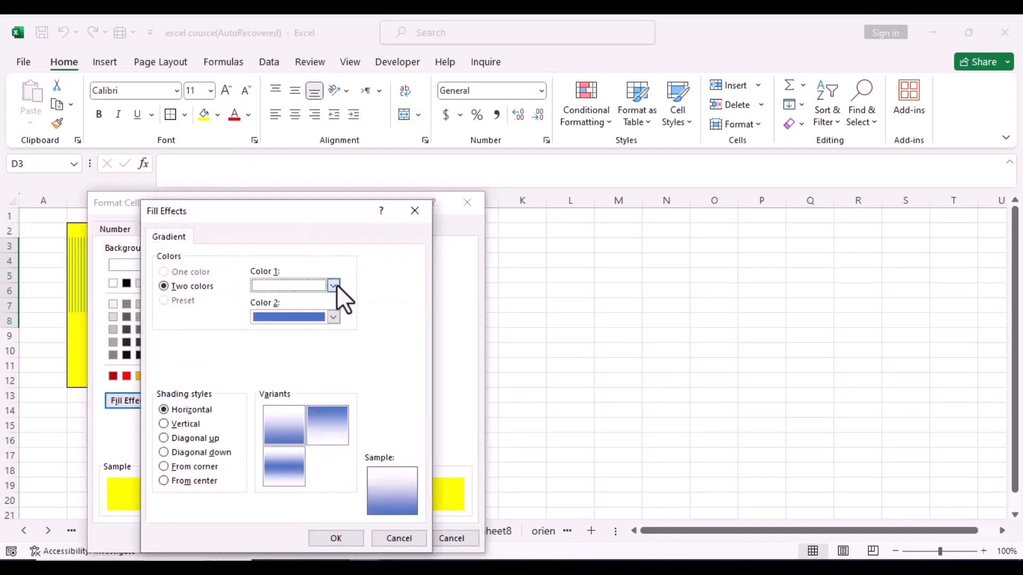
left_click(348, 322)
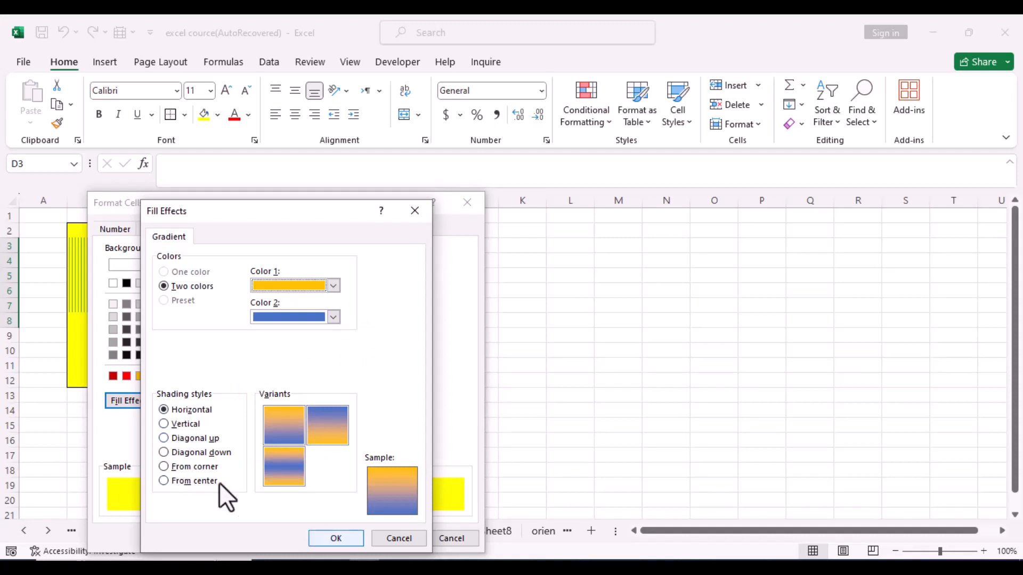
left_click(338, 539)
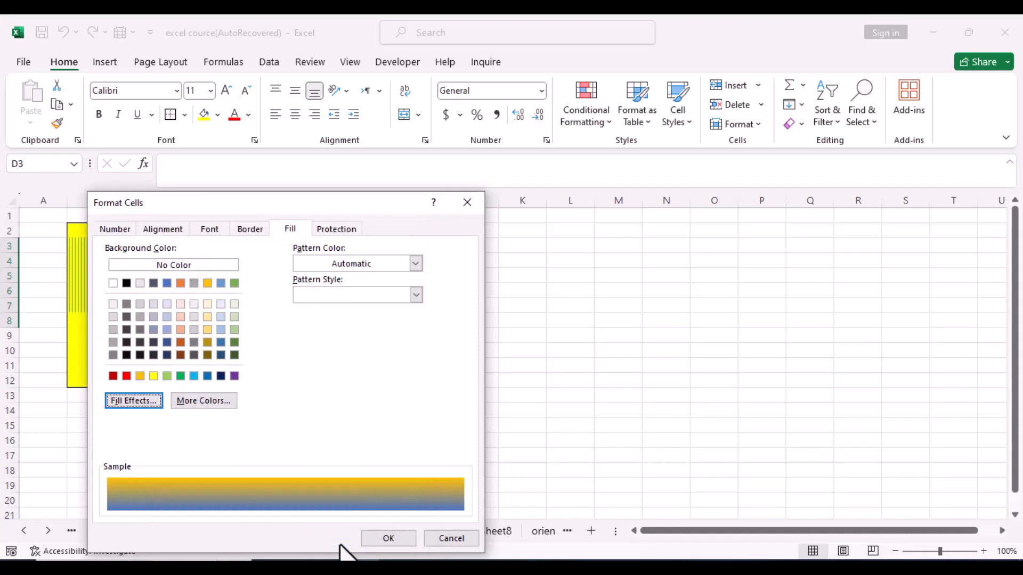
left_click(395, 540)
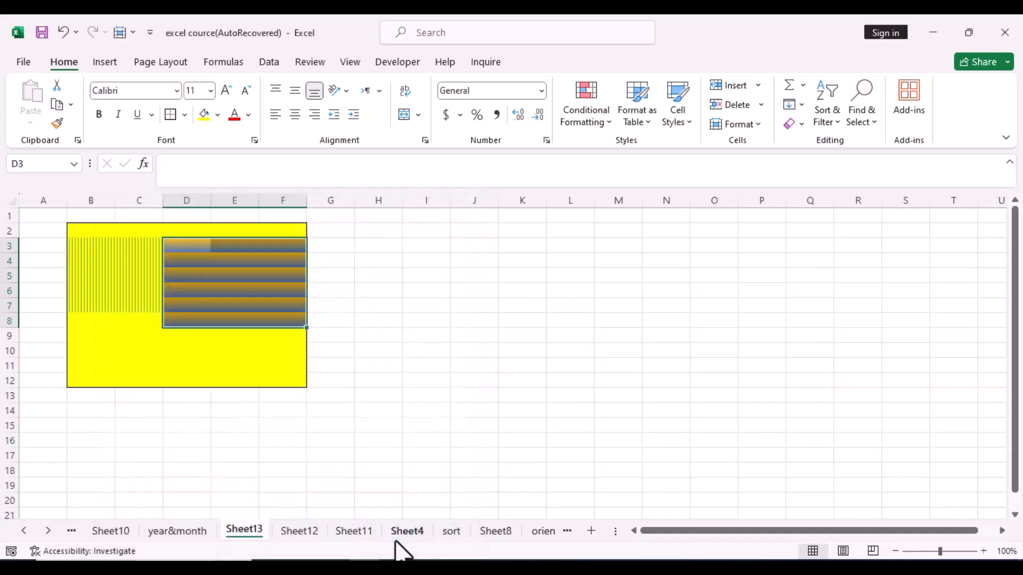
left_click(349, 454)
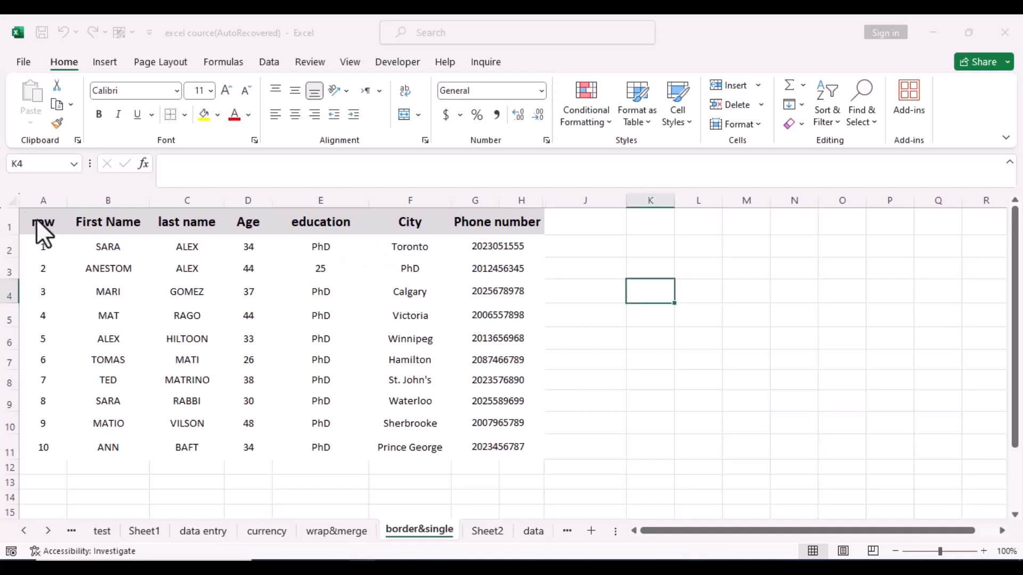
left_click_drag(35, 220, 515, 219)
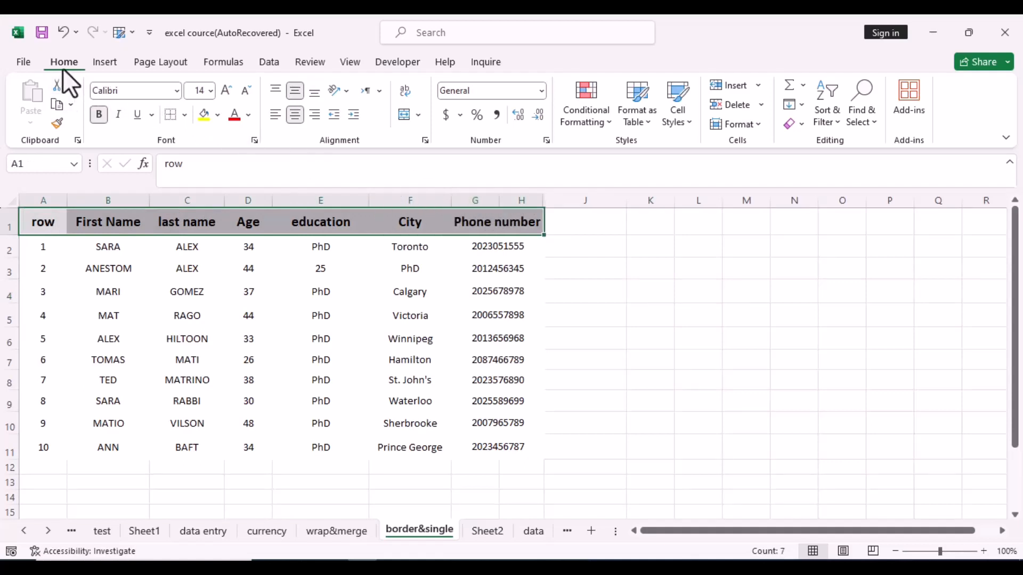
left_click(184, 114)
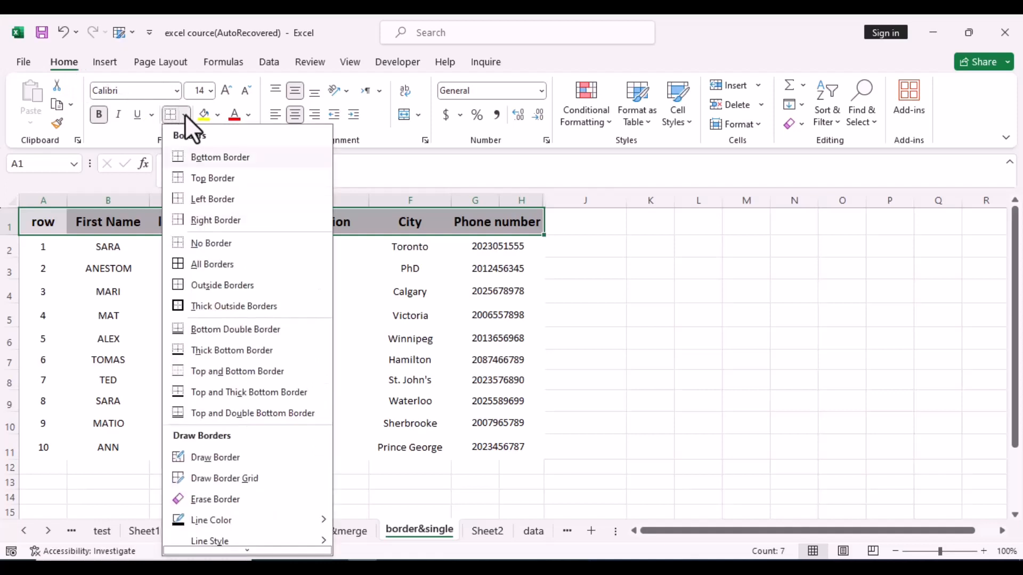
left_click(213, 158)
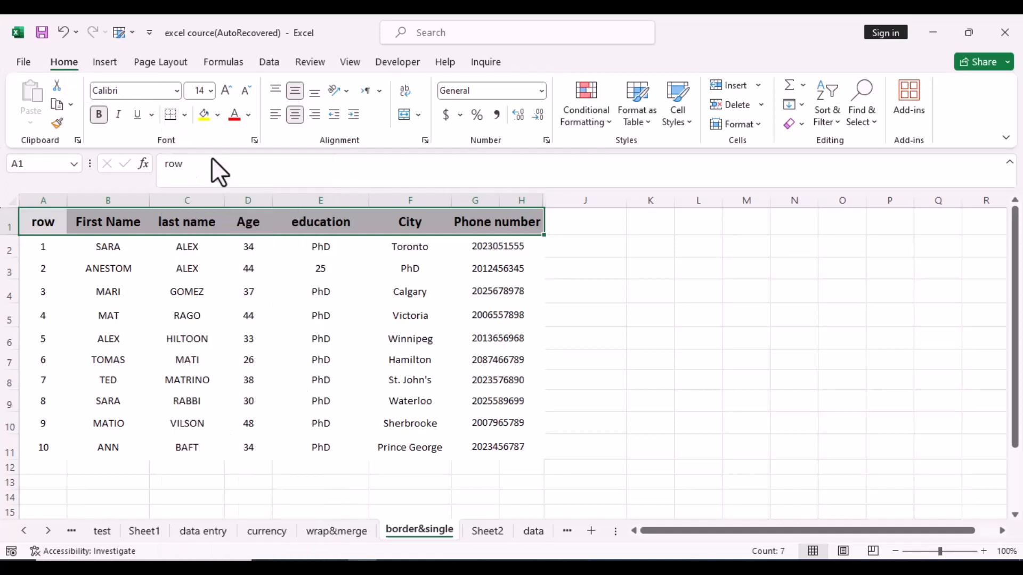
left_click(630, 281)
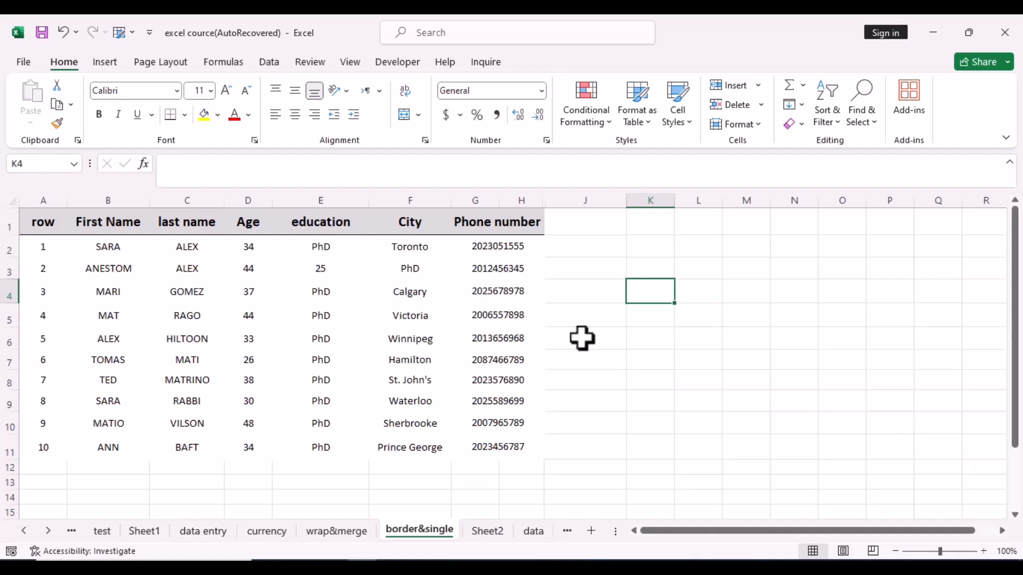
left_click(677, 373)
key("ctrl+z")
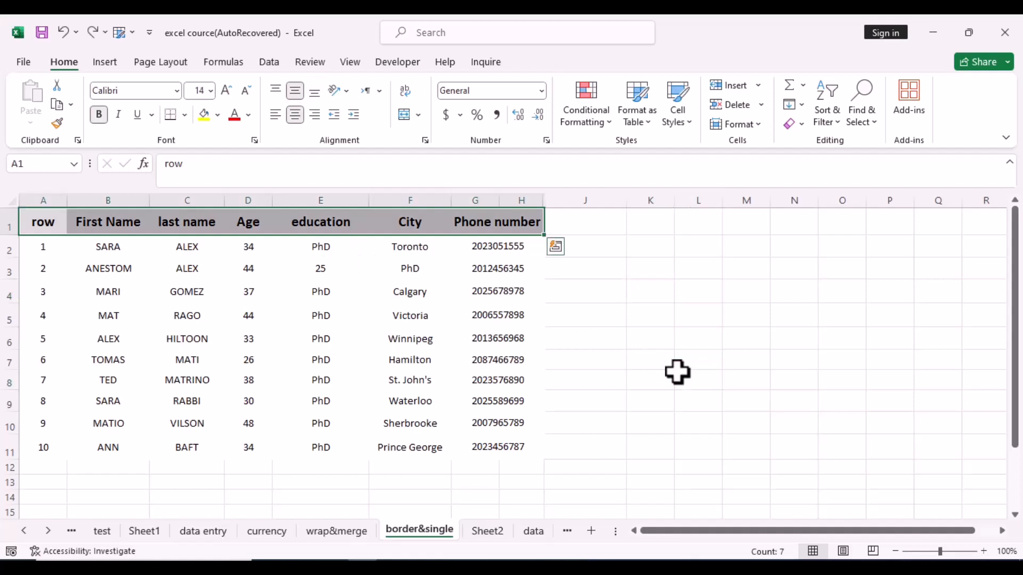
left_click(631, 358)
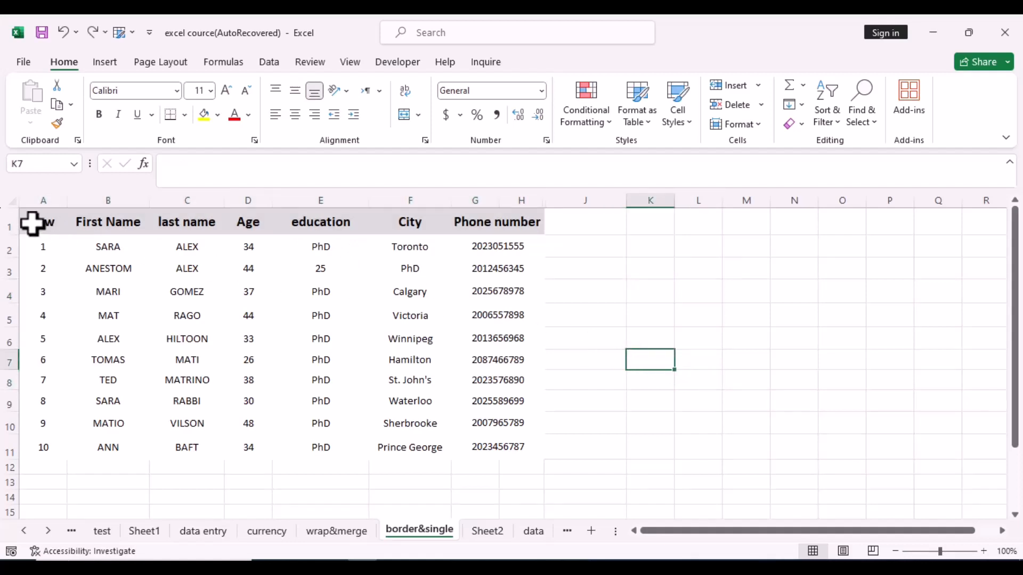
left_click_drag(32, 222, 514, 219)
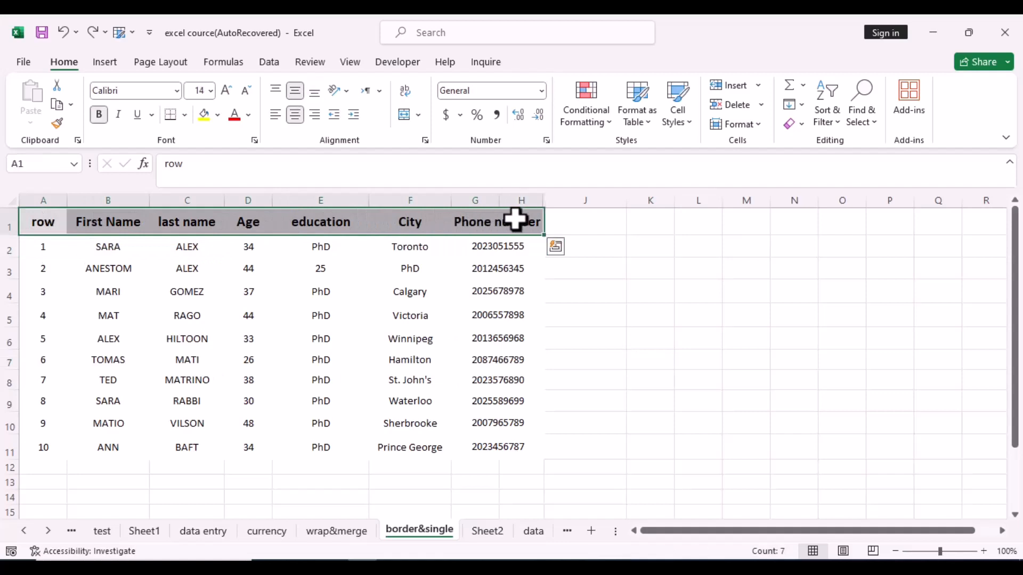
Step: Apply a Single underline to the header row cells, from row through Phone number
right_click(515, 218)
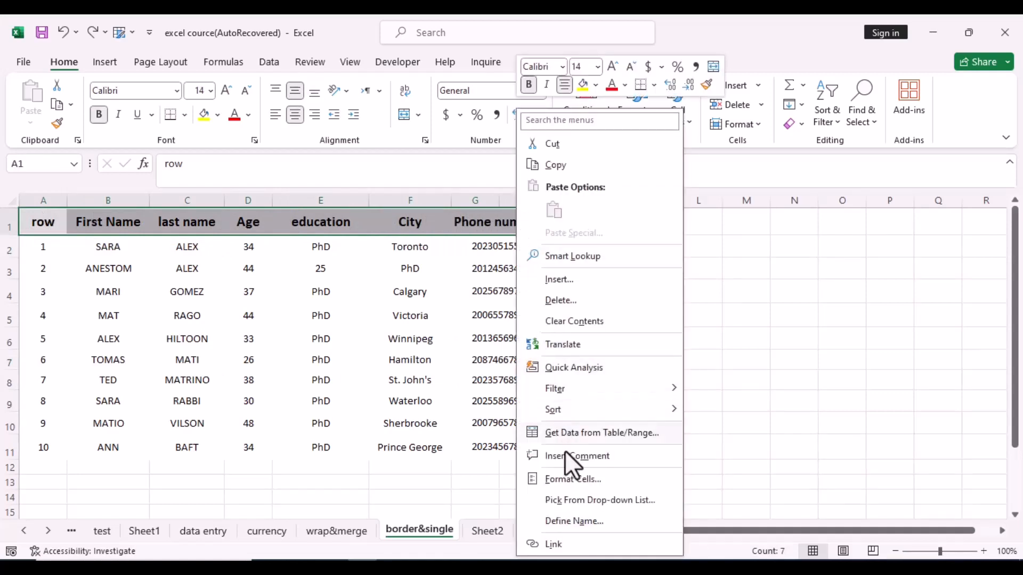
left_click(570, 478)
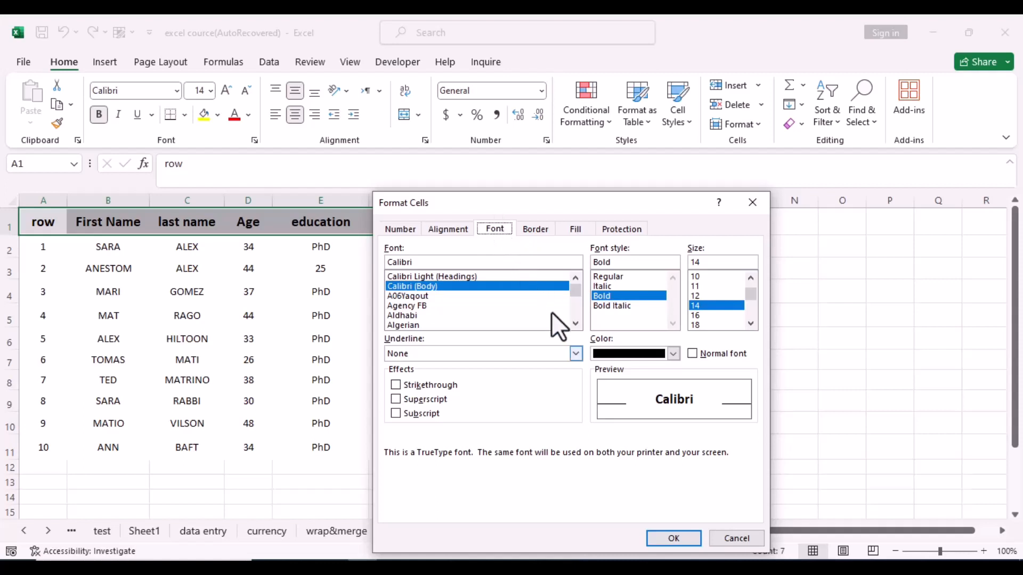
left_click(576, 352)
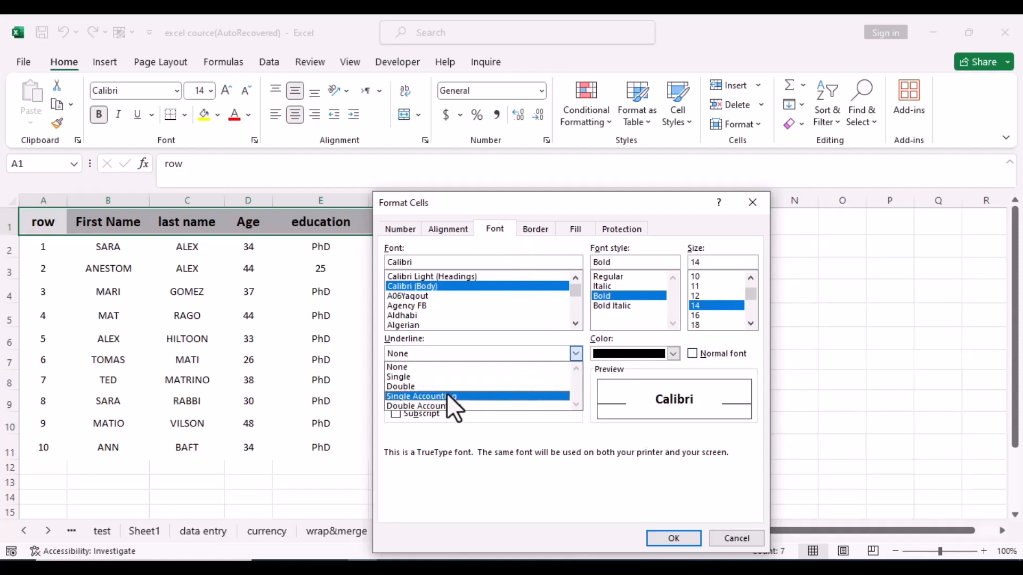
key("Up")
key("Up")
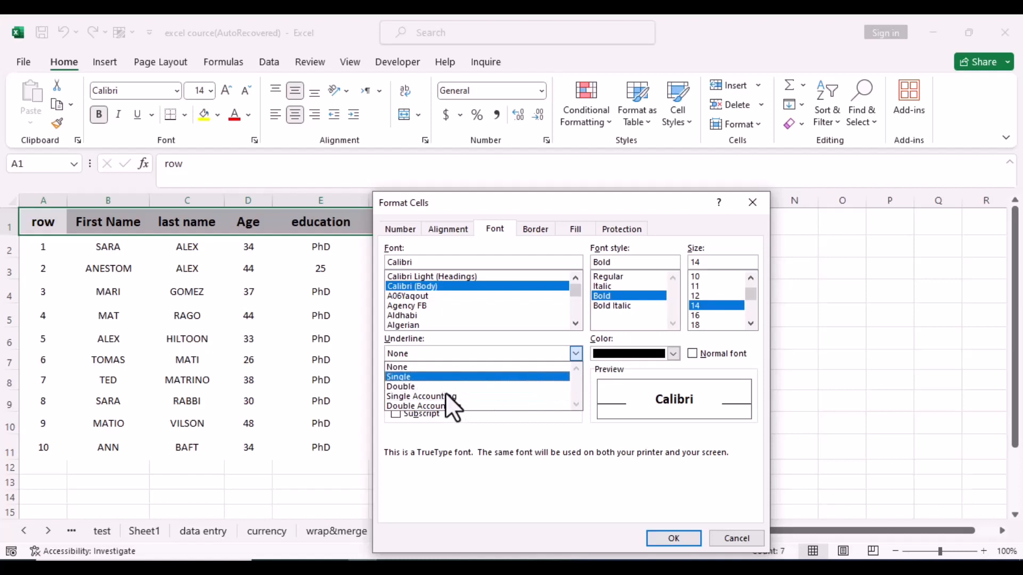
left_click(407, 377)
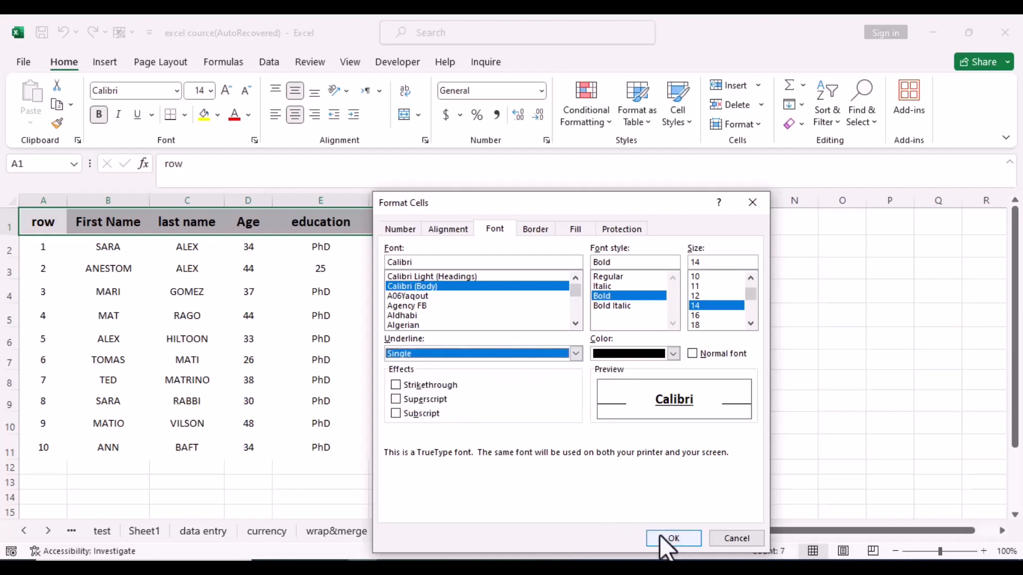
left_click(672, 539)
left_click(655, 406)
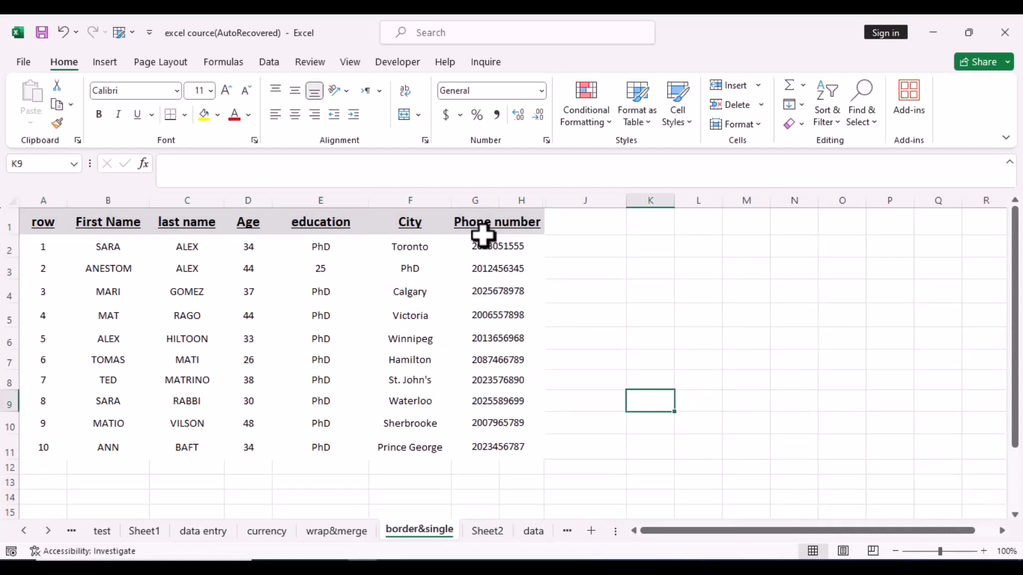
Step: Undo the single underline and give the header row a Single Accounting underline instead
key("ctrl+z")
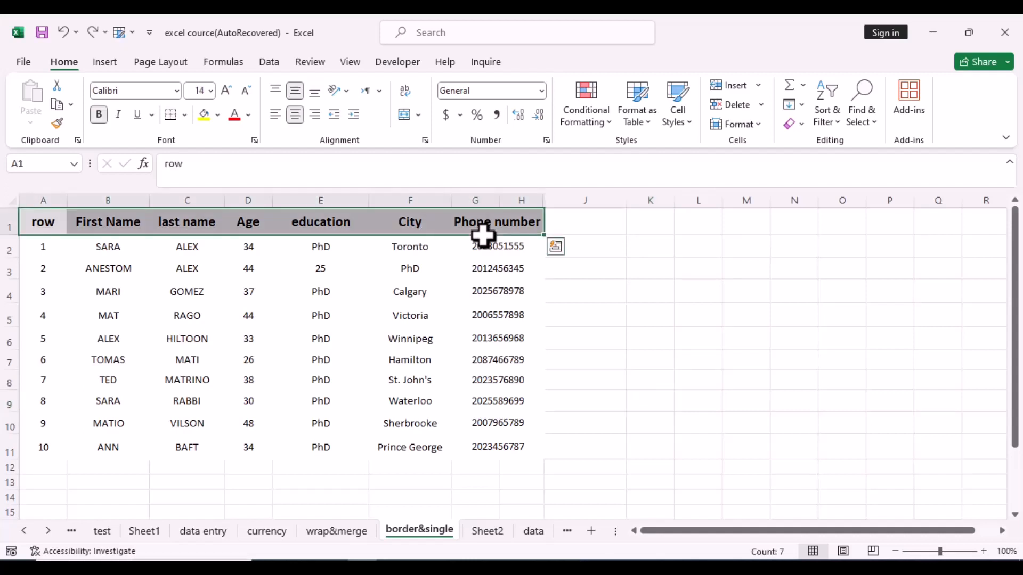
right_click(142, 223)
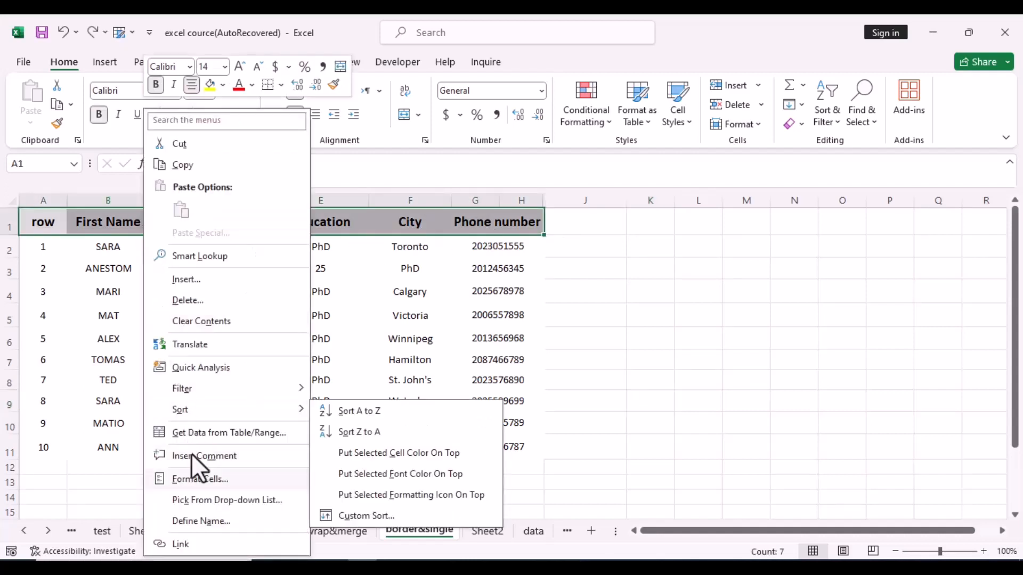
left_click(197, 478)
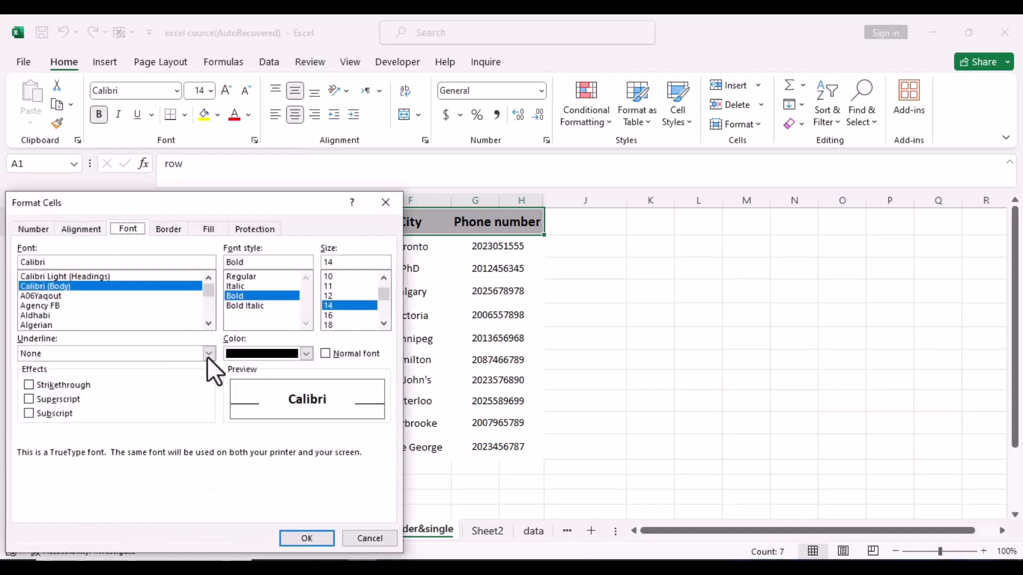
left_click(208, 354)
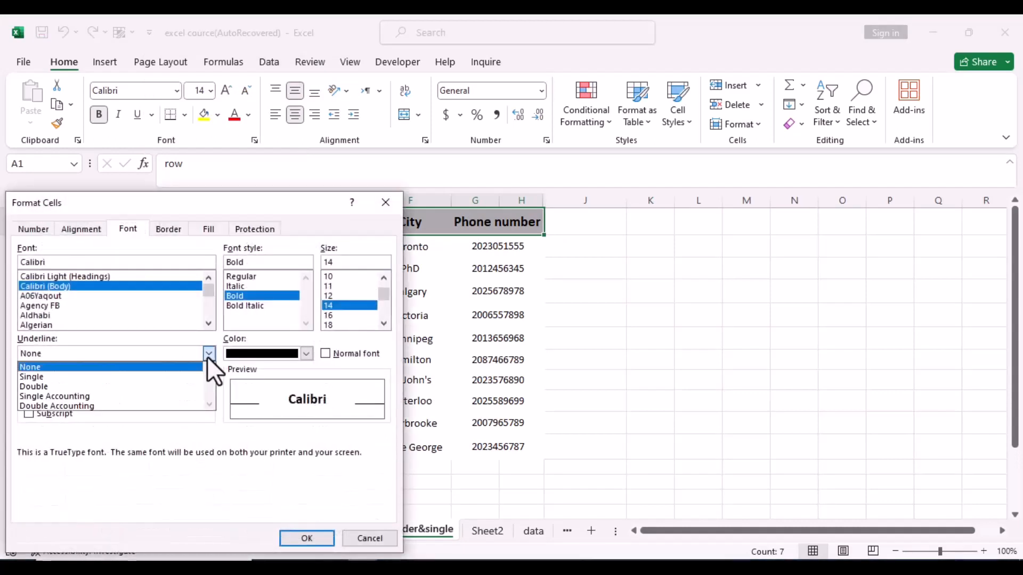
left_click(105, 396)
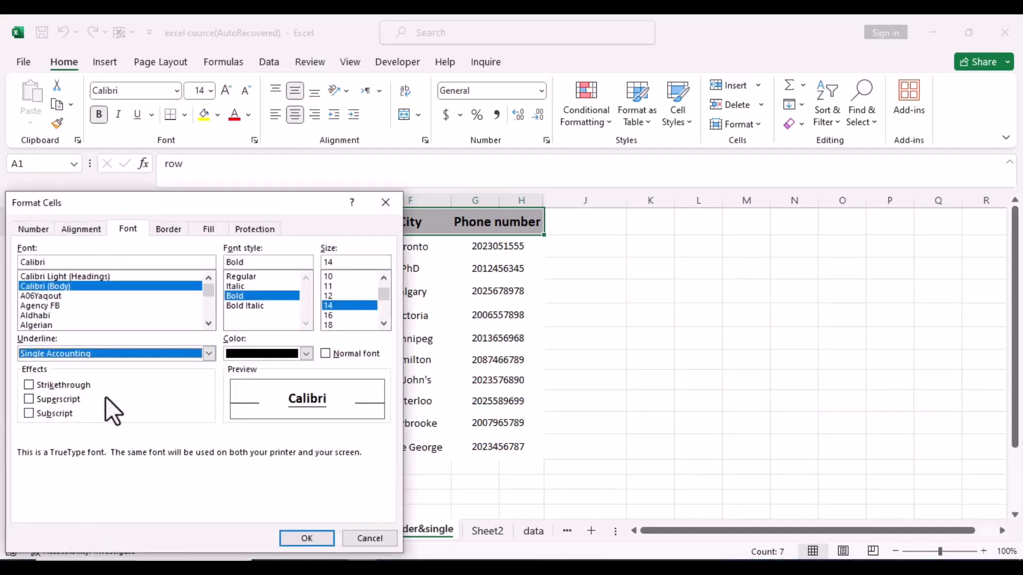
left_click(309, 542)
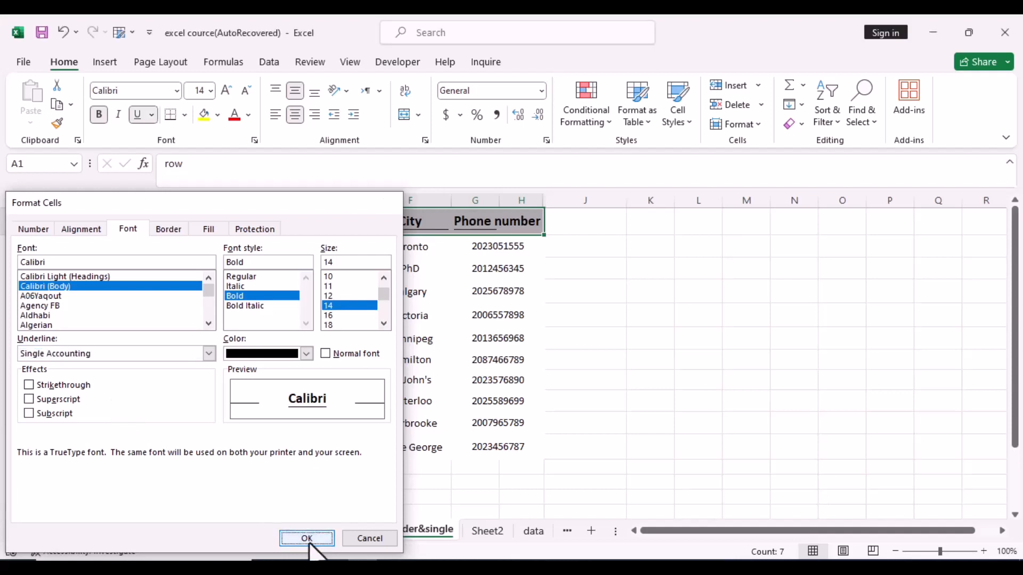
left_click(651, 339)
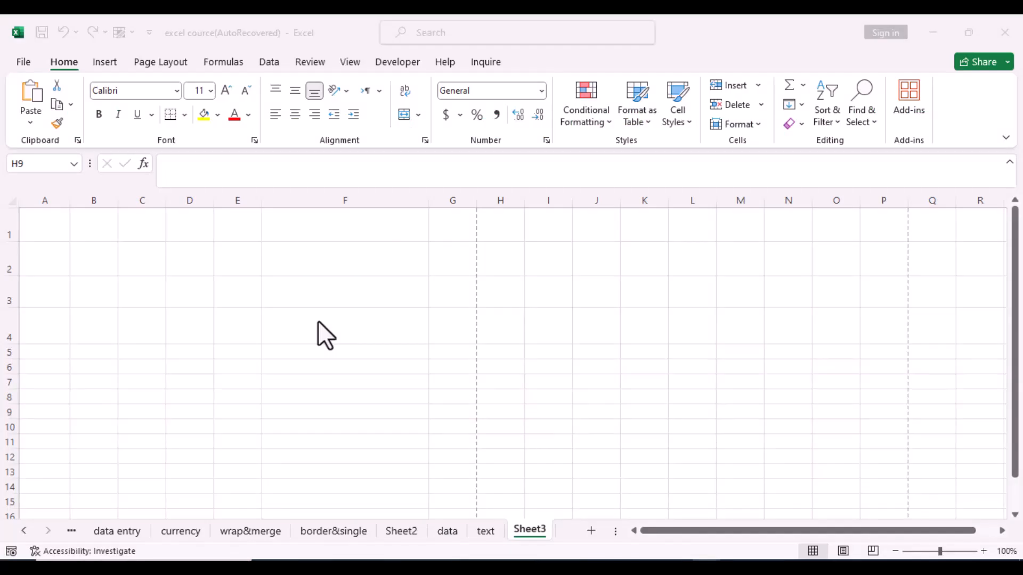
Step: Paste 'the faintest inks are more lasting than the strongest memories' into F2, F3 and F4
left_click(339, 266)
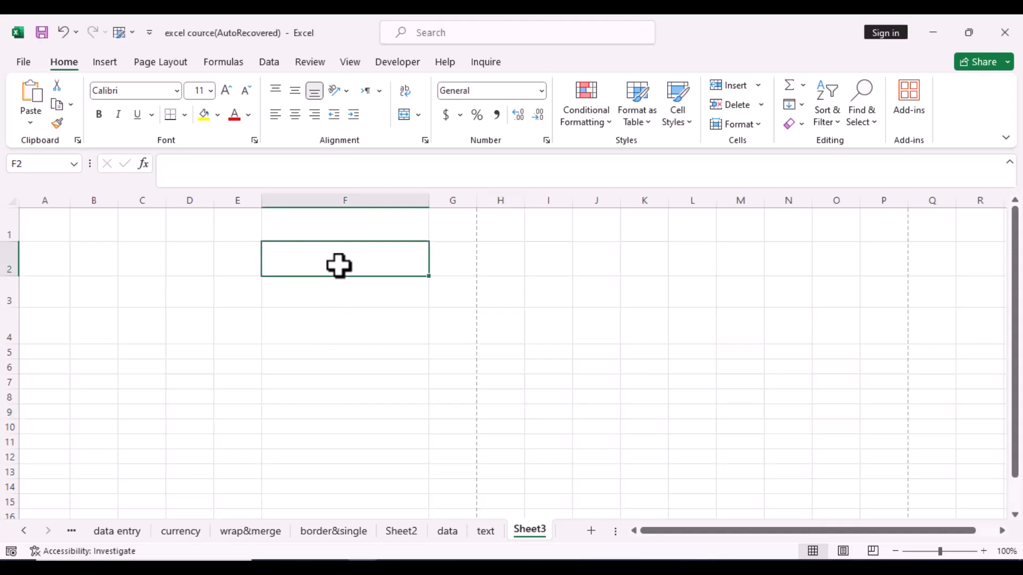
type("the faintest inks are more lasting than the strongest memories")
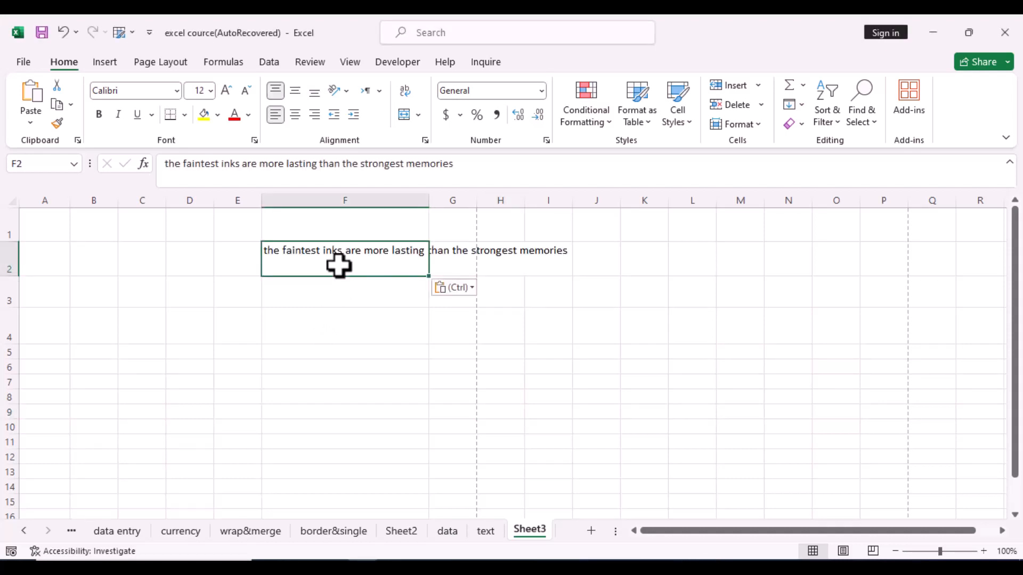
left_click(319, 290)
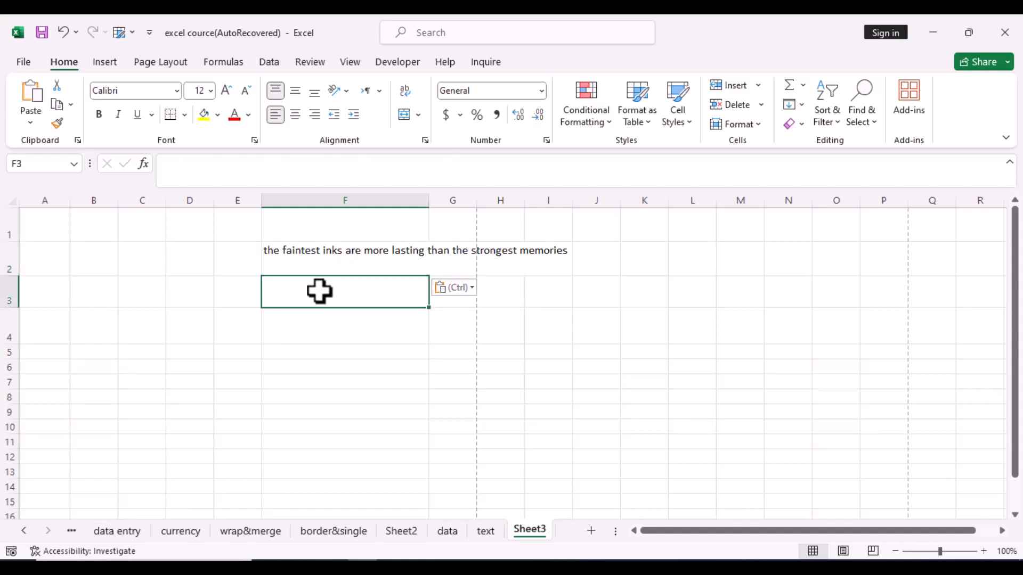
type("the faintest inks are more lasting than the strongest memories")
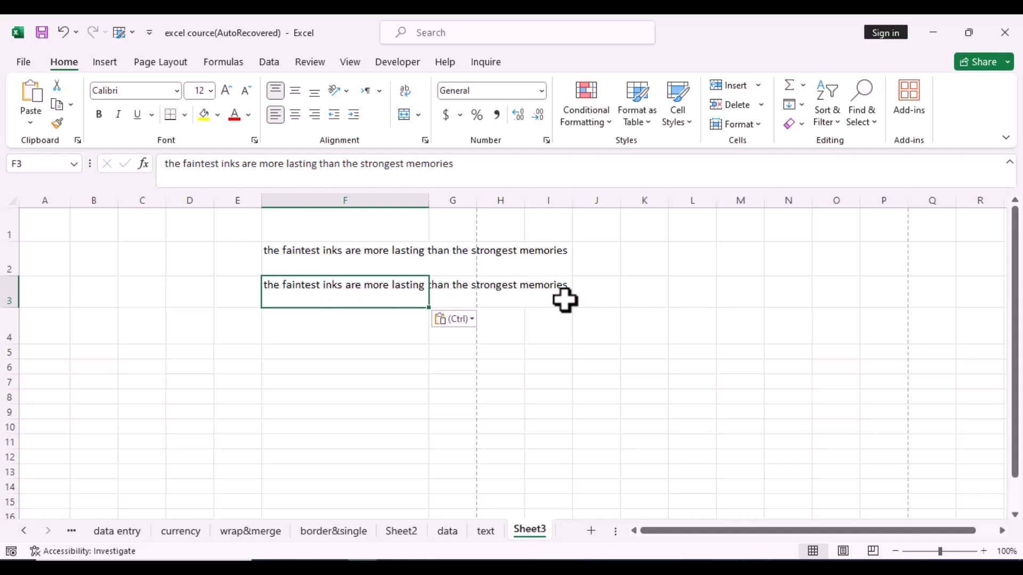
left_click(347, 326)
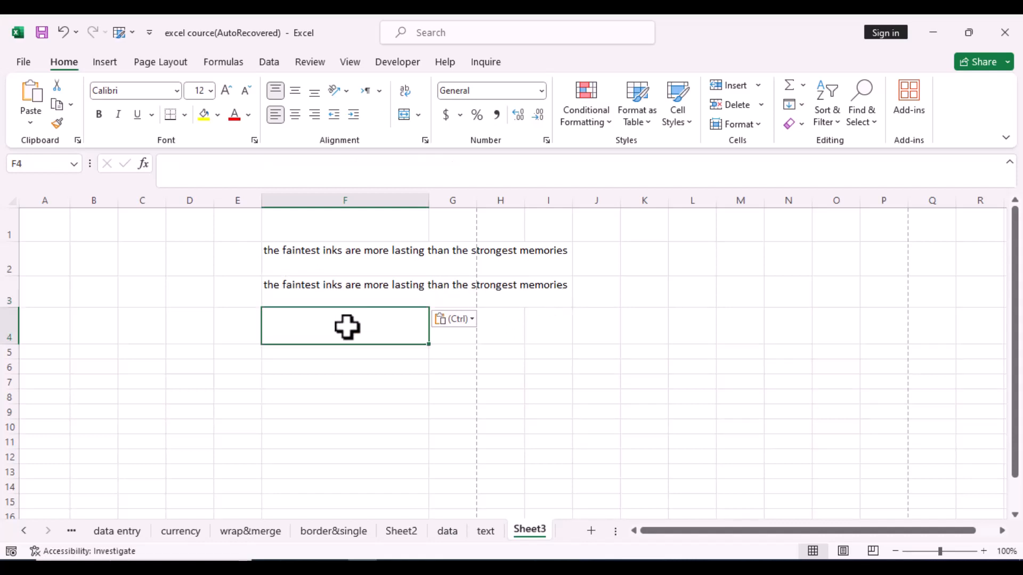
type("the faintest inks are more lasting than the strongest memories")
left_click(350, 383)
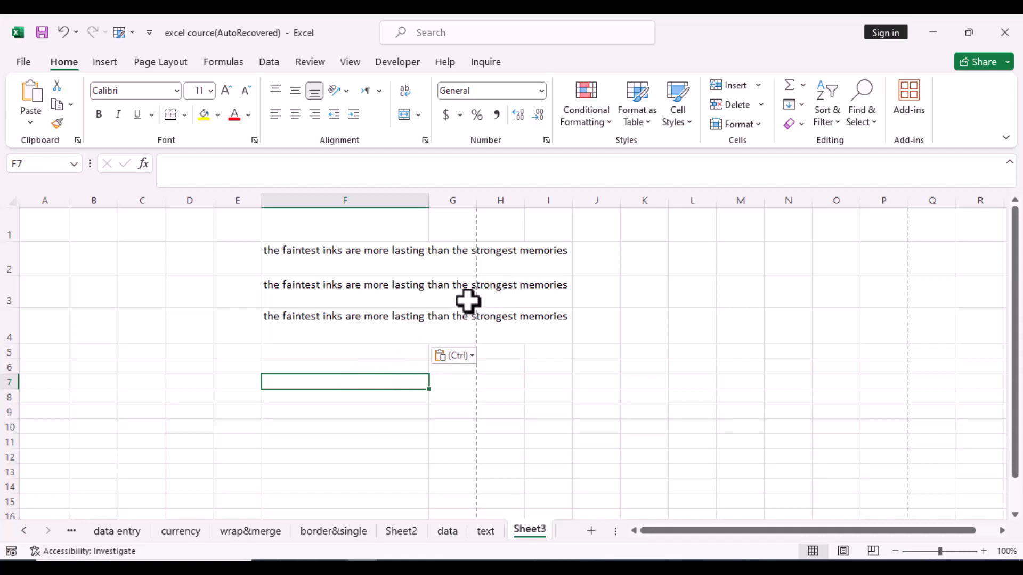
left_click(315, 261)
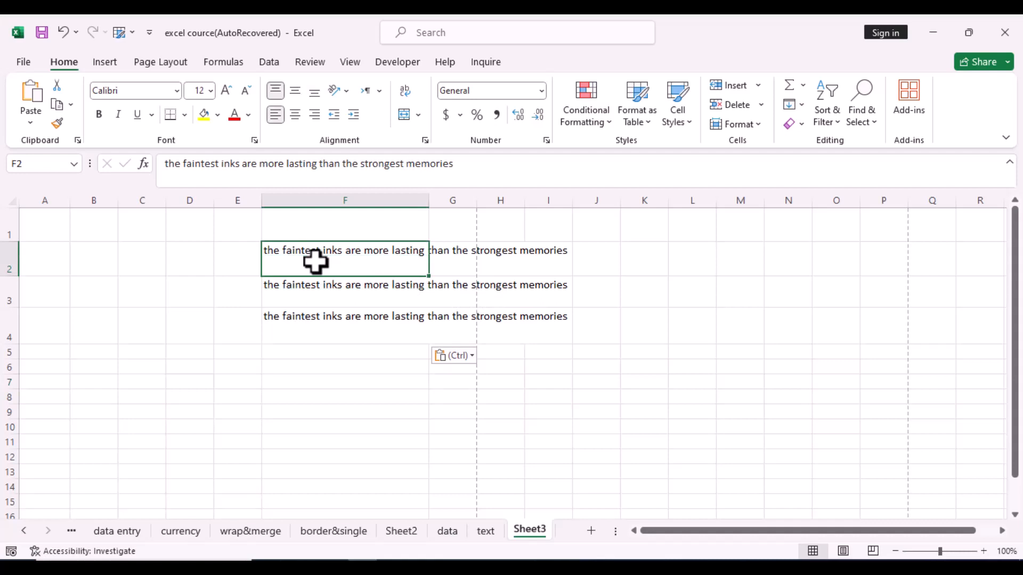
Step: Turn on Wrap text for F2 so its sentence breaks onto two lines within column F
right_click(316, 262)
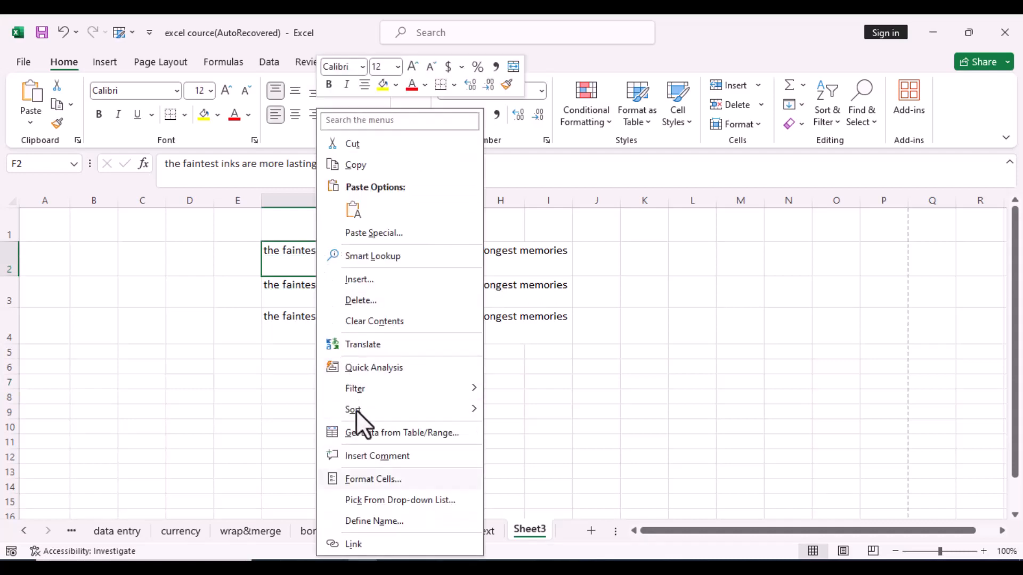
left_click(376, 481)
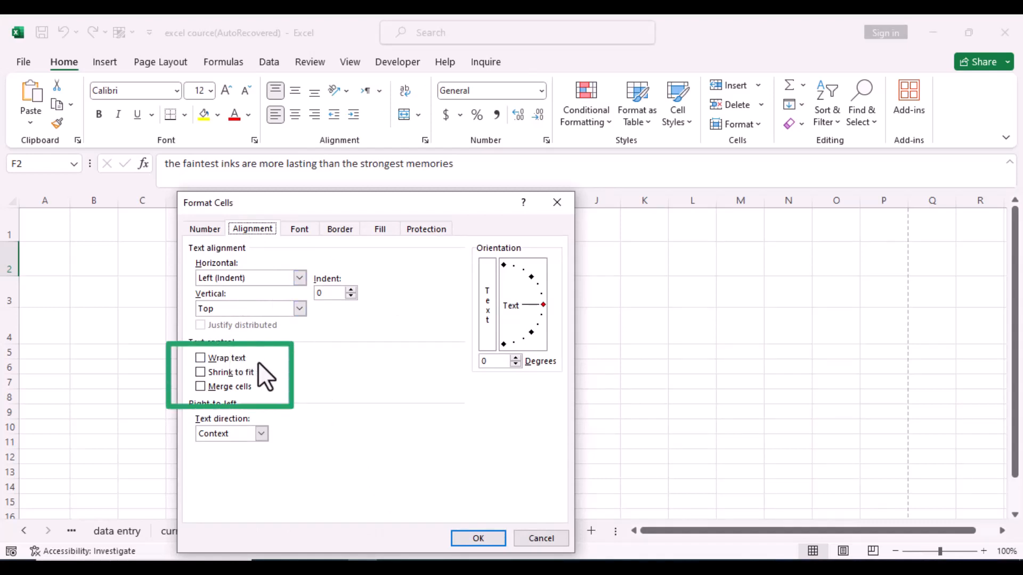
left_click(200, 357)
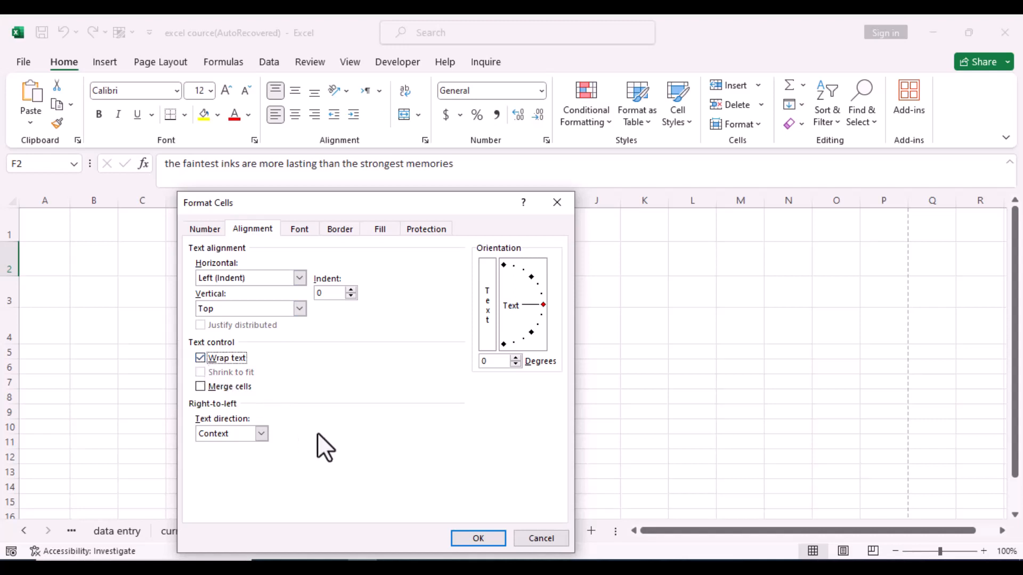
left_click(483, 536)
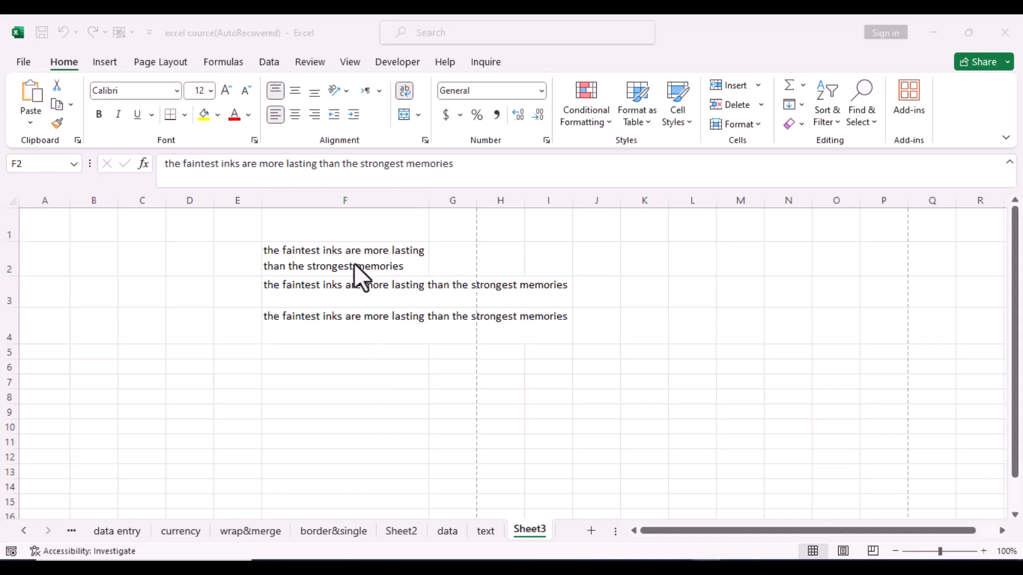
left_click(281, 292)
Step: Turn on Shrink to fit for F3 so its sentence fits within column F's width
right_click(281, 292)
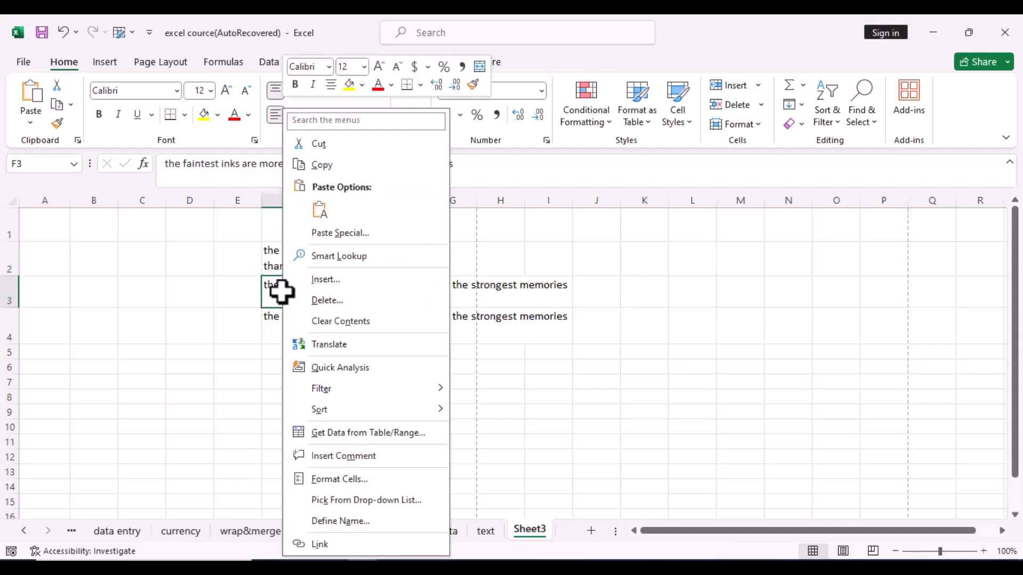
left_click(341, 480)
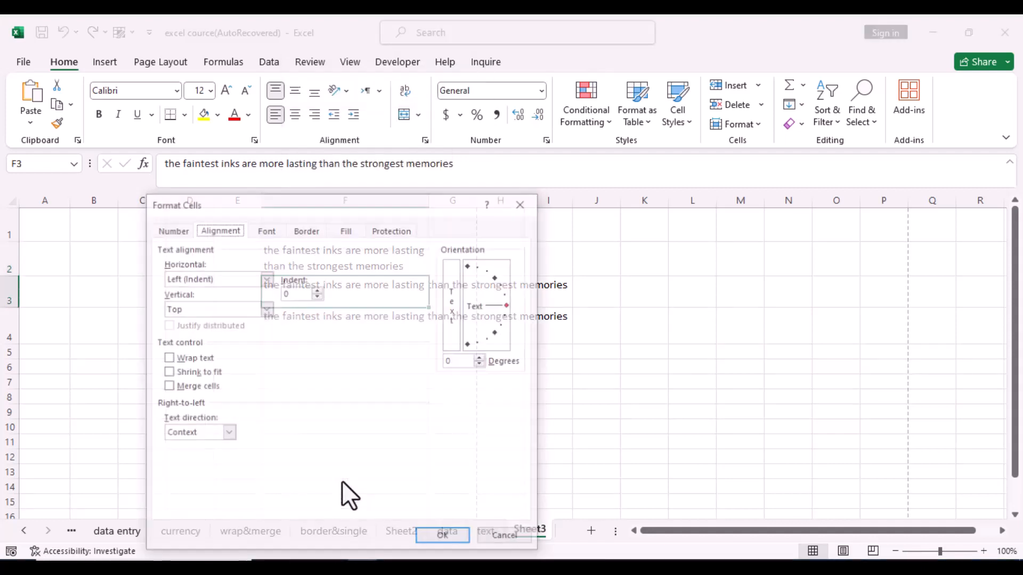
left_click(165, 372)
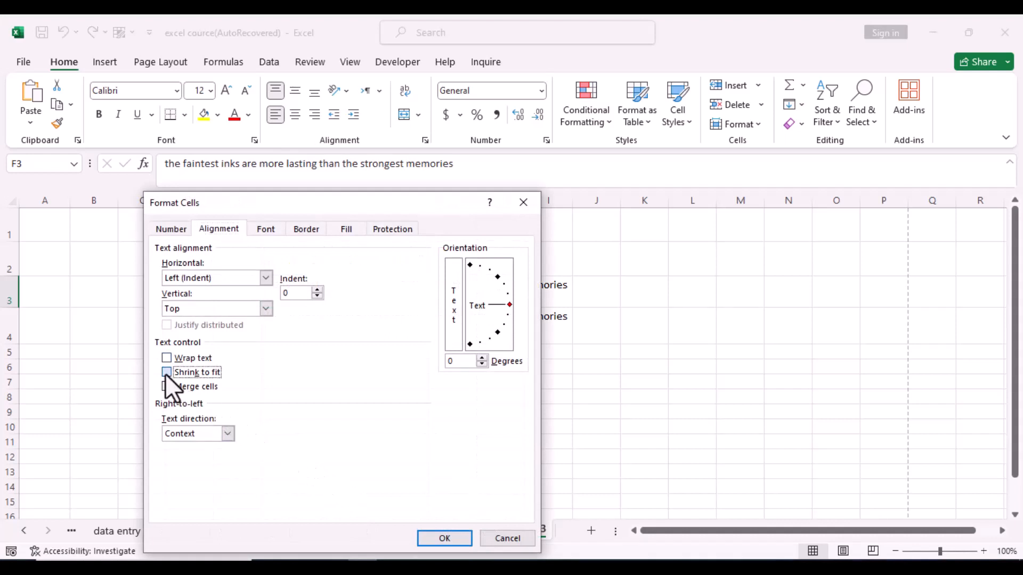
left_click(438, 543)
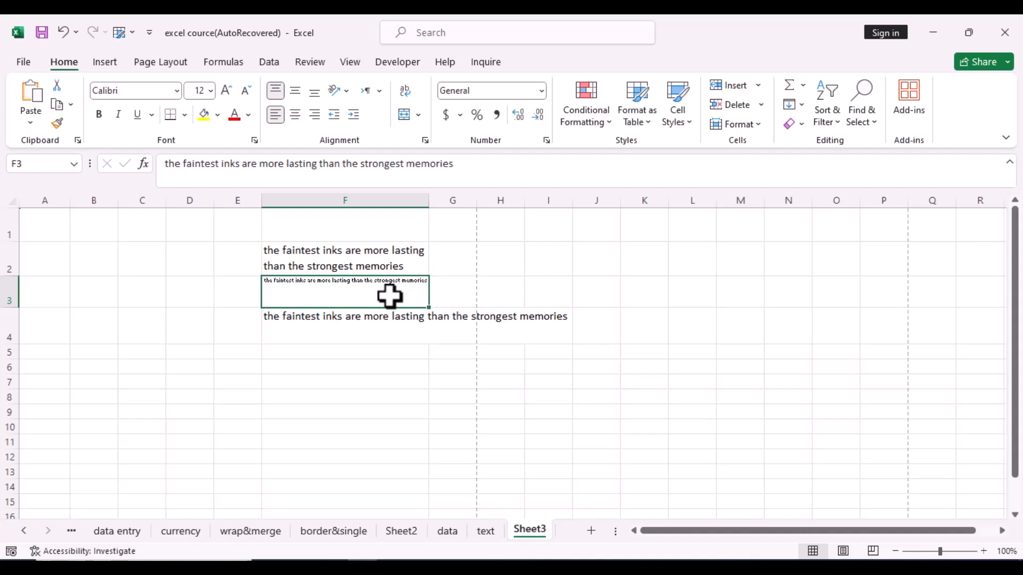
left_click(352, 324)
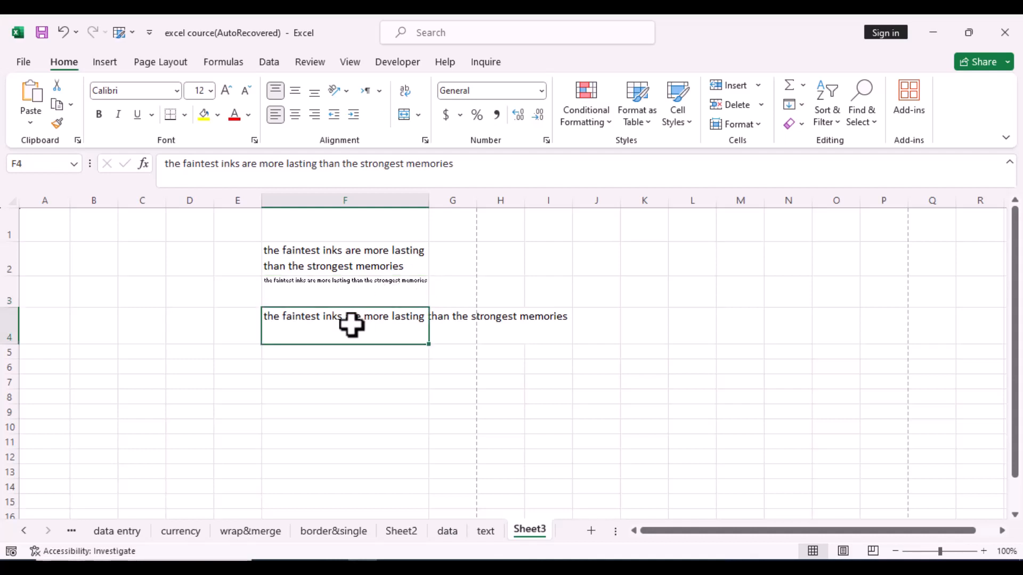
Step: Tick Merge cells in the Alignment settings for cell F4
right_click(352, 324)
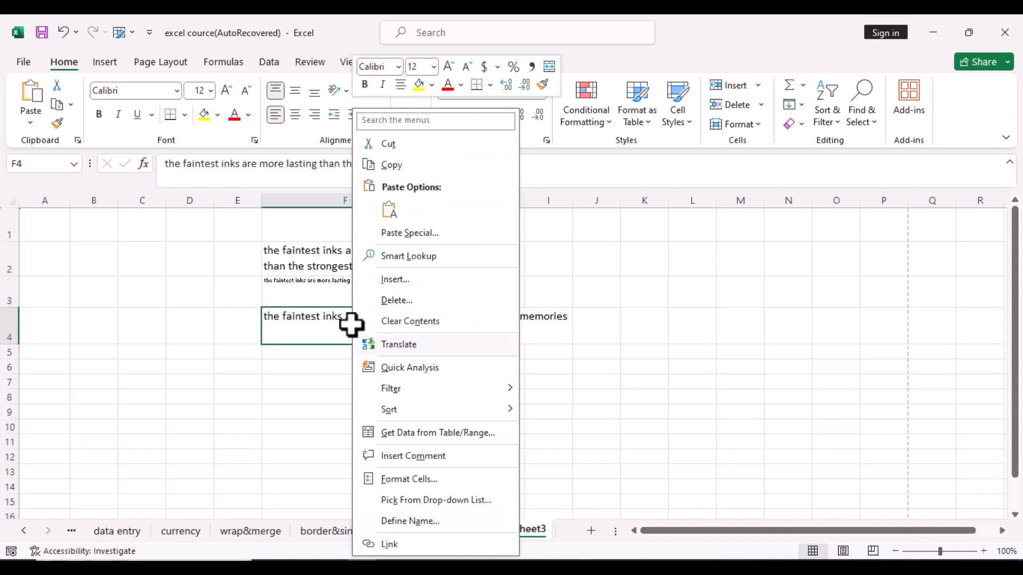
left_click(408, 479)
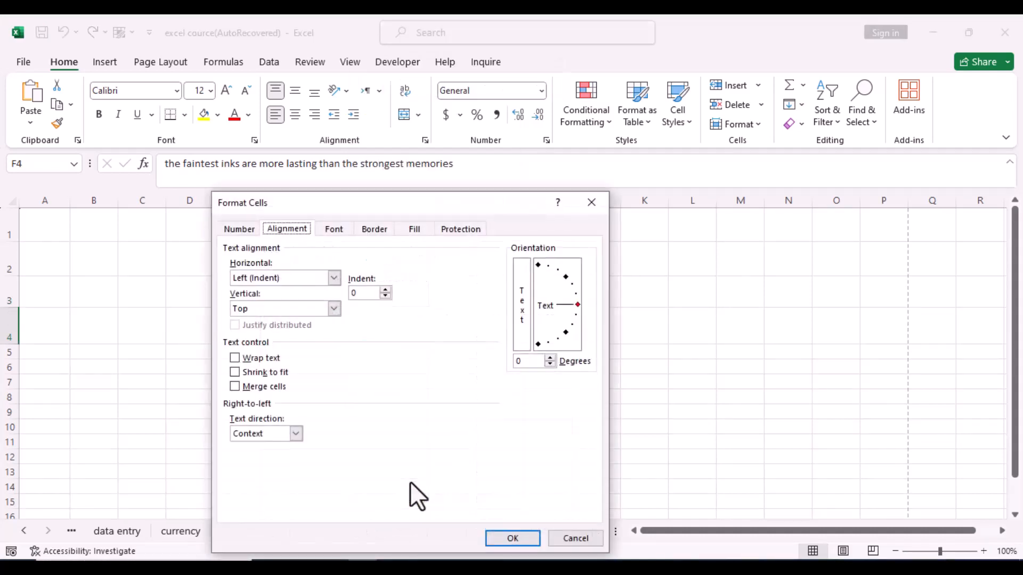
left_click(235, 388)
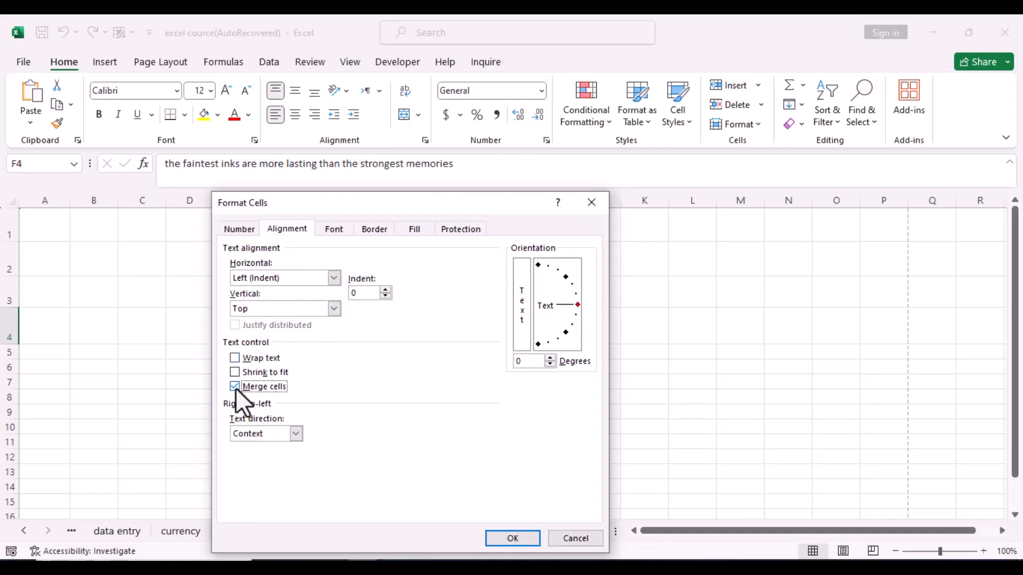
left_click(511, 538)
left_click(421, 431)
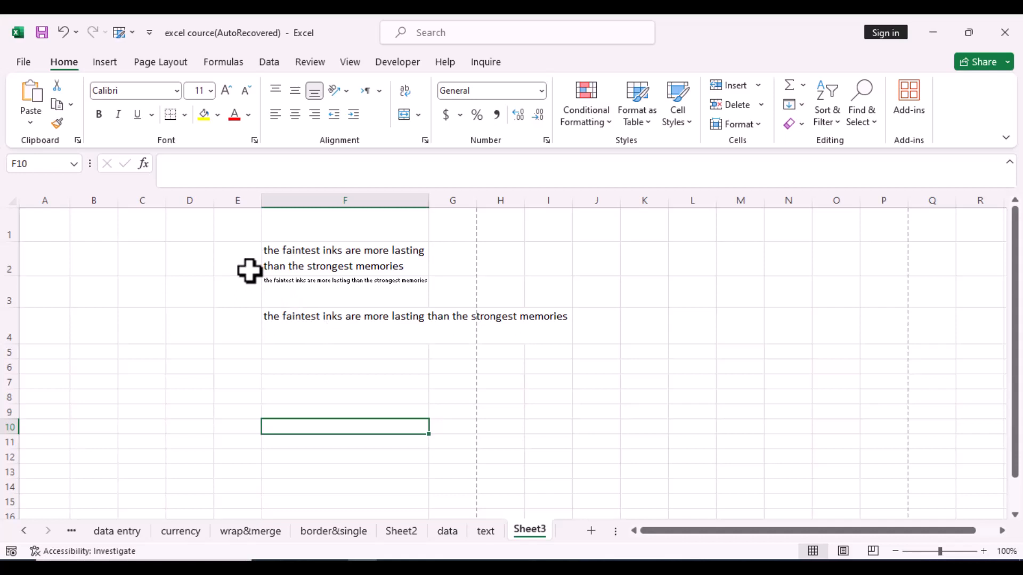
left_click(327, 293)
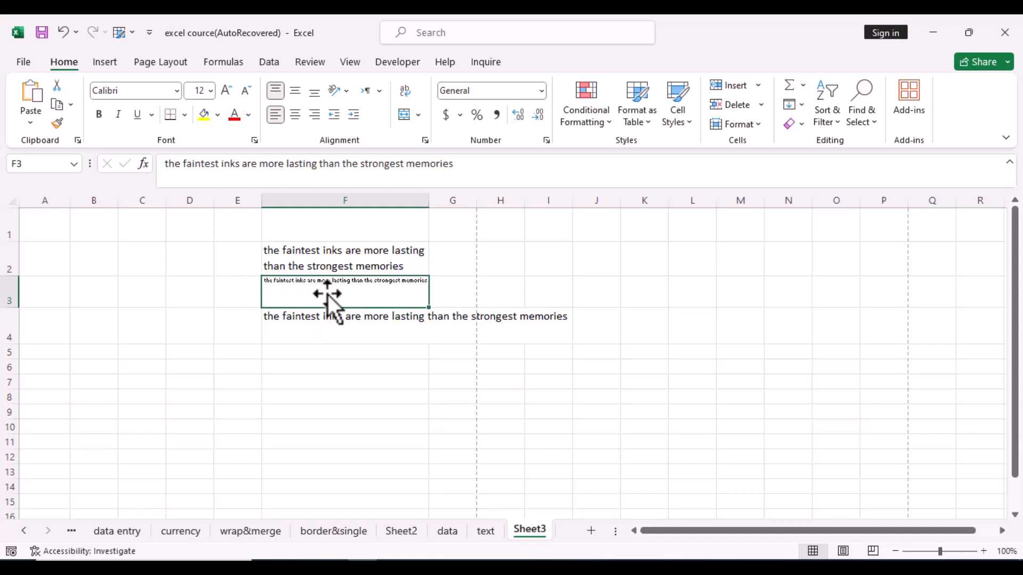
Step: Compare the wrapped F2 with the overflowing F4, then go to the border&single sheet
left_click(318, 261)
left_click(321, 321)
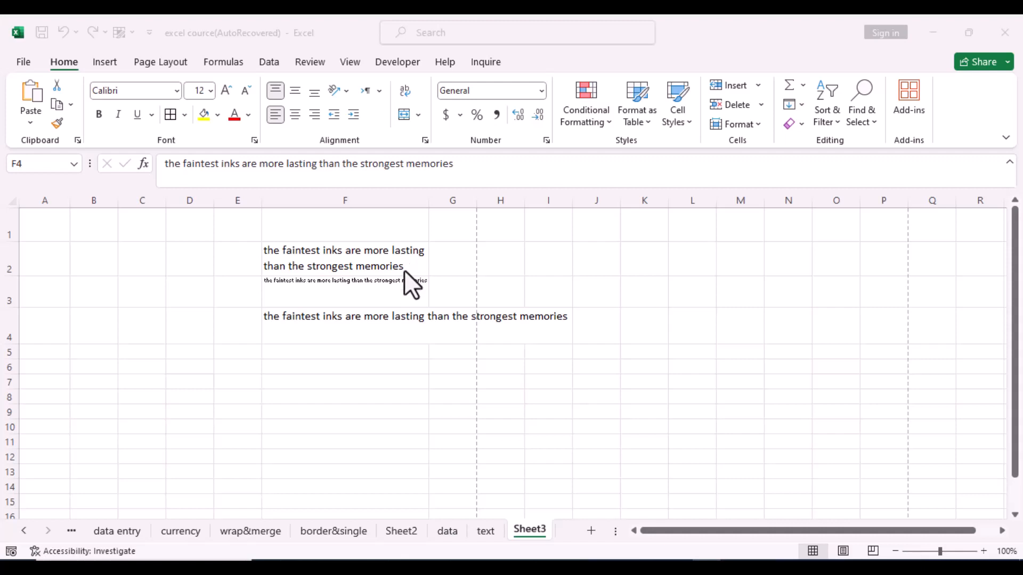
left_click(345, 530)
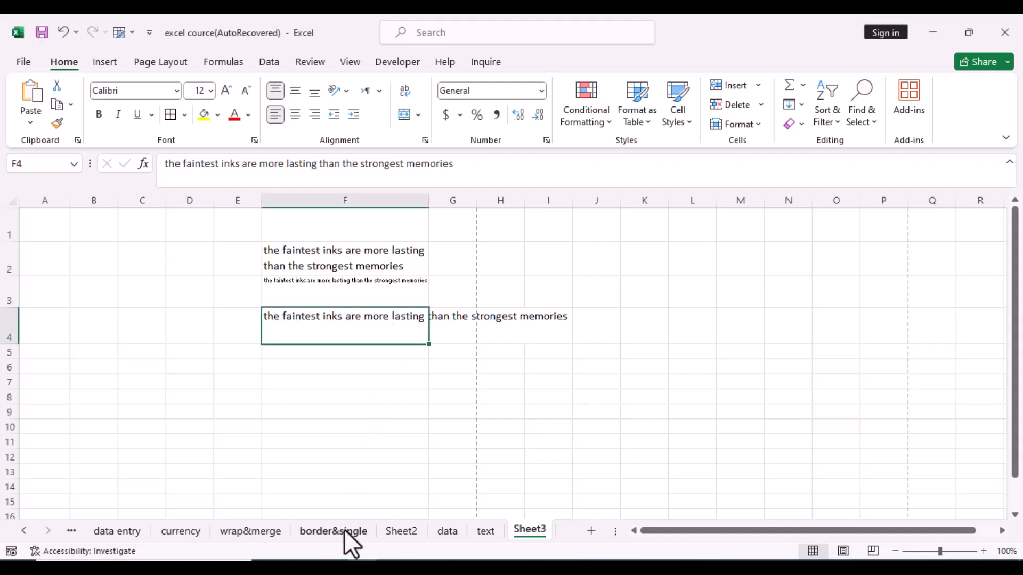
left_click(345, 530)
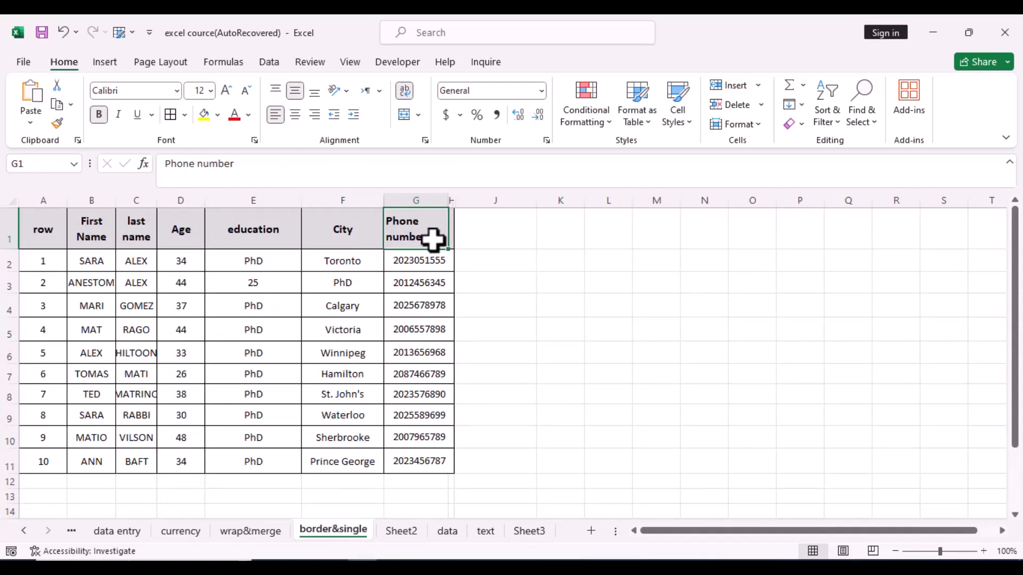
Step: Unwrap the Phone number header and keep the last name and First Name headers wrapped on two lines
left_click(408, 98)
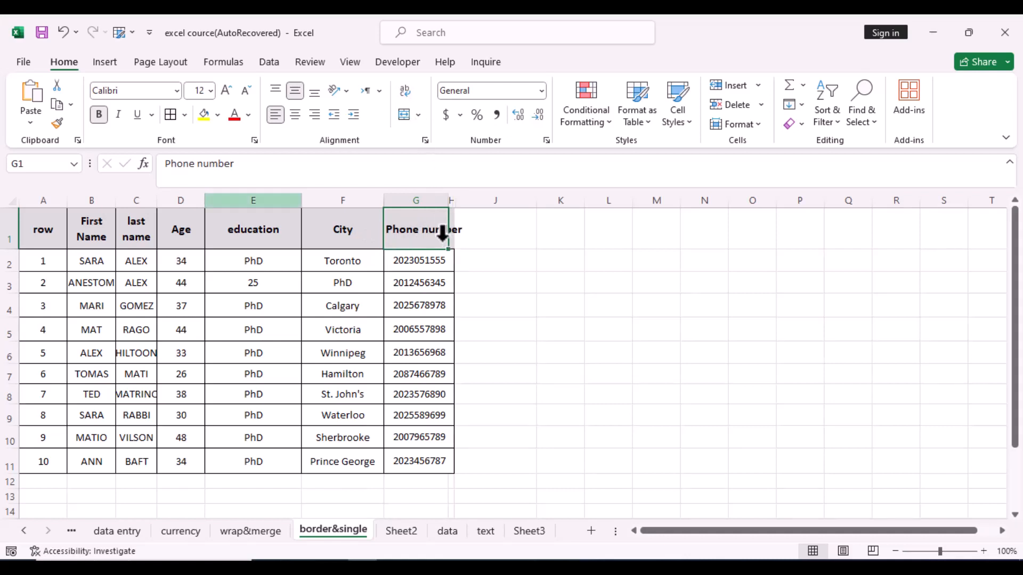
left_click(142, 230)
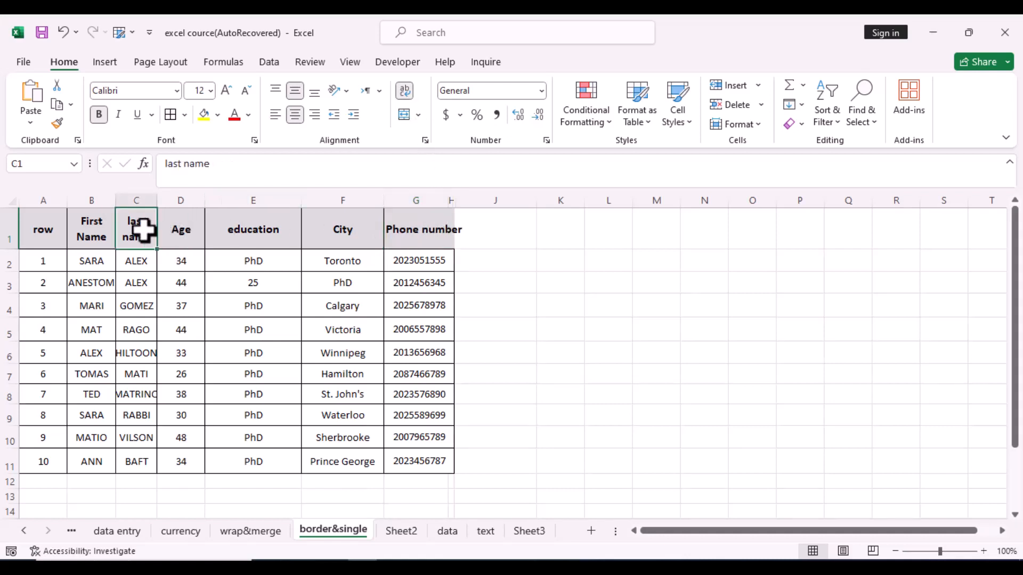
left_click(404, 92)
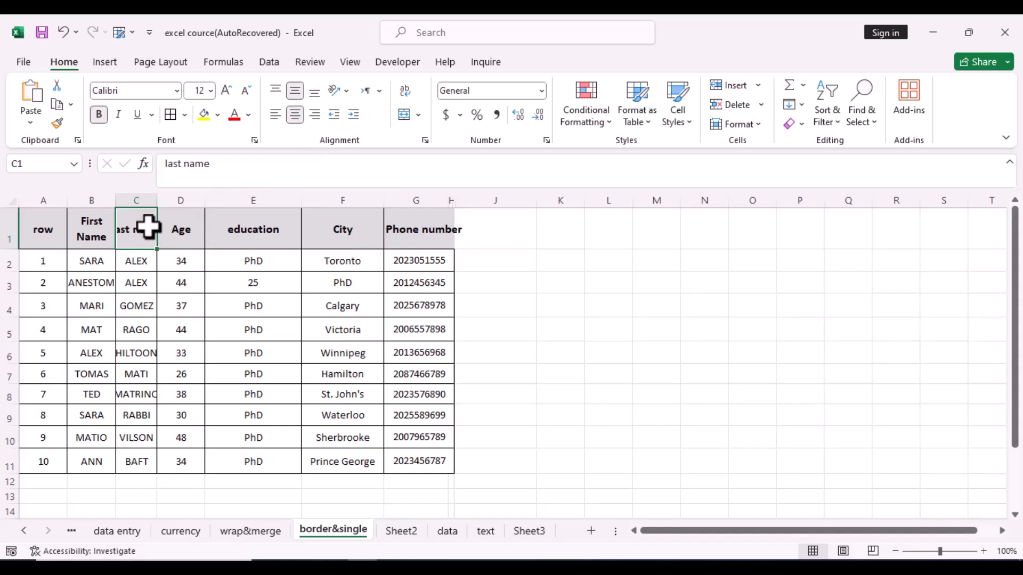
left_click(405, 95)
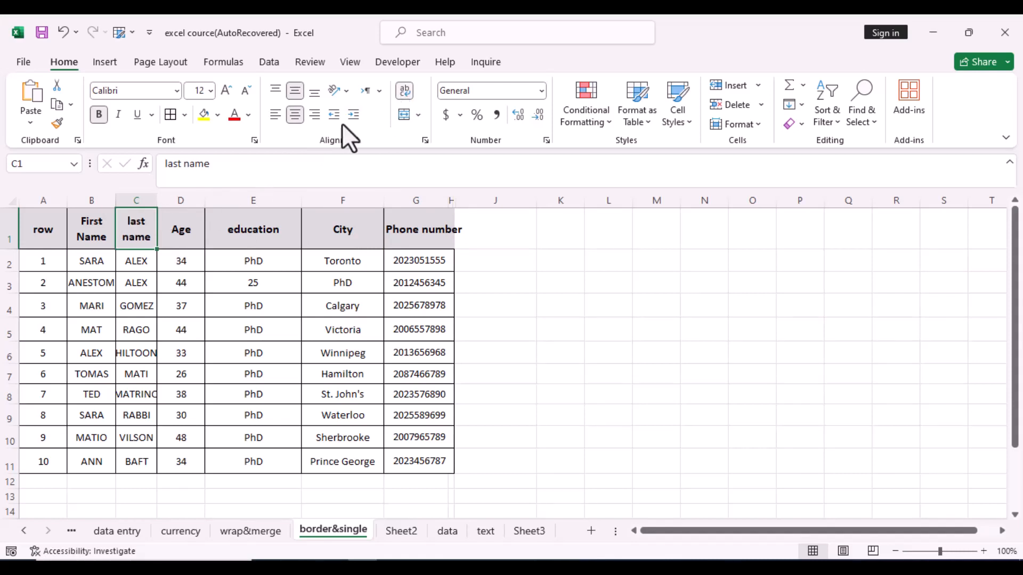
left_click(101, 228)
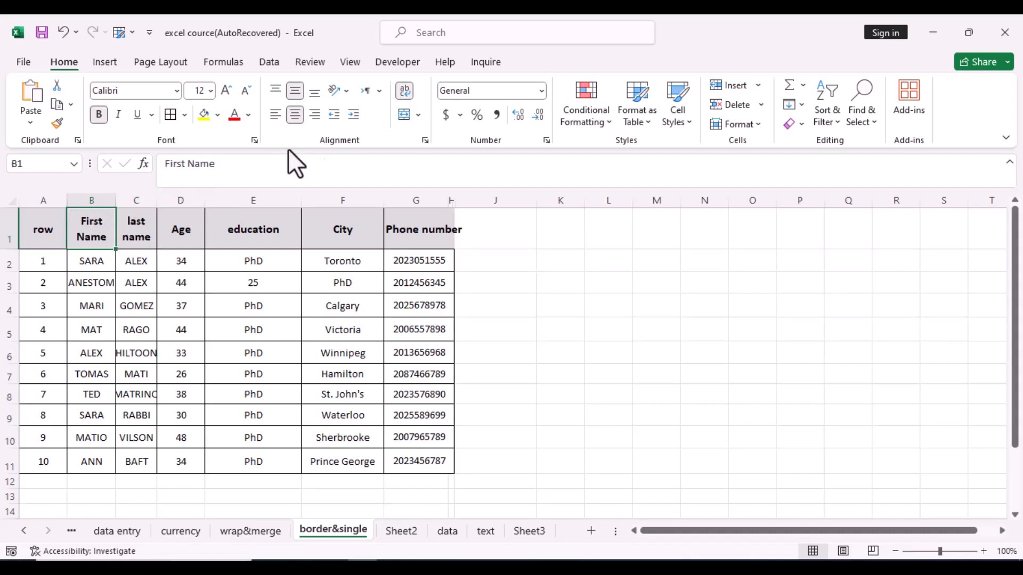
left_click(406, 93)
left_click(409, 98)
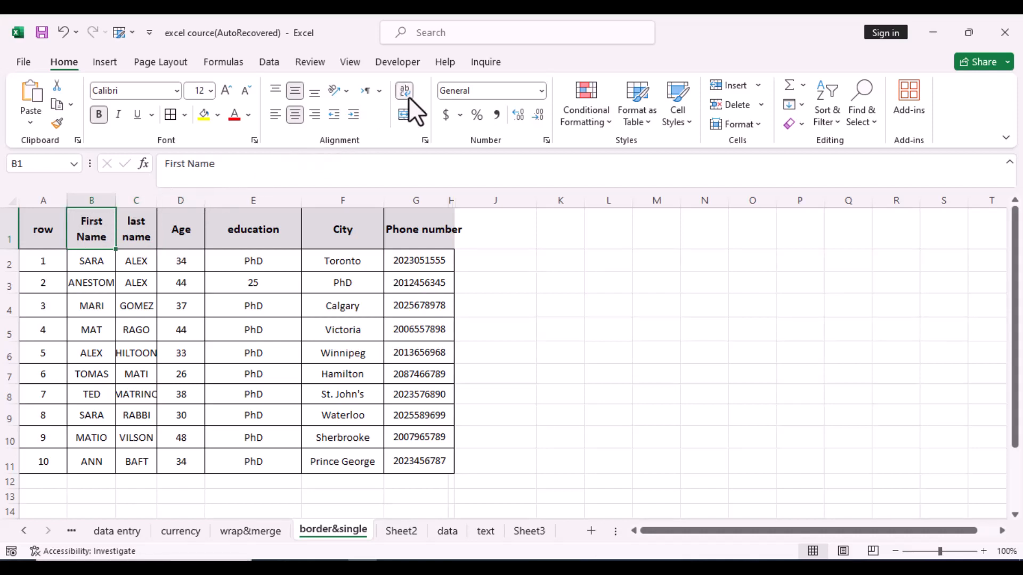